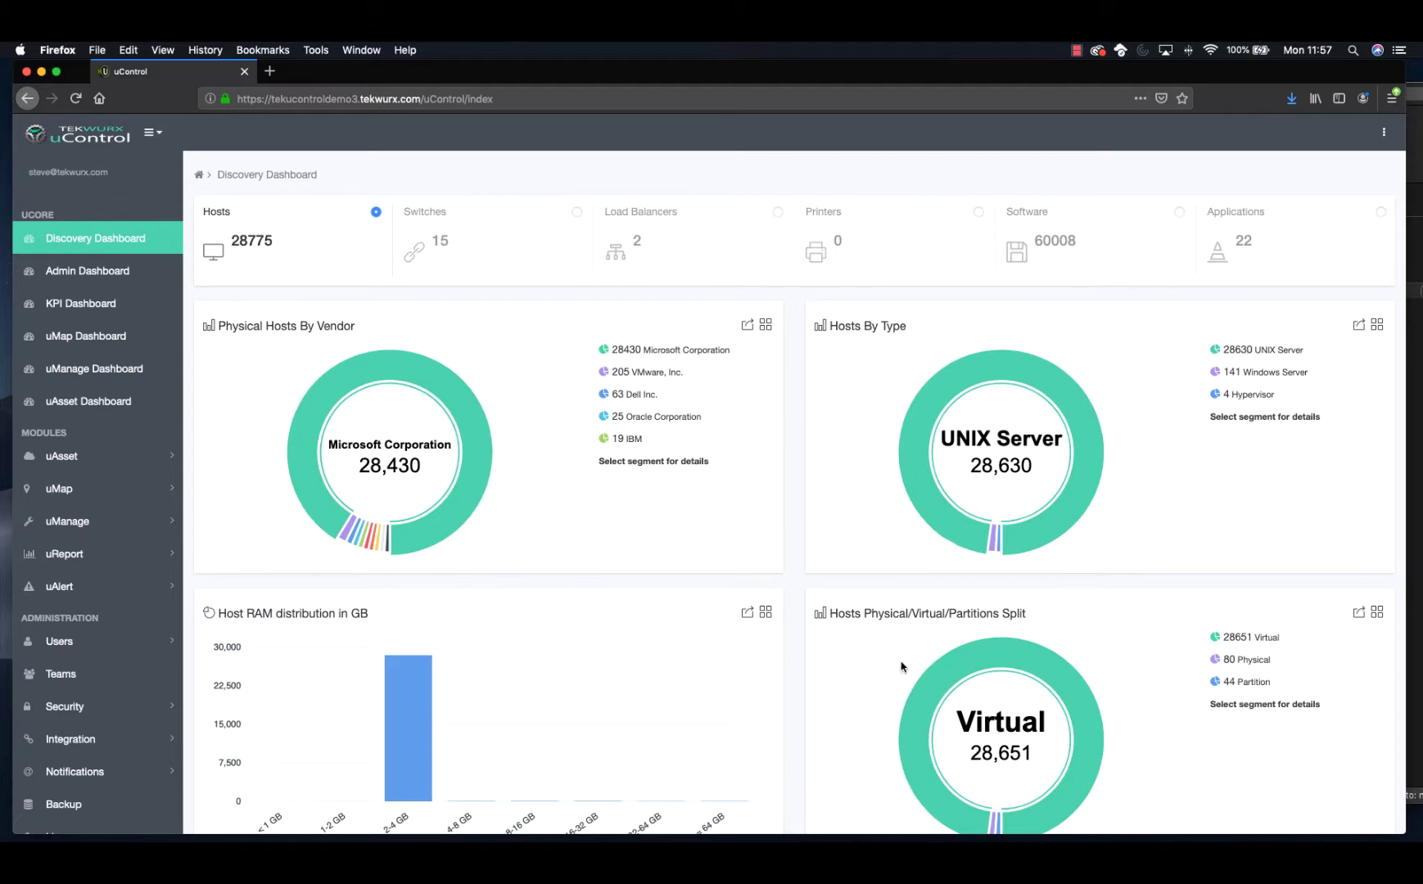
Review the Discovery Dashboard's host charts and view the detailed host list behind Physical Hosts By Vendor, closing it again
scroll(803, 660, down, 2)
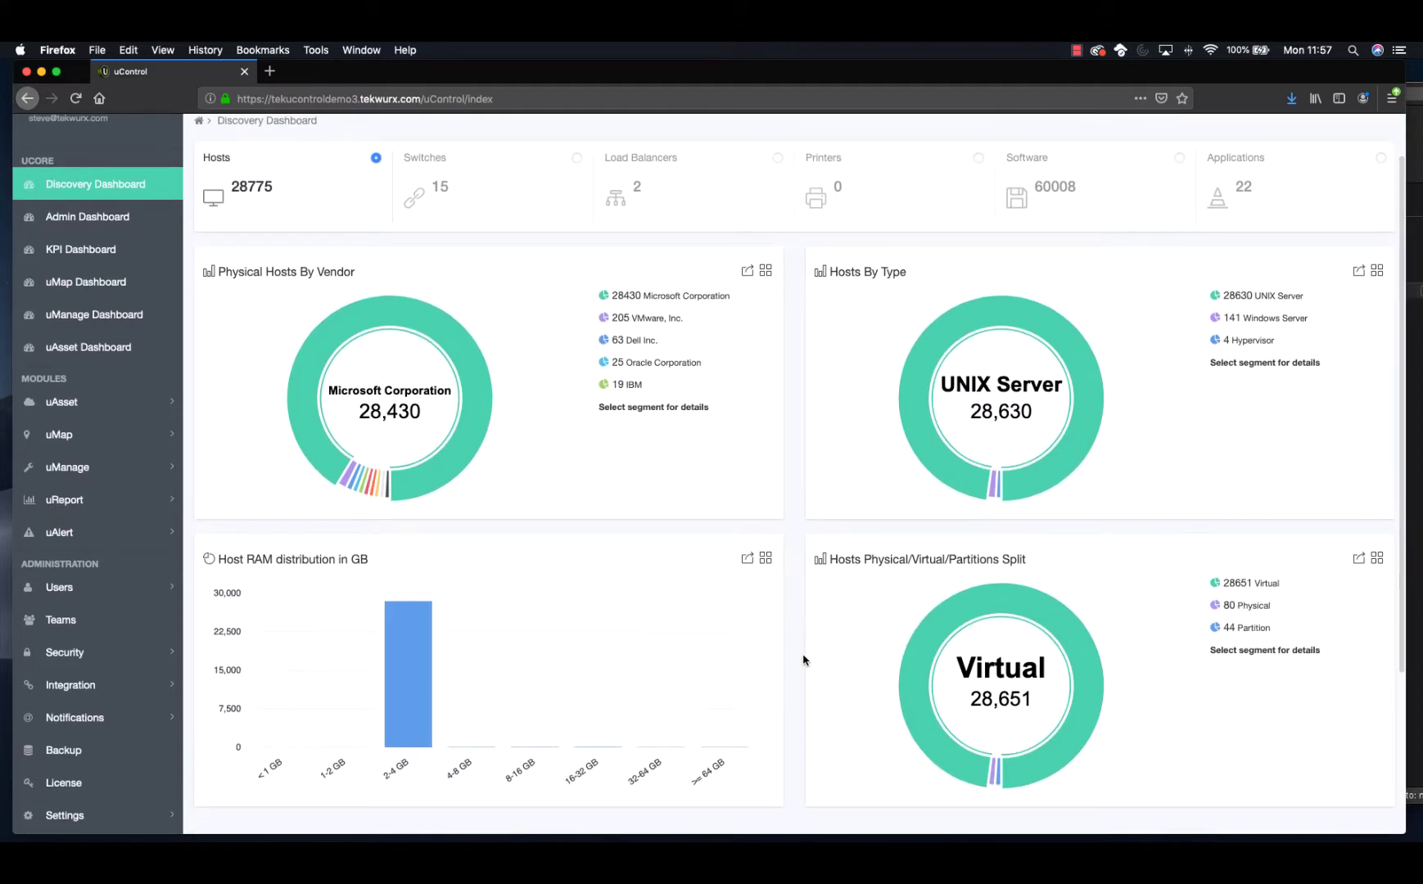
scroll(803, 660, up, 2)
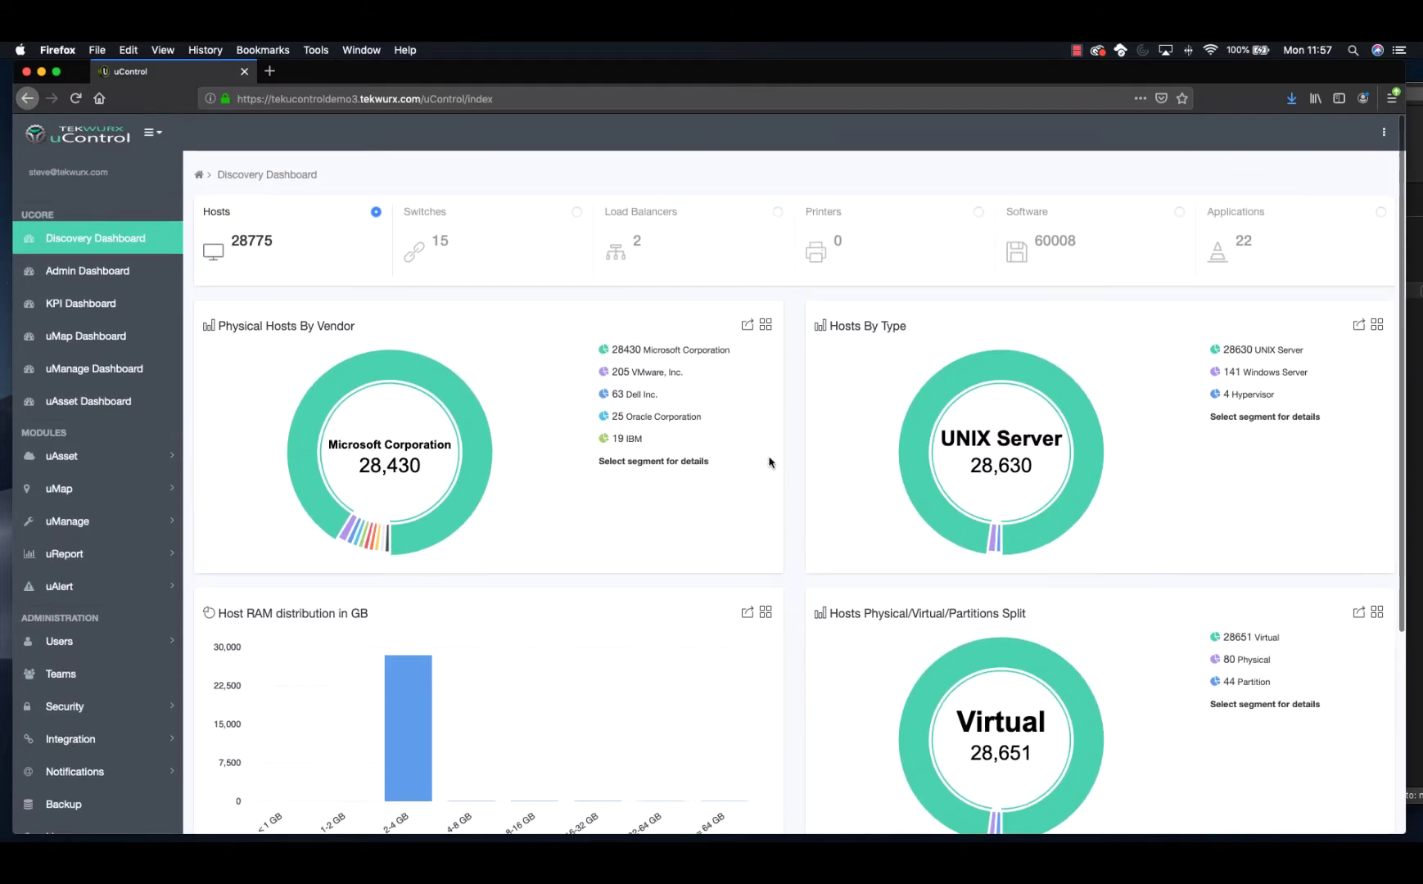
click(766, 329)
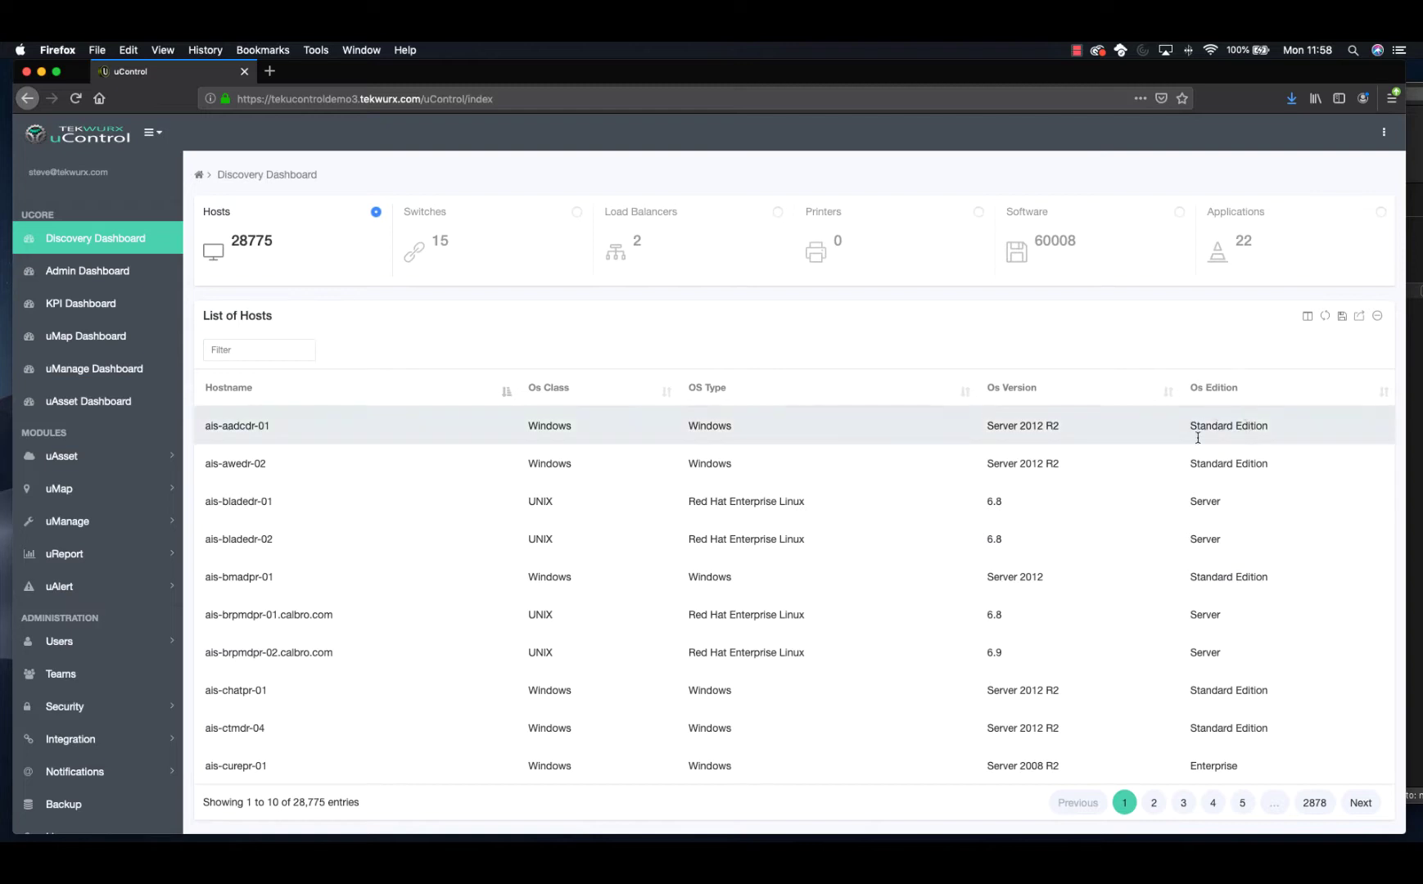
click(1378, 319)
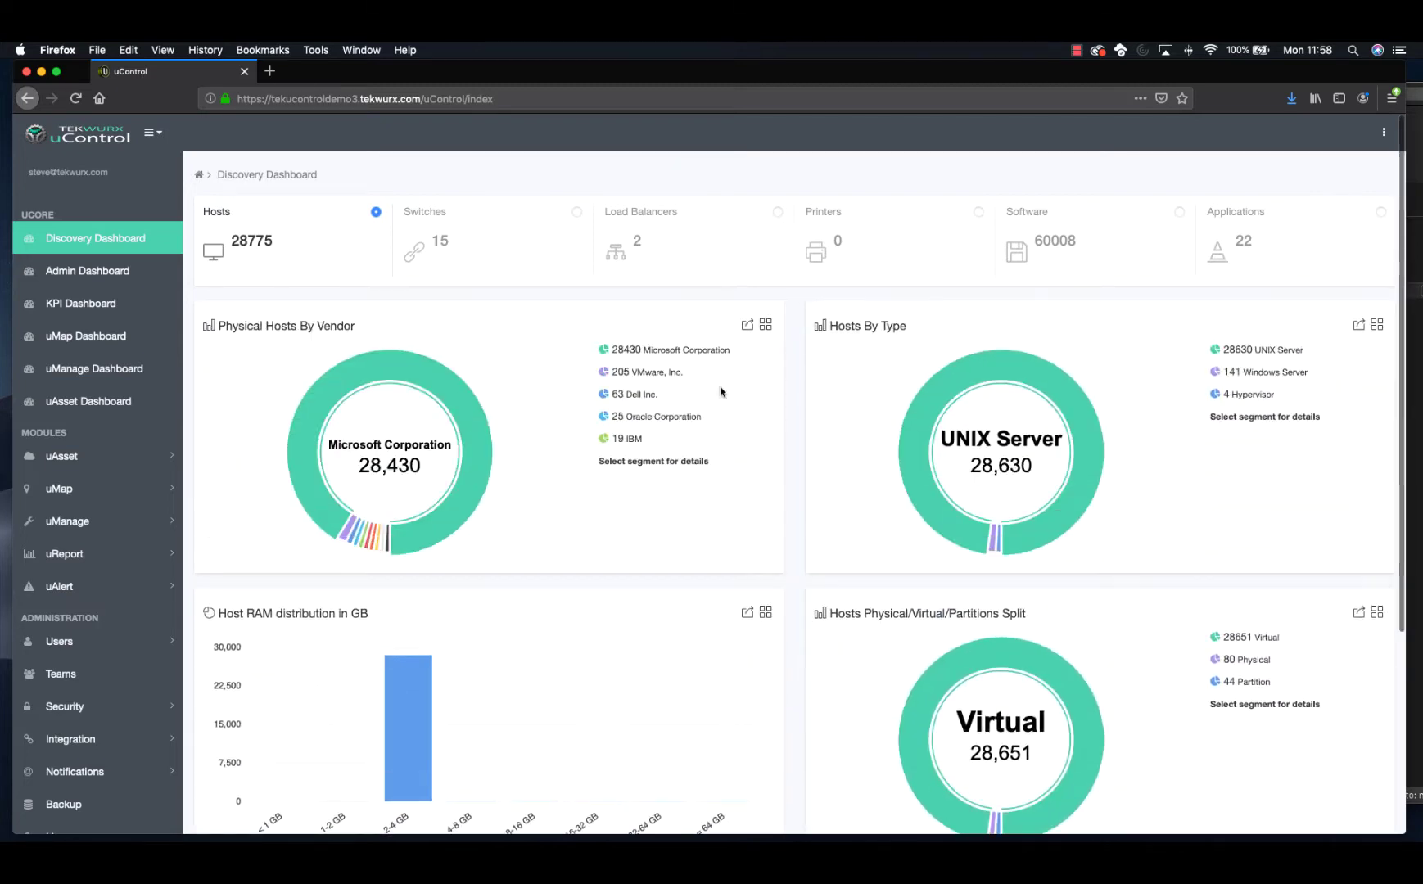
Open the KPI Dashboard and review the Risk trending charts for the last month, quarter, six months and year
click(82, 304)
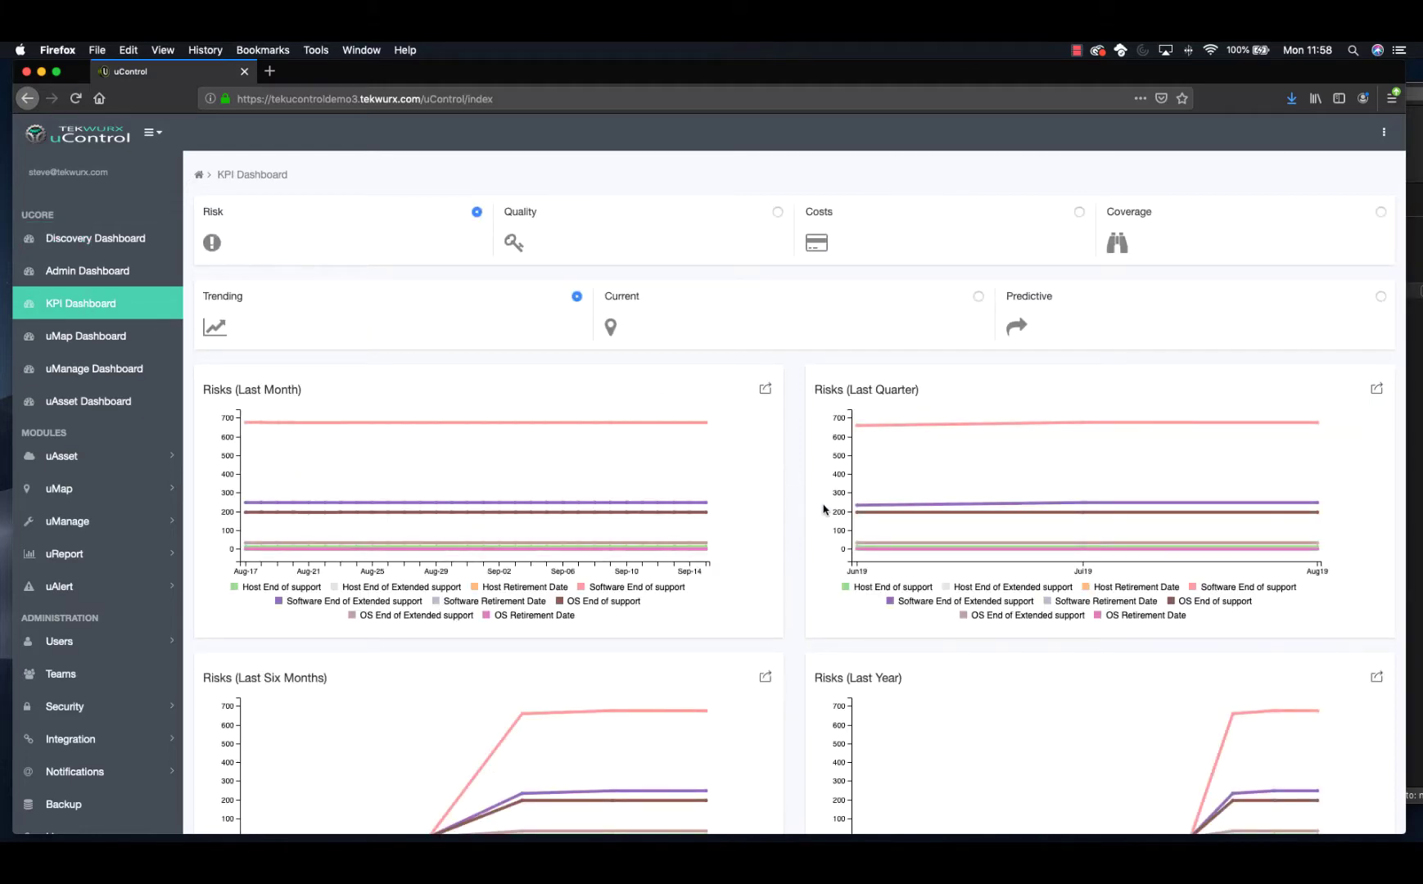
scroll(825, 509, down, 1)
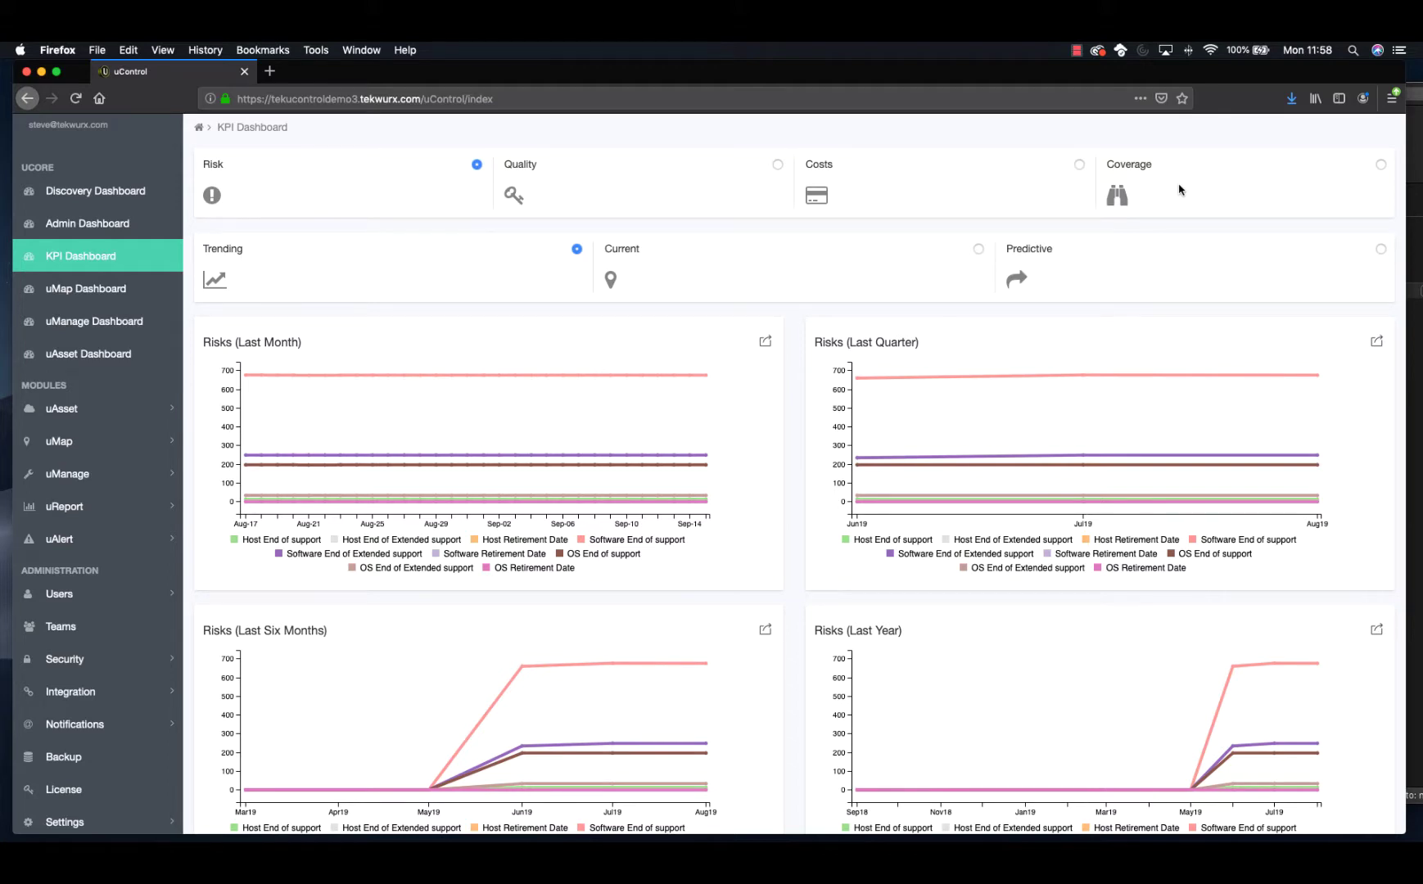
scroll(371, 201, down, 1)
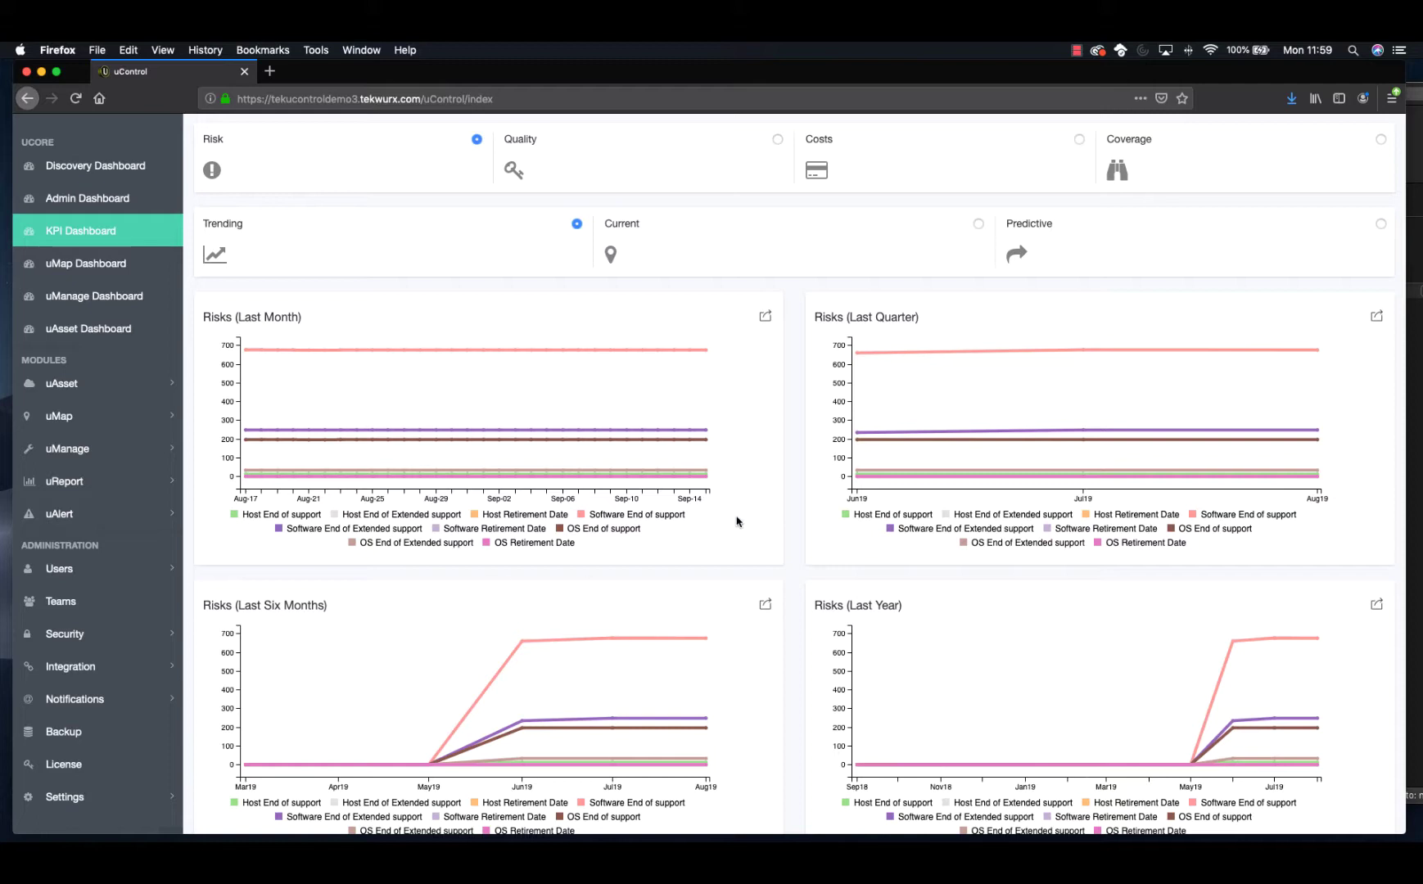
Show the Current view of the Risk KPIs and review the host, software and OS support gauges
click(979, 227)
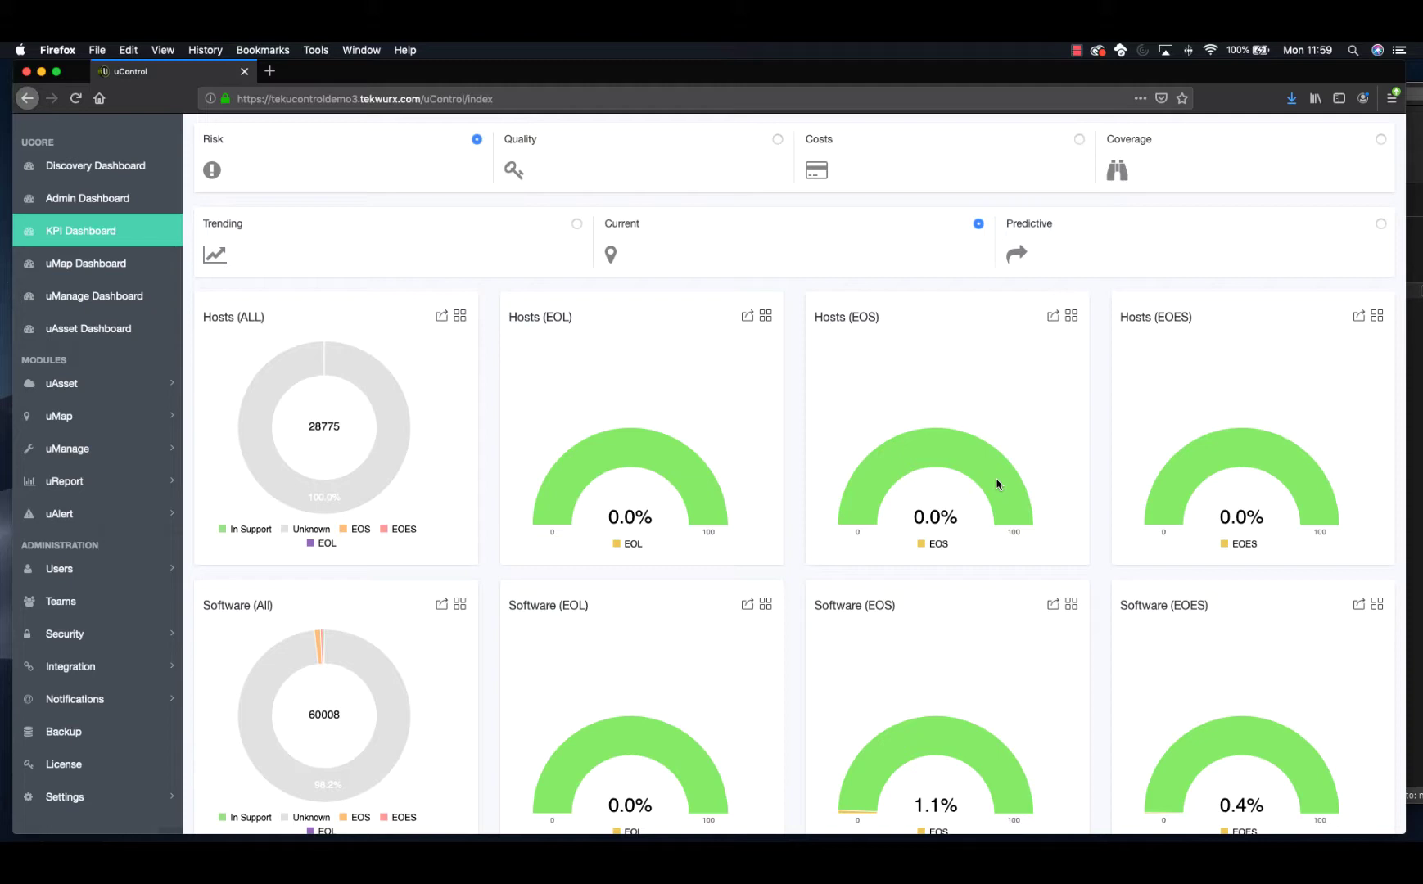
scroll(997, 485, down, 5)
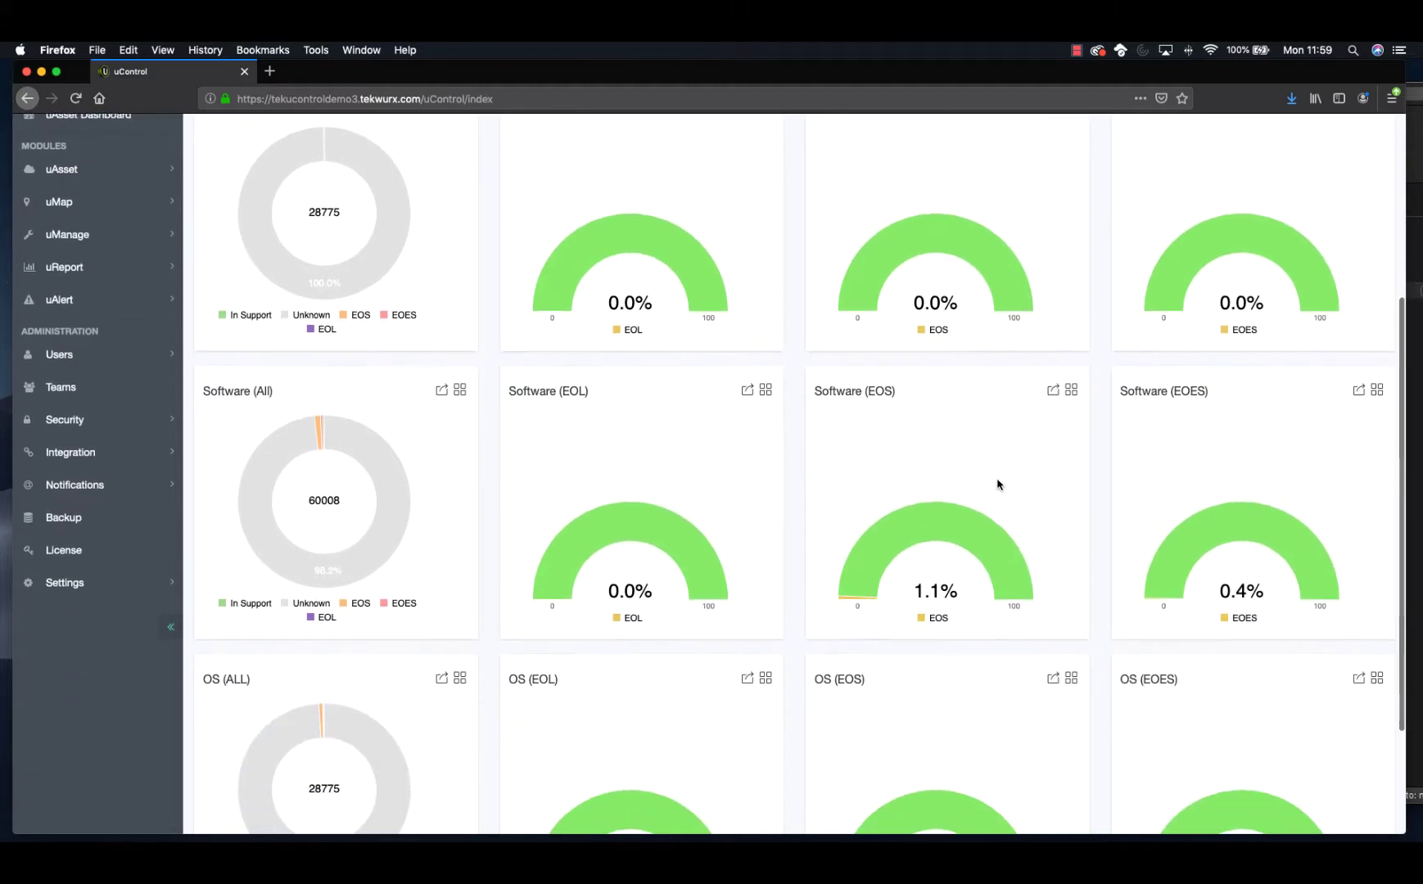
scroll(997, 484, down, 5)
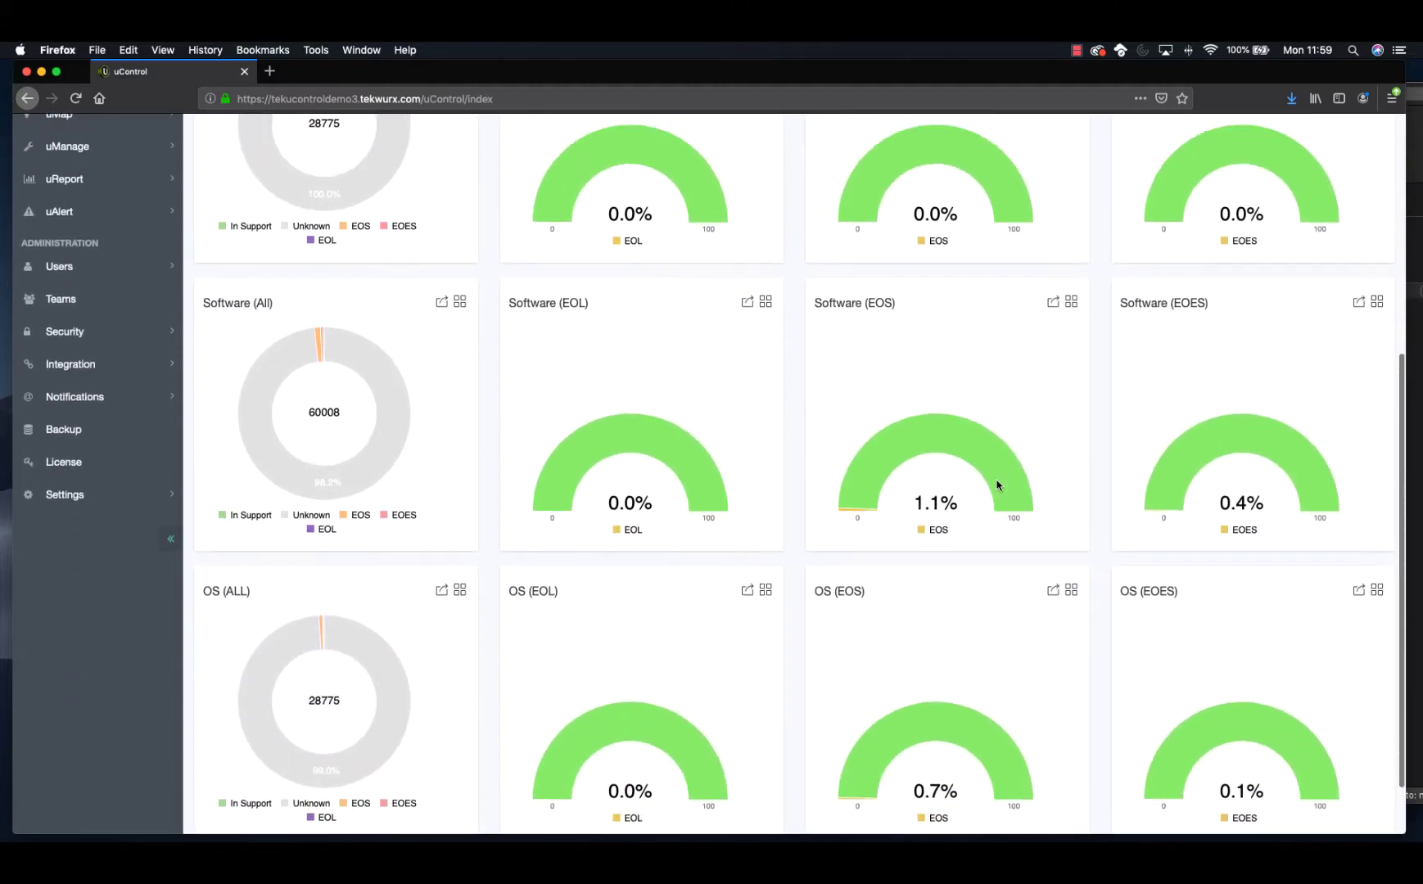
scroll(960, 509, up, 2)
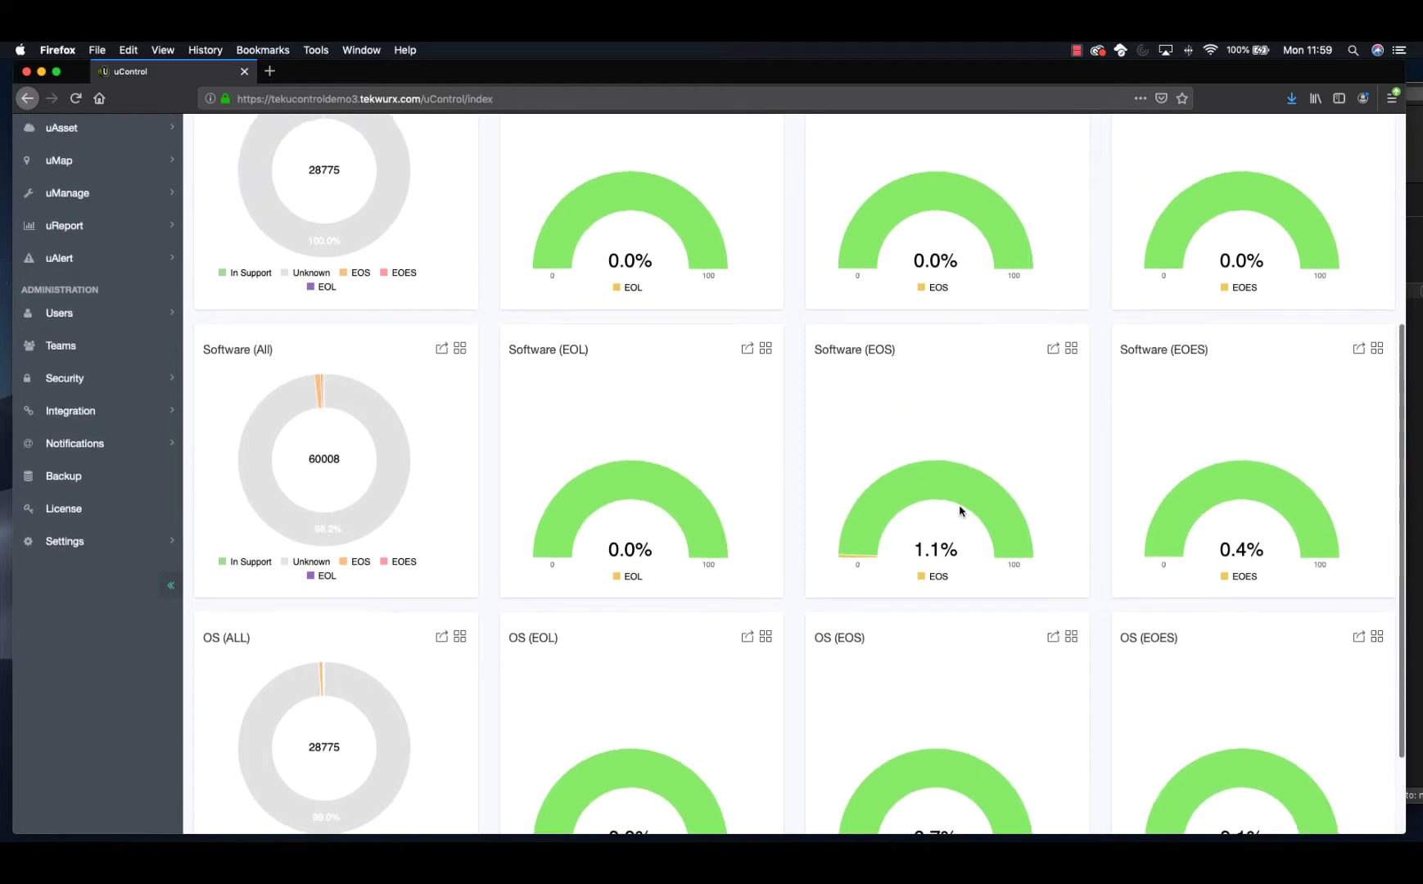
scroll(959, 509, up, 1)
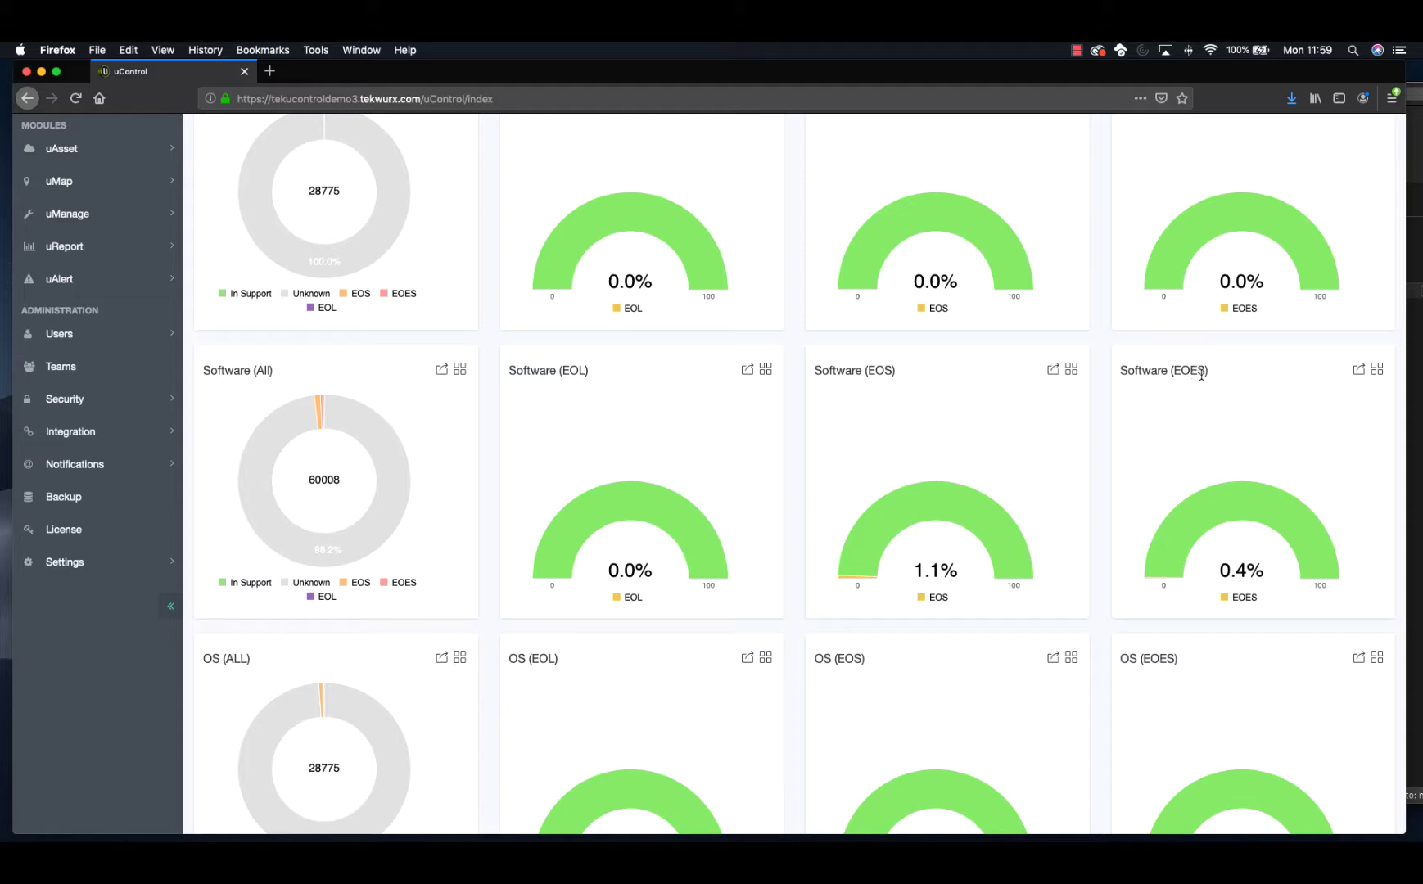
View the detailed list behind the Software (EOS) gauge and return to the gauges
click(1071, 370)
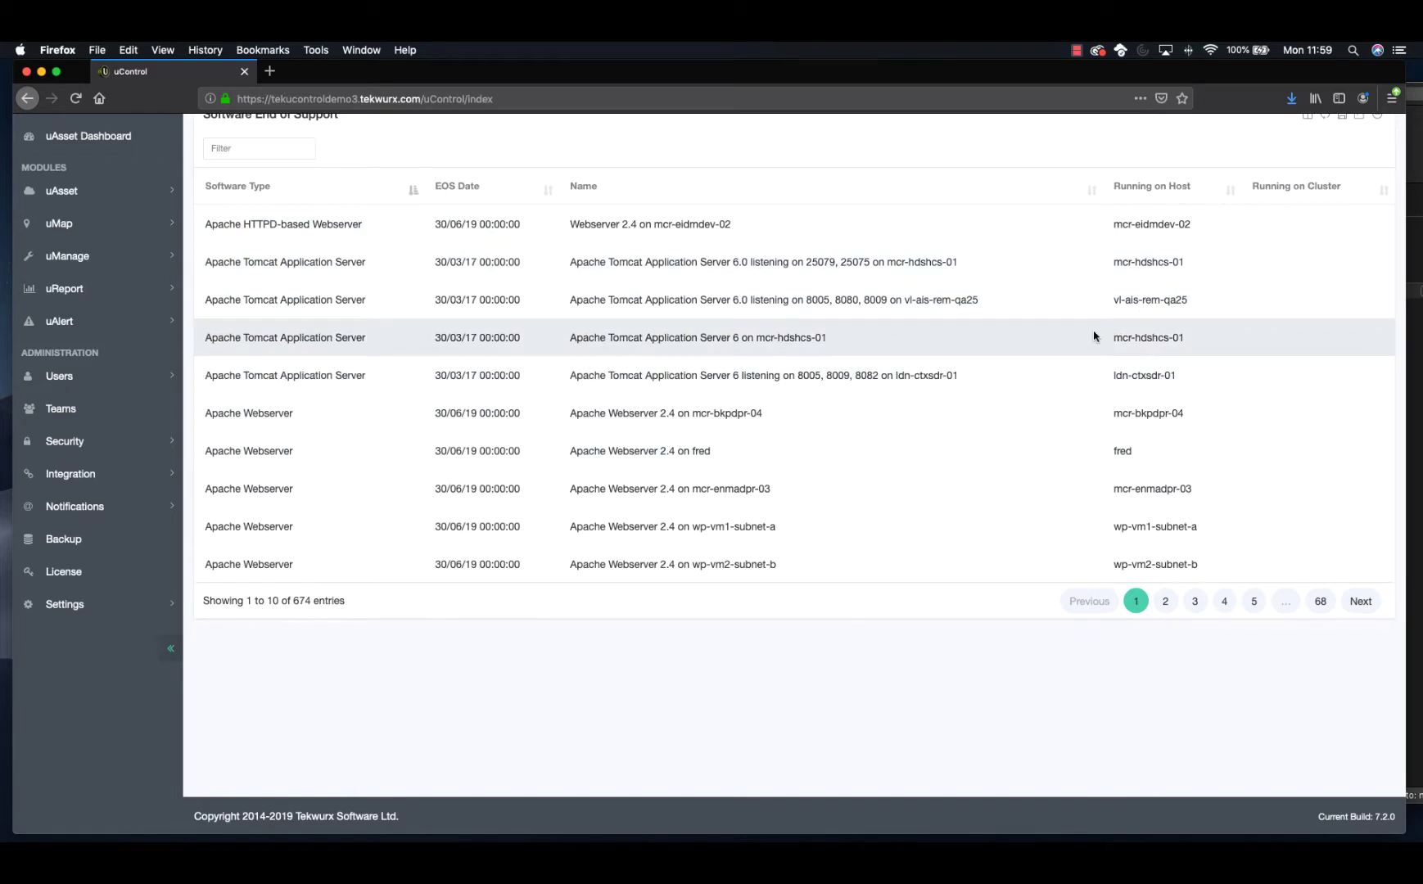
scroll(1146, 327, up, 1)
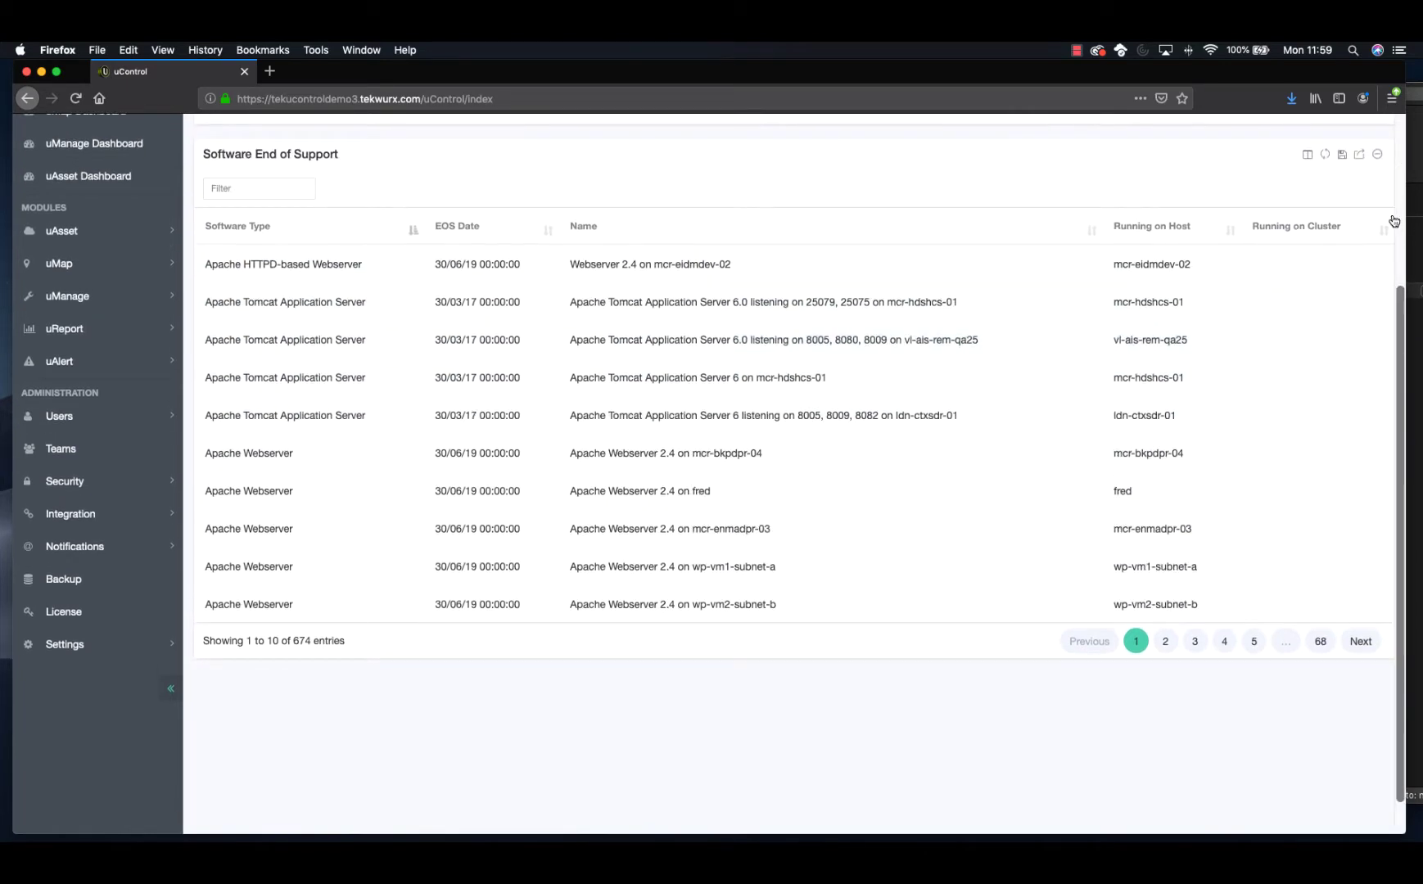
click(1378, 154)
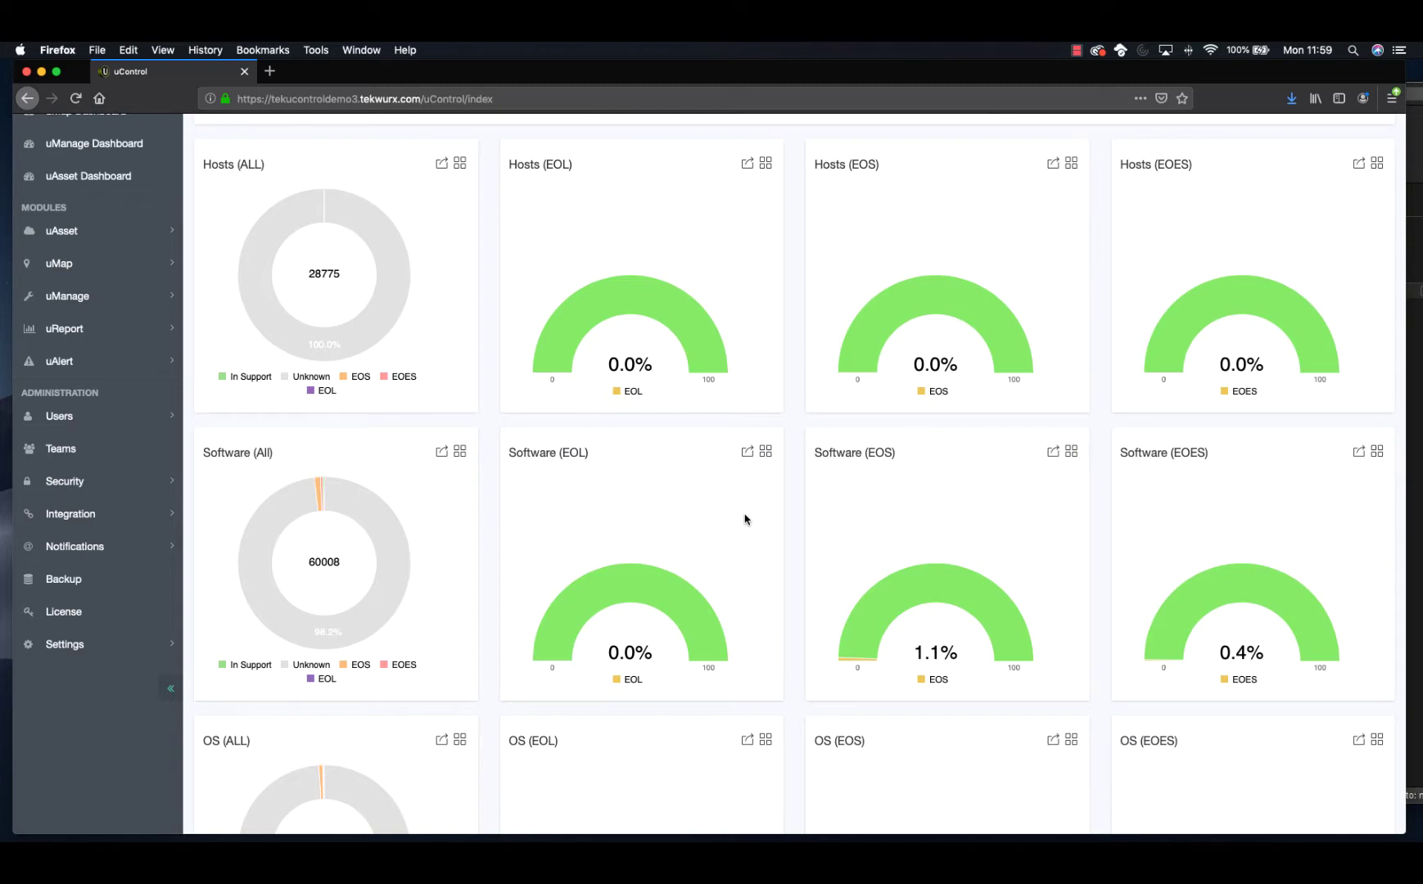
Show the Predictive view of the Risk KPIs and inspect the Mar20 data point in the Risks (Next Year) chart
scroll(749, 516, up, 5)
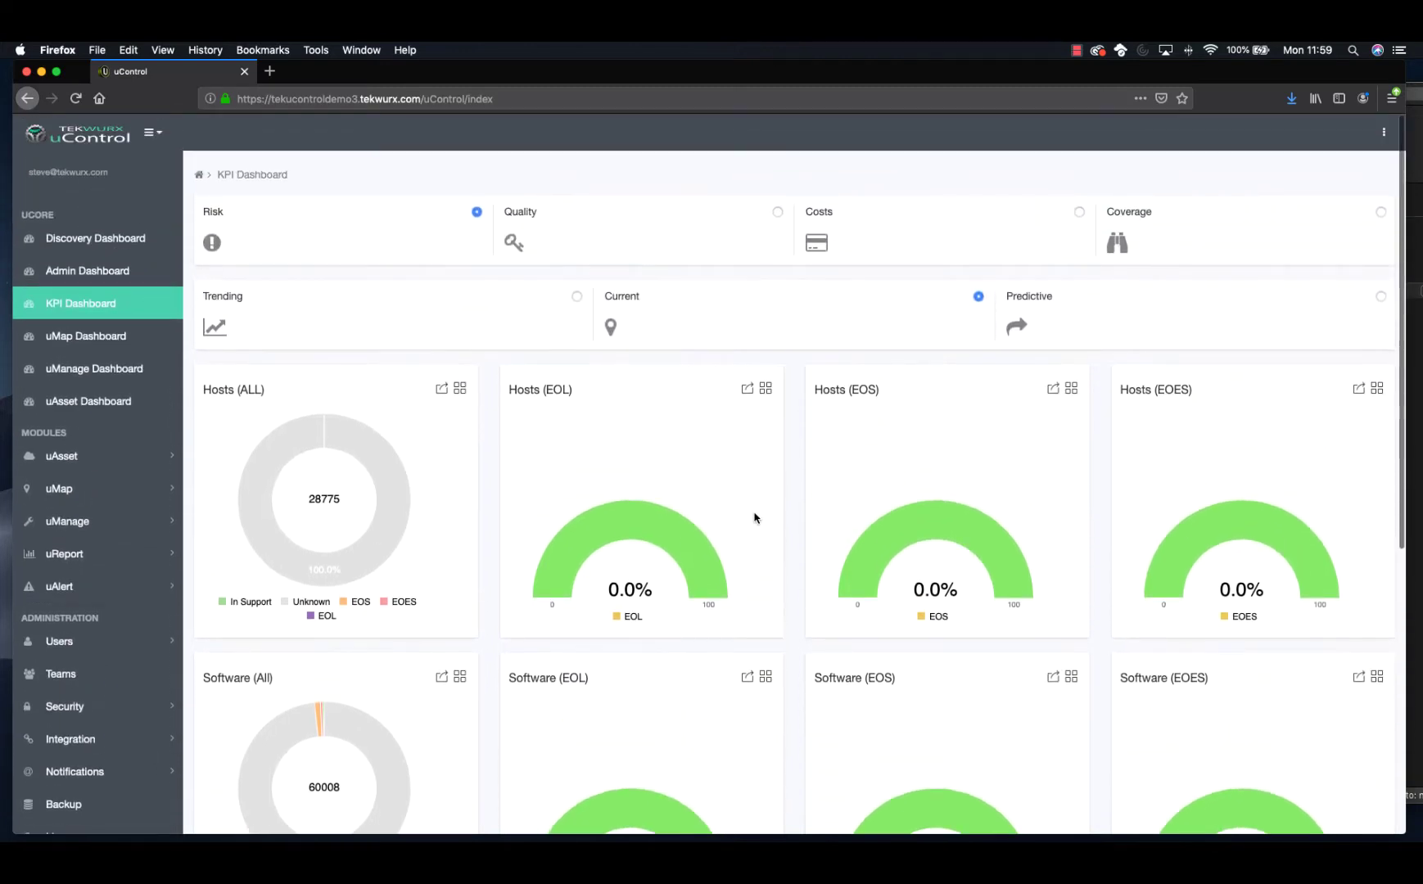
scroll(752, 515, down, 3)
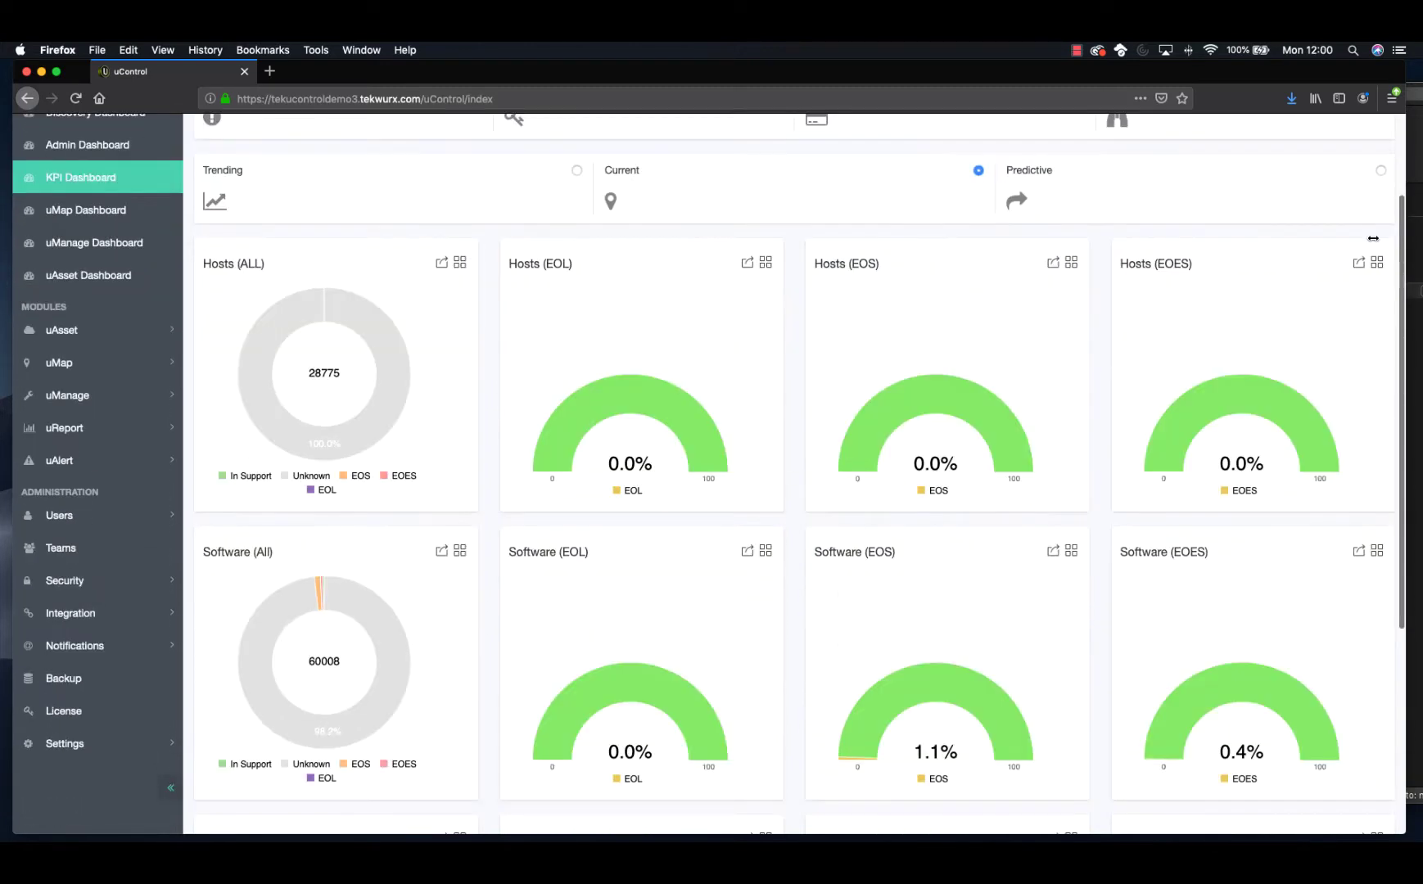
click(1381, 172)
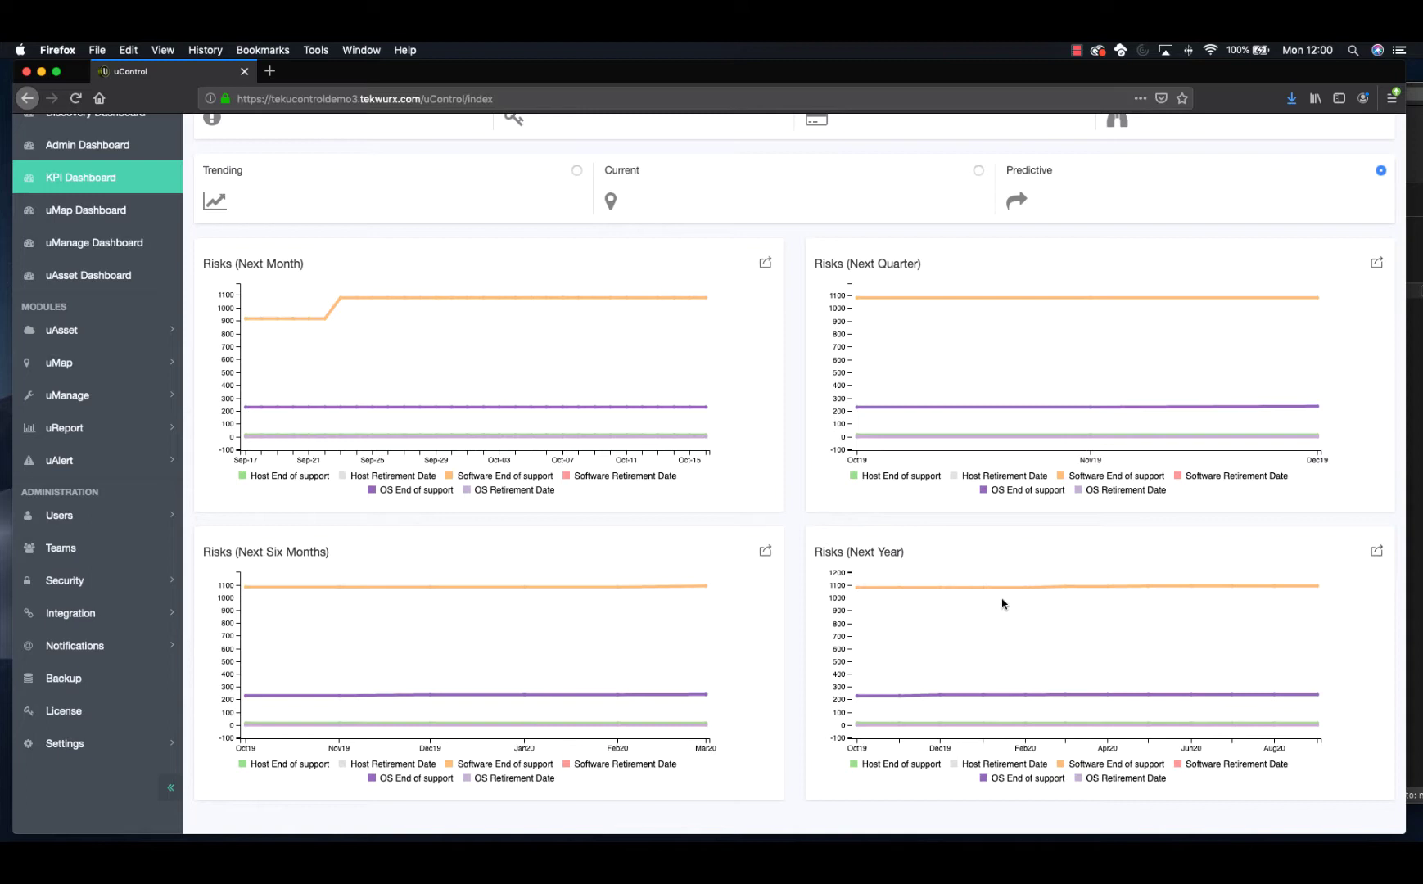
mouse_move(1068, 592)
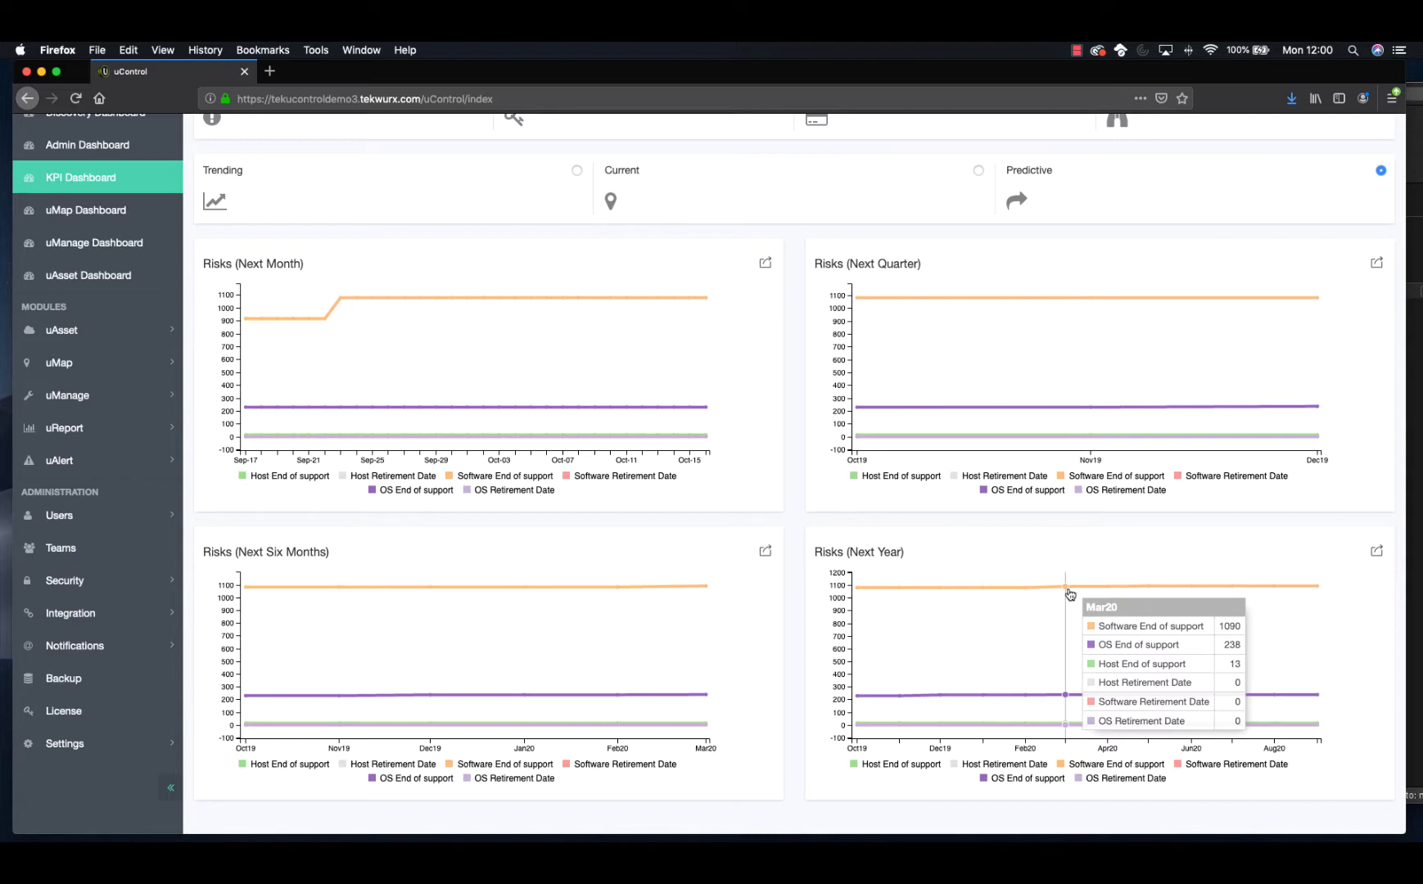
Switch to the Quality KPIs and review their Trending charts and Current host and software charts
scroll(1068, 591, up, 3)
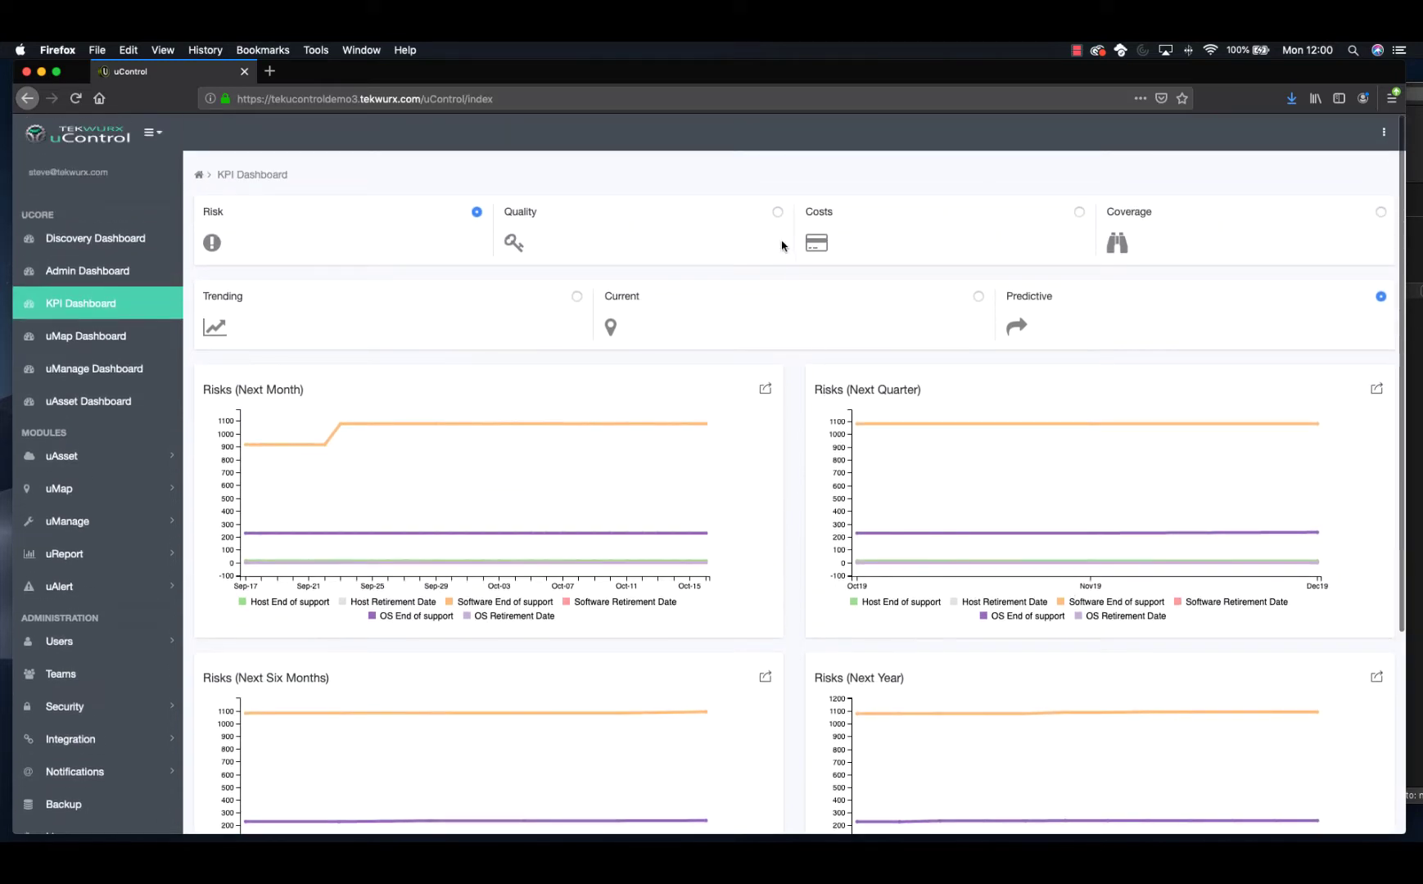
click(778, 213)
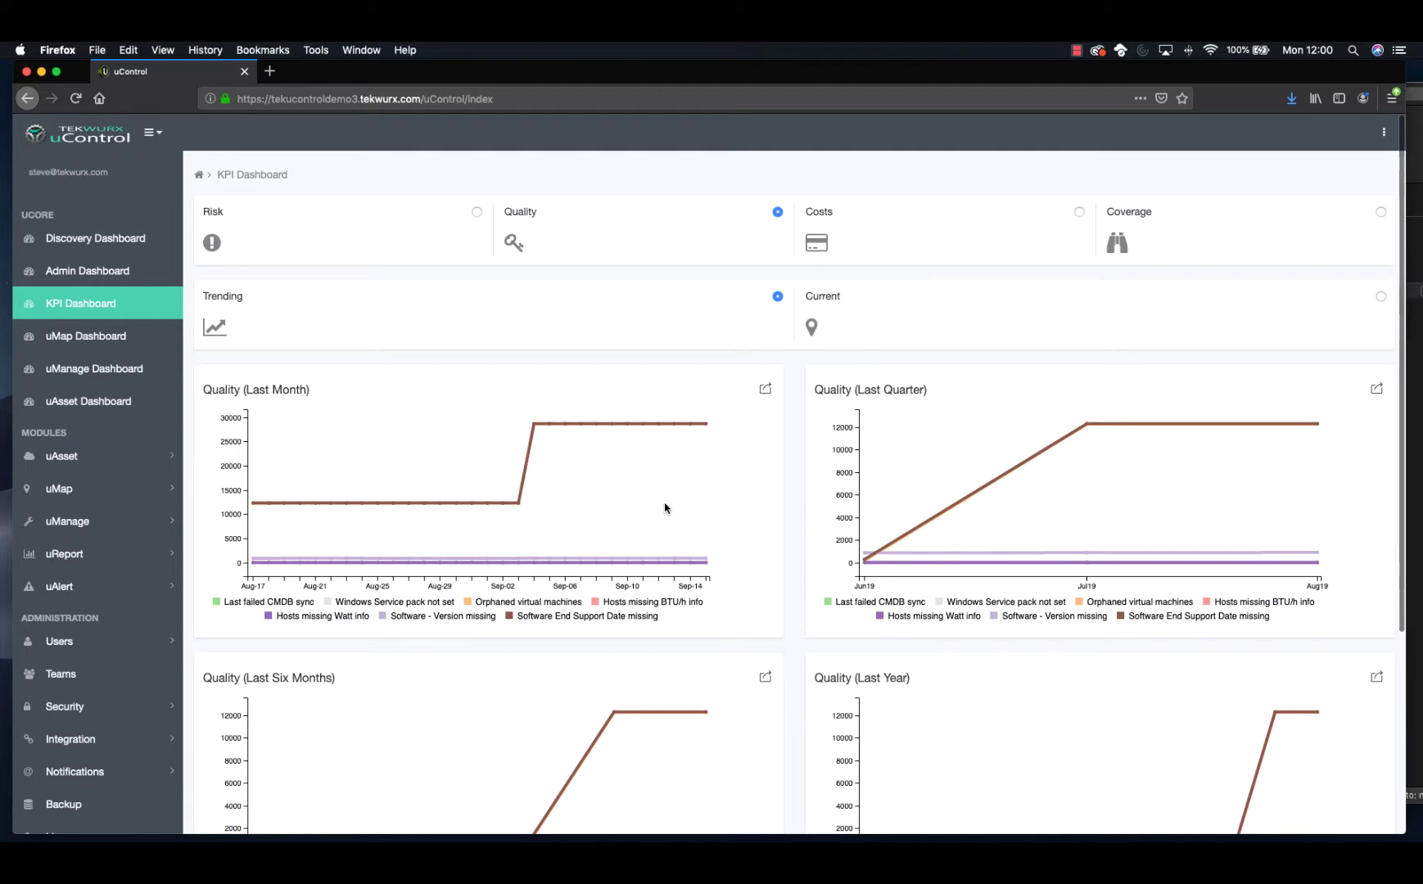
scroll(663, 507, down, 1)
scroll(664, 507, down, 1)
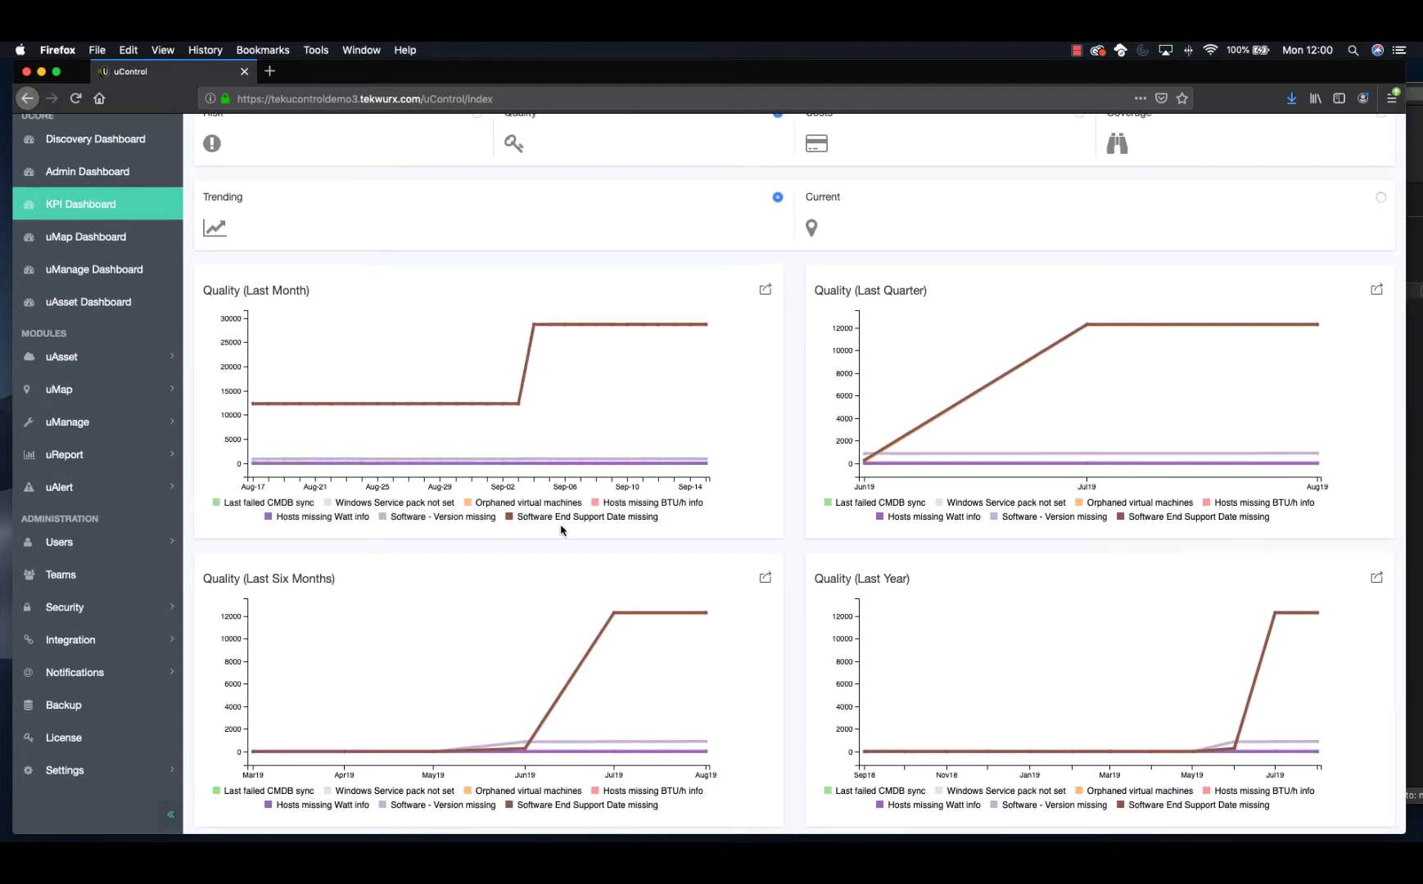
scroll(724, 531, up, 2)
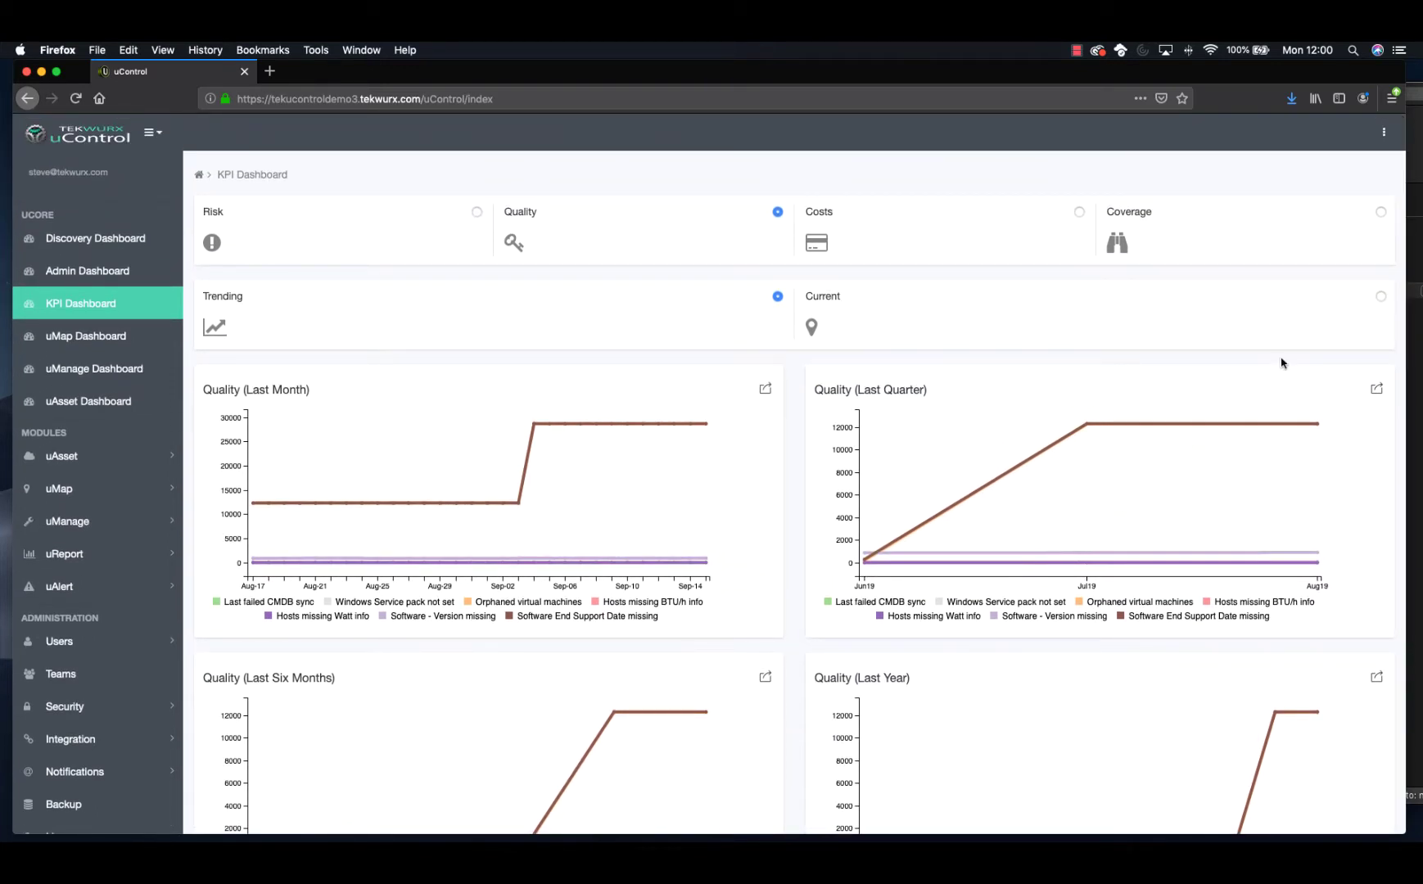
click(1380, 297)
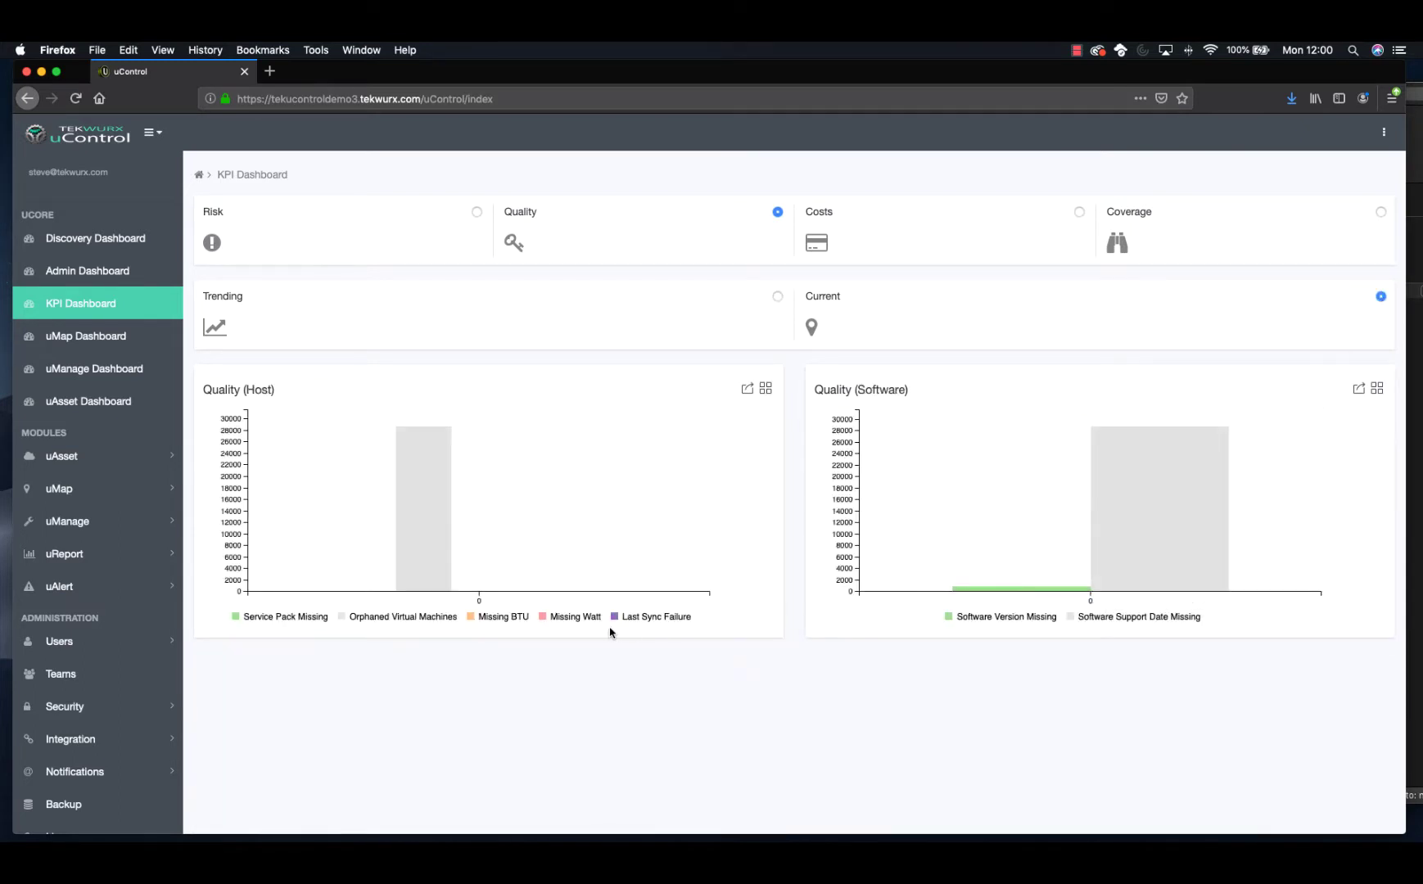
Switch to the Costs KPIs and review their Trending charts and Current host and hardware reference charts
click(1079, 212)
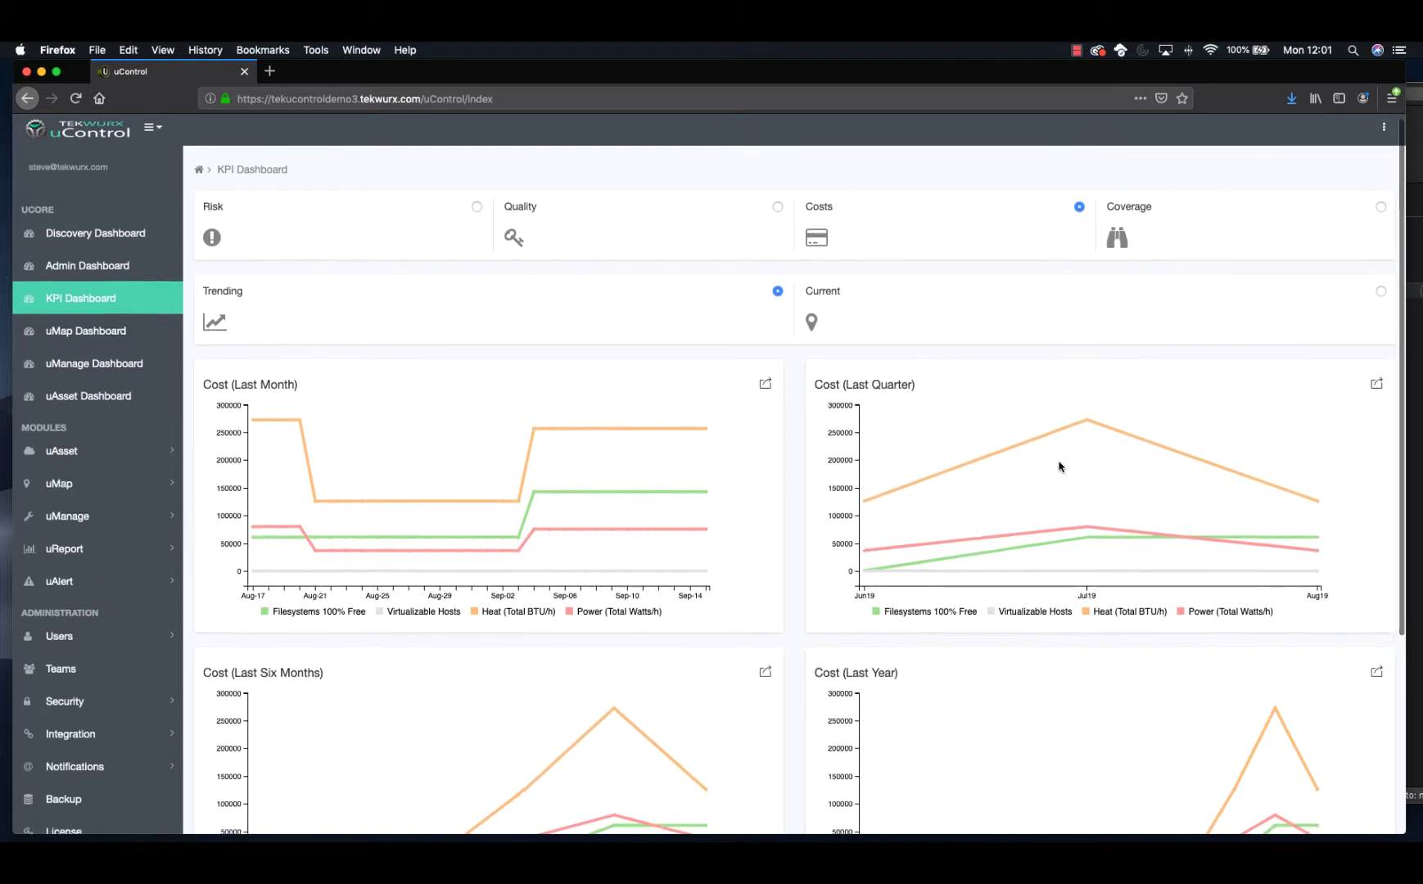
scroll(955, 515, down, 1)
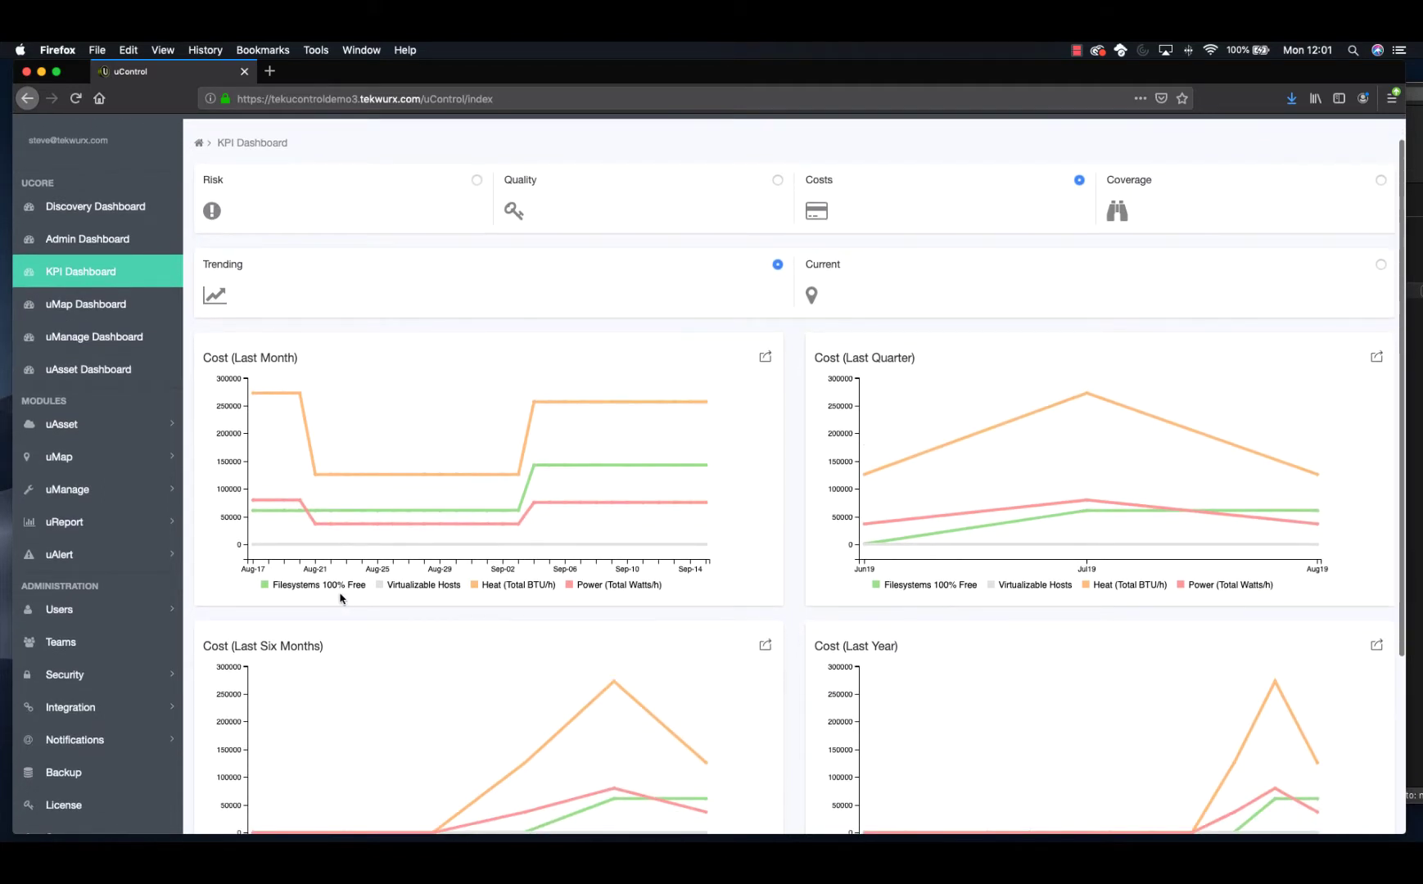
scroll(341, 598, down, 1)
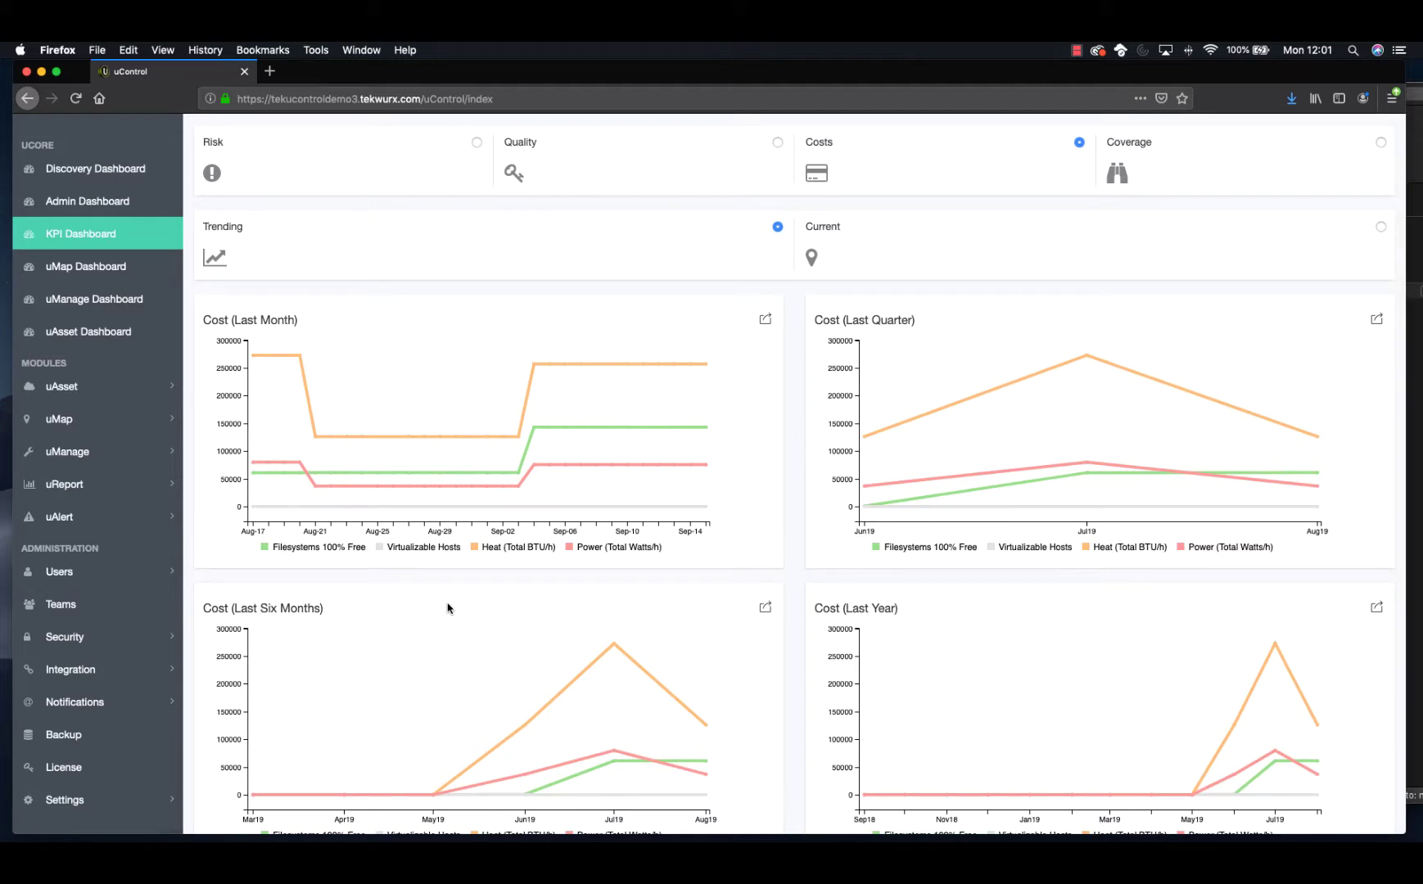
scroll(447, 608, up, 2)
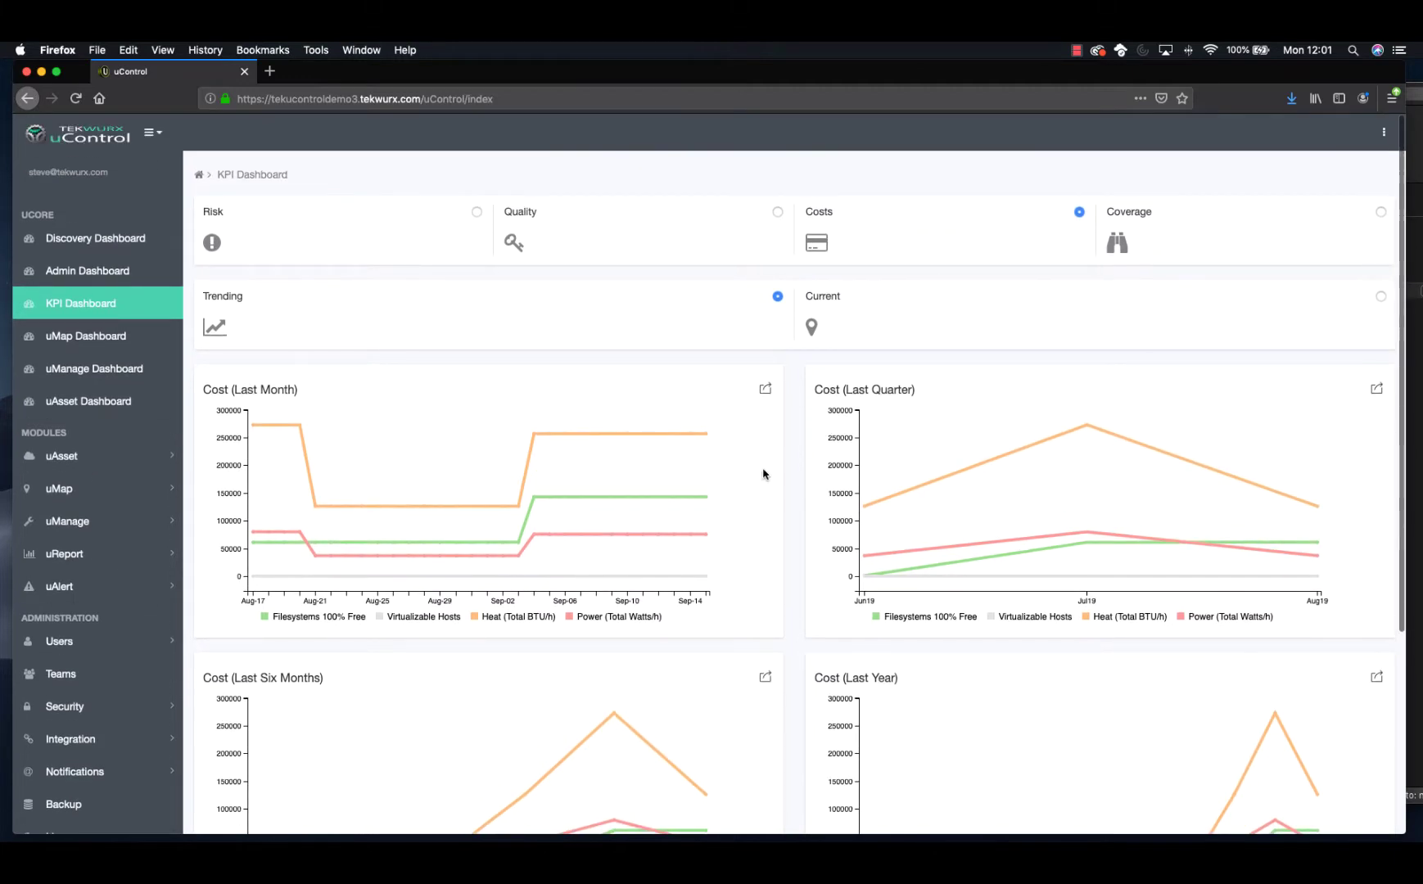
click(1380, 297)
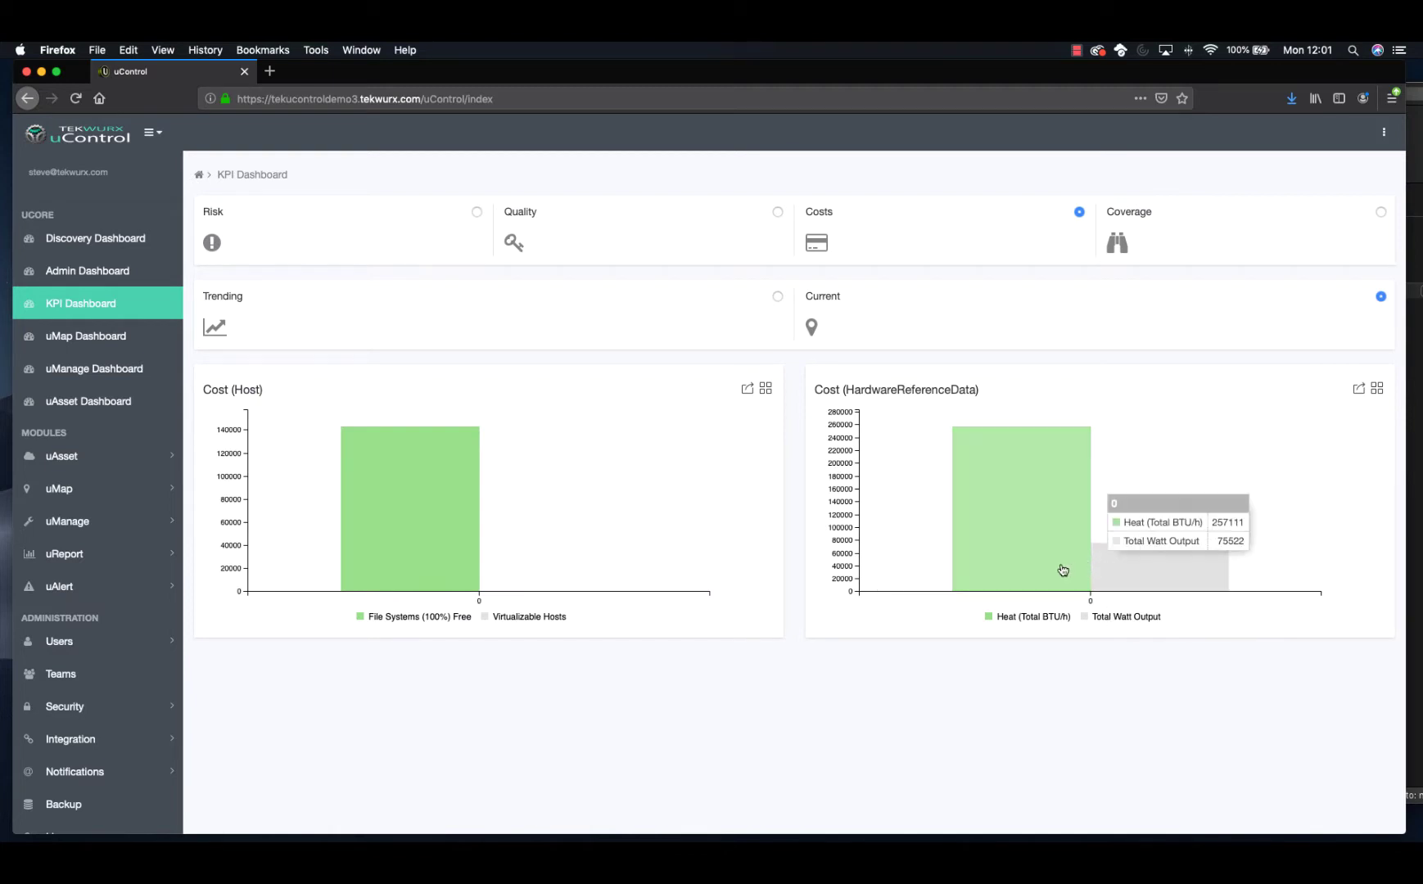
Switch to the Coverage KPIs and review their Trending charts and the Current Coverage (ALL) and Hosts by Type charts
click(1381, 213)
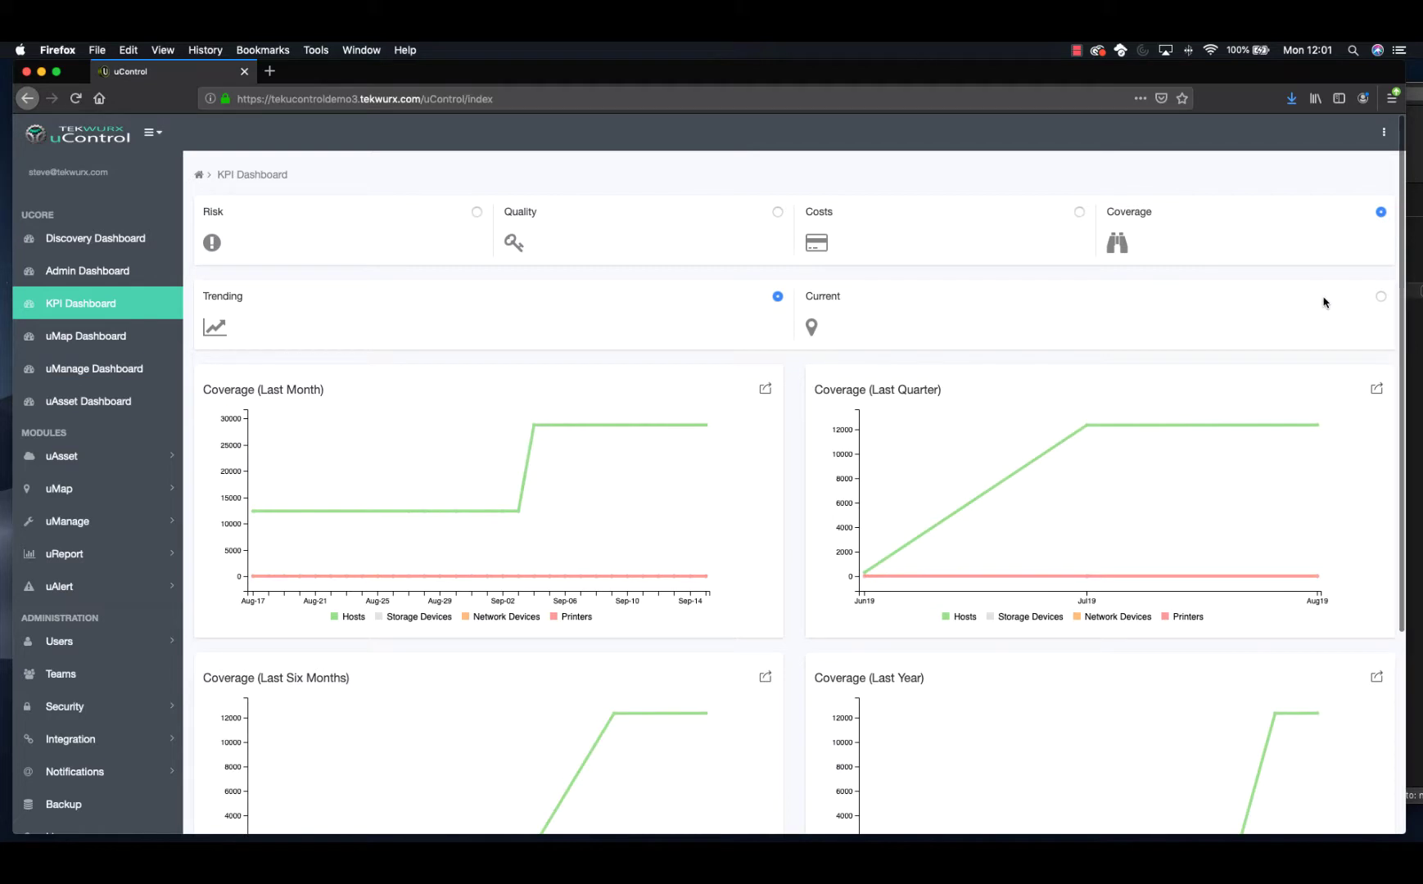
scroll(1162, 493, down, 3)
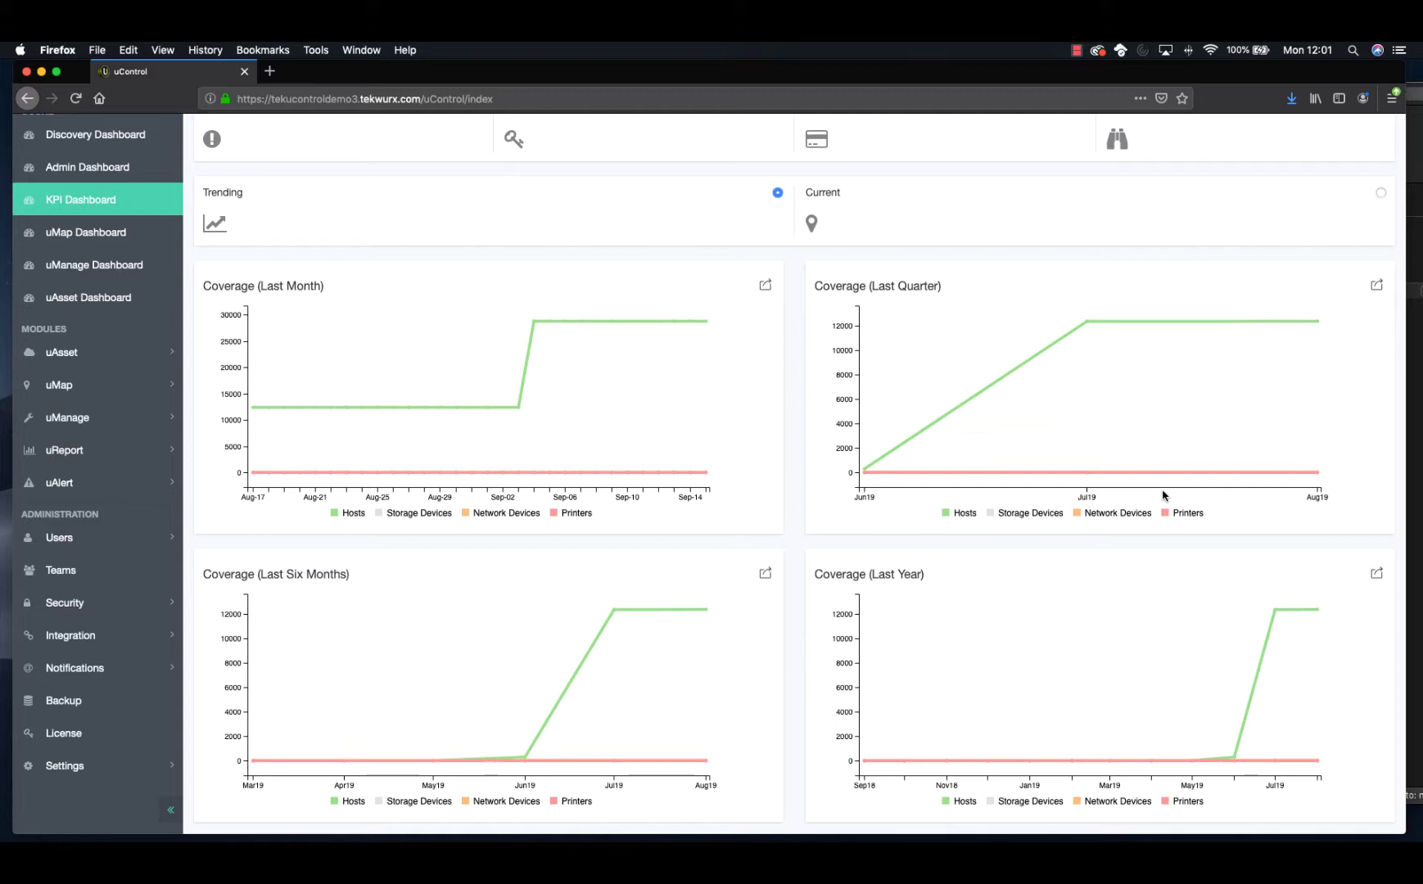
scroll(1191, 486, up, 3)
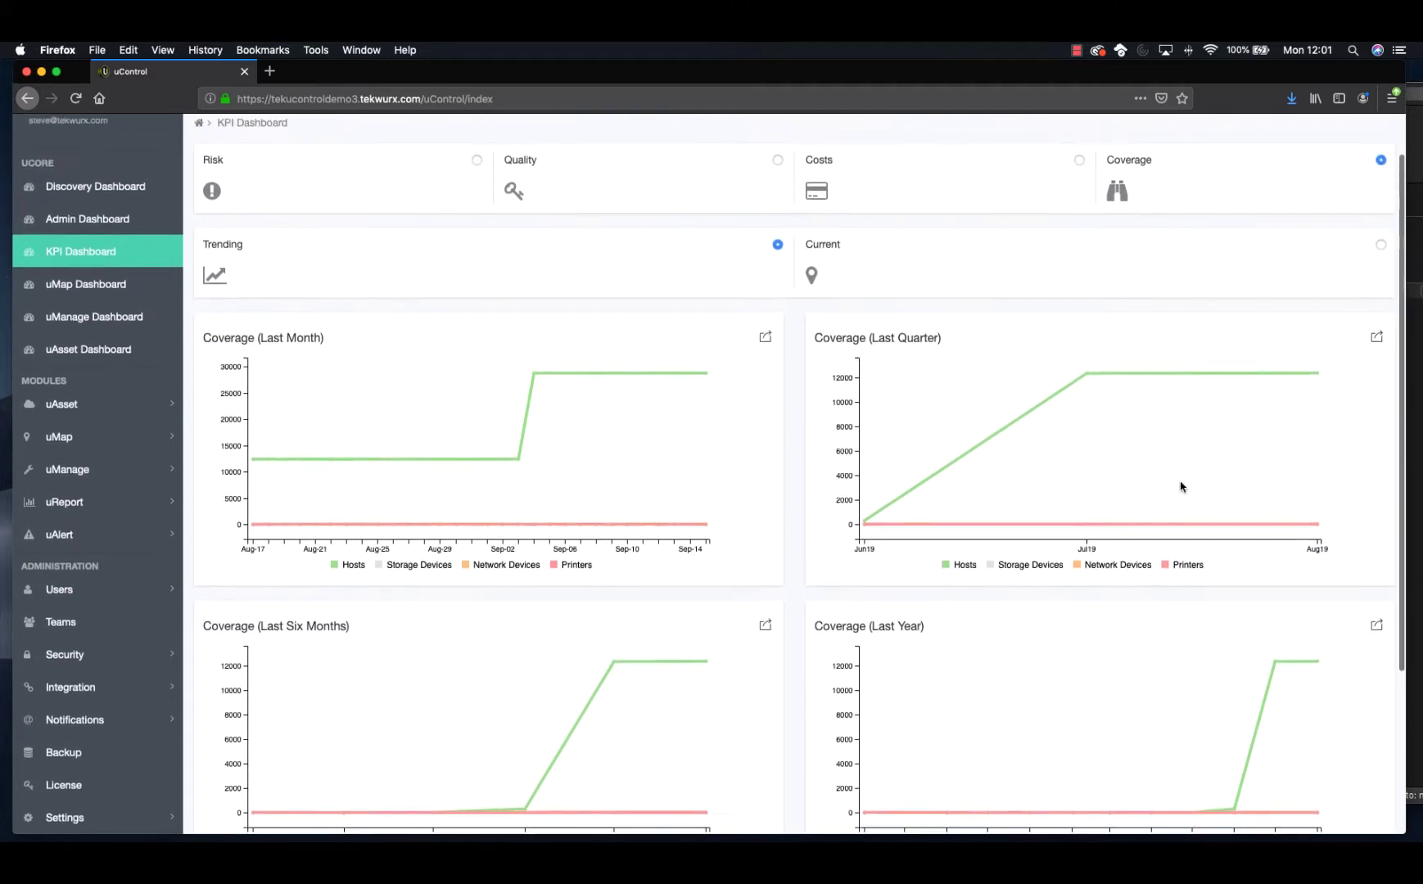
click(1381, 271)
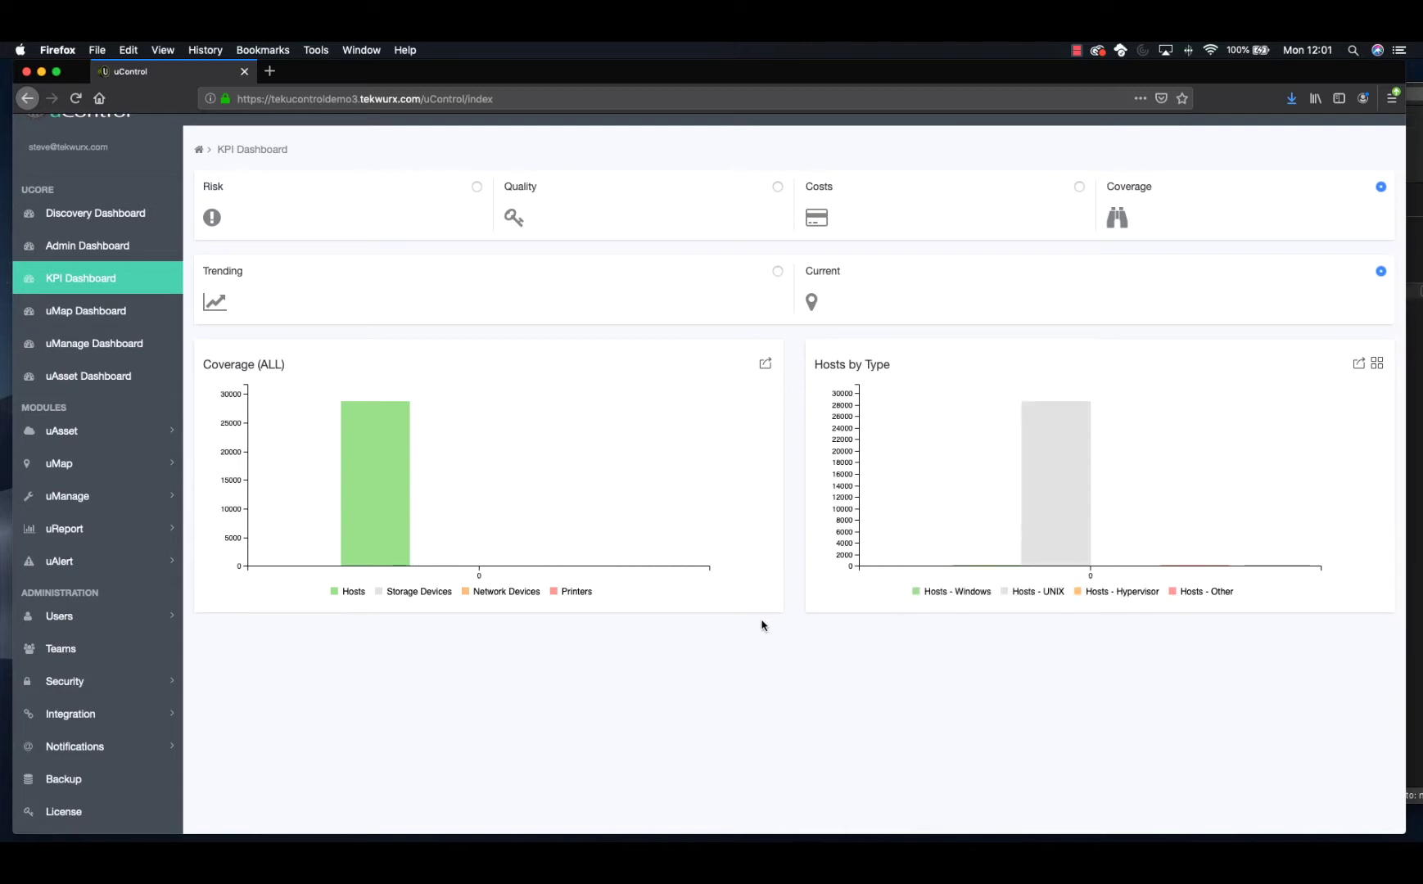
scroll(761, 624, up, 1)
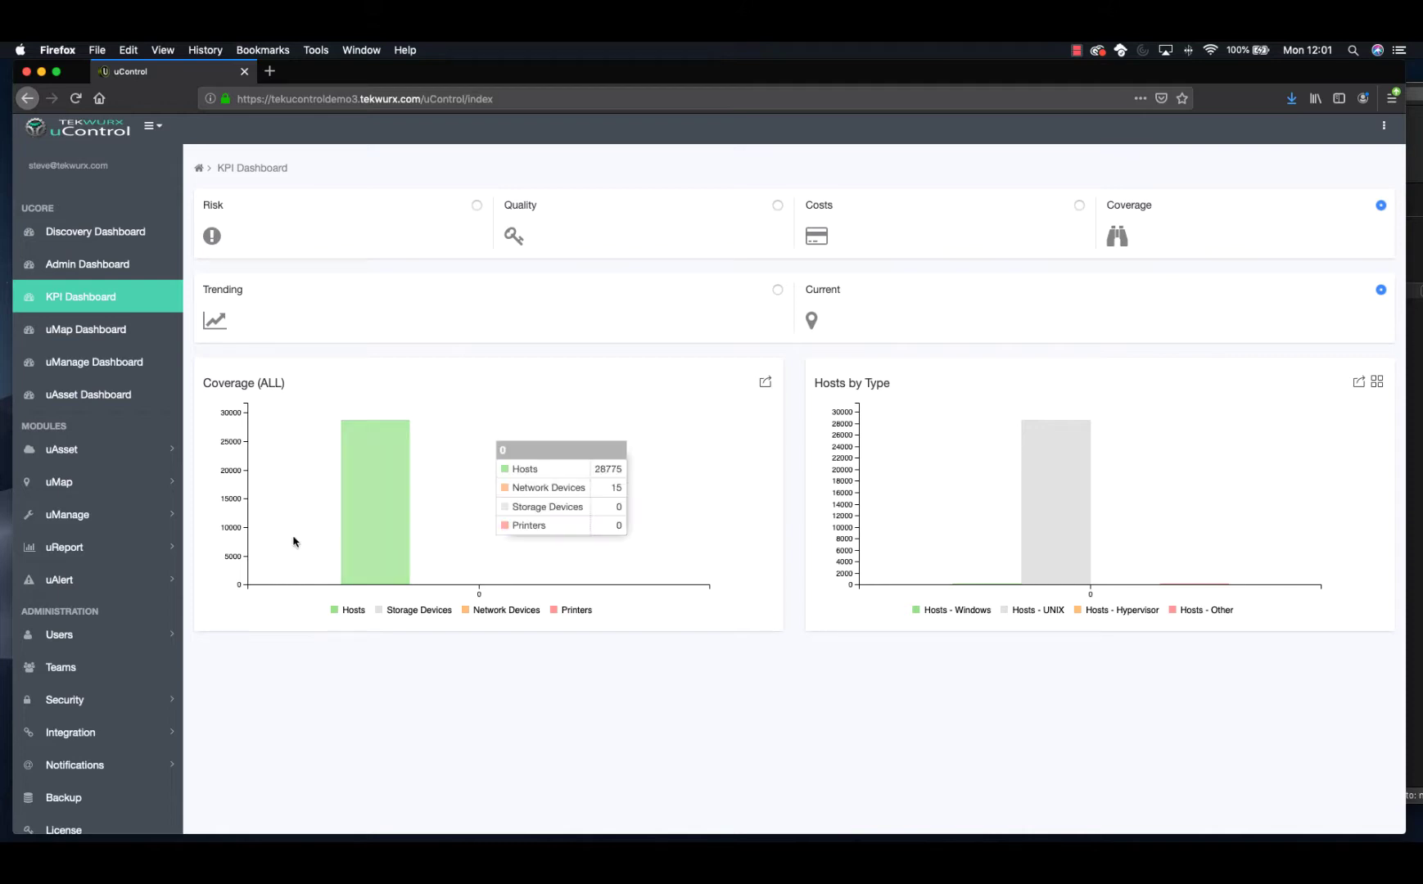
Open the uMap Dashboard to view the application mapping overview
click(82, 331)
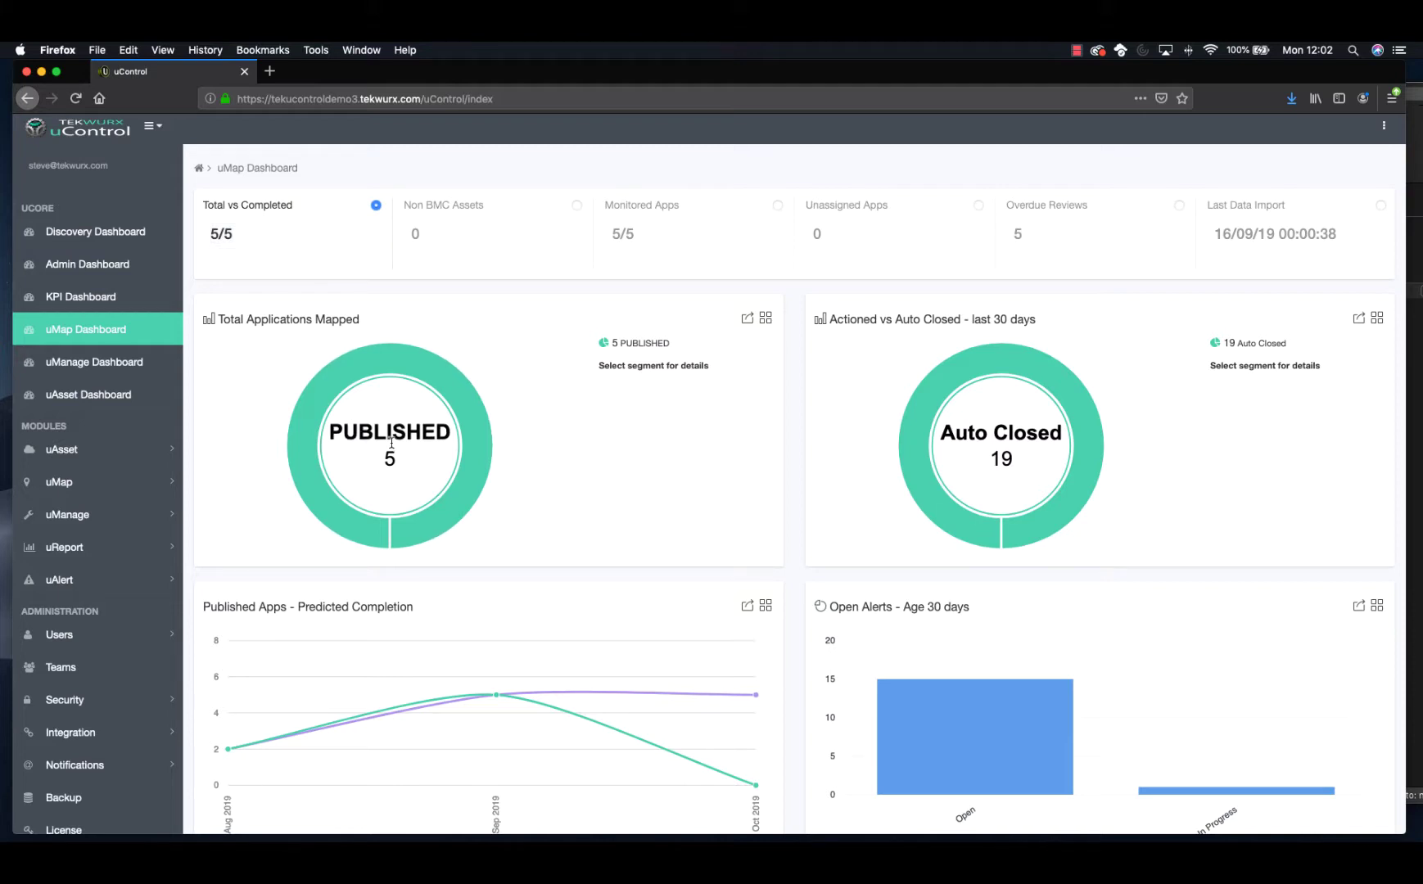
Review the uMap Dashboard's Total Applications Mapped, Published Apps - Predicted Completion and Open Alerts - Age 30 days charts
scroll(499, 492, down, 2)
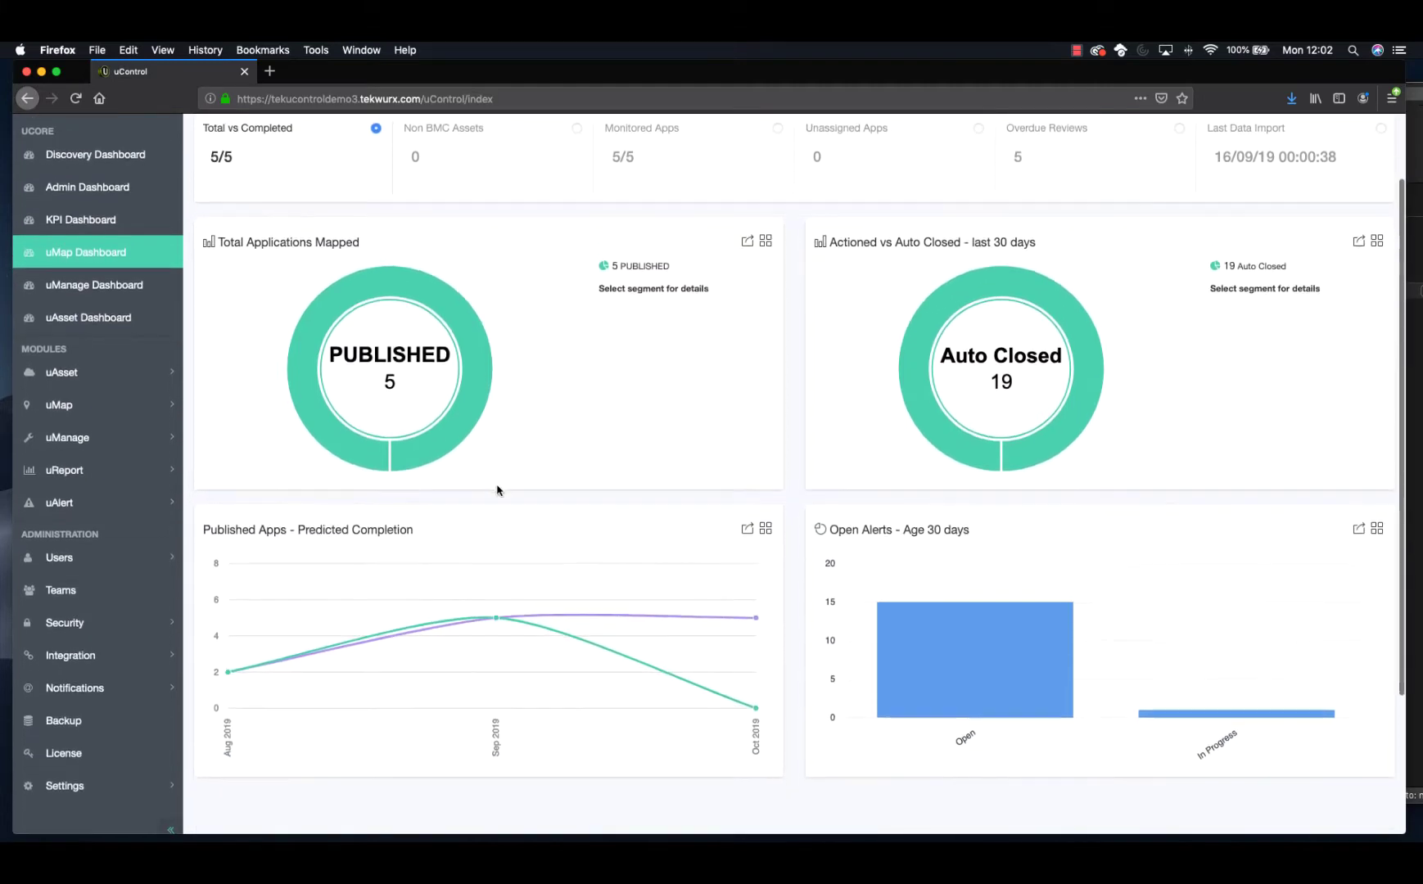
scroll(352, 655, down, 2)
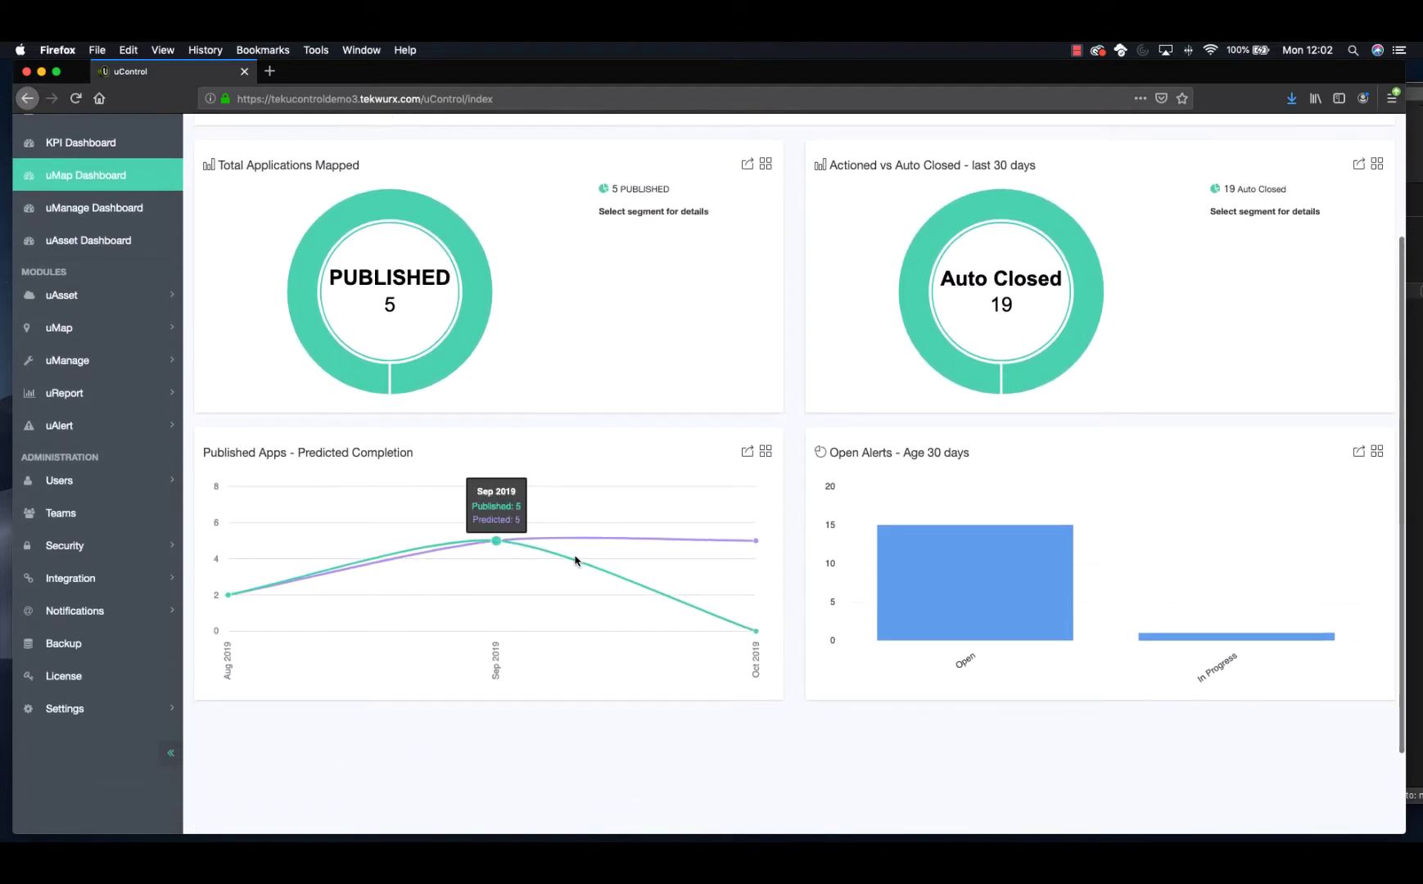
mouse_move(741, 609)
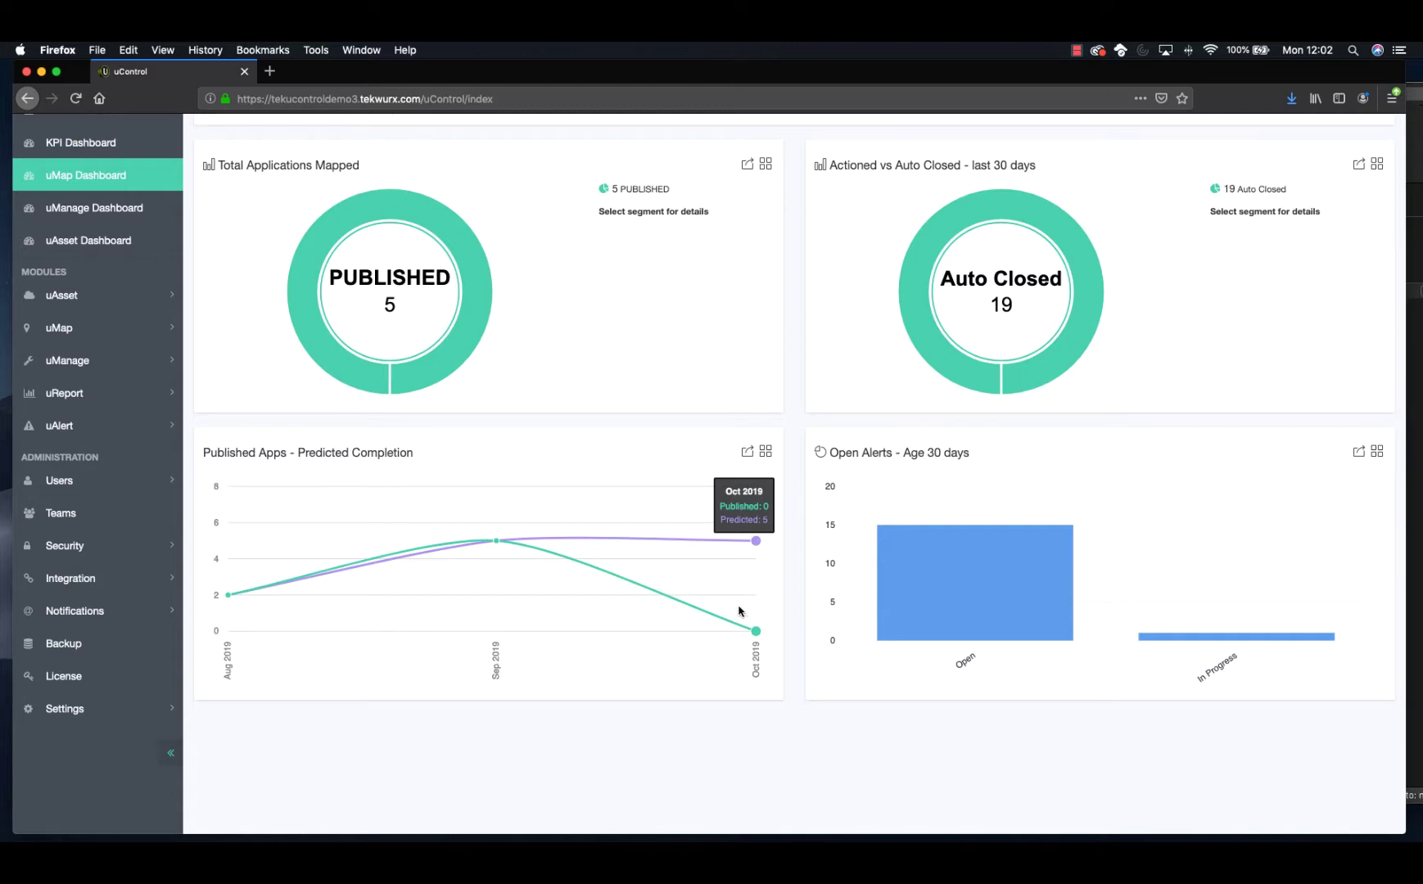
scroll(740, 611, up, 1)
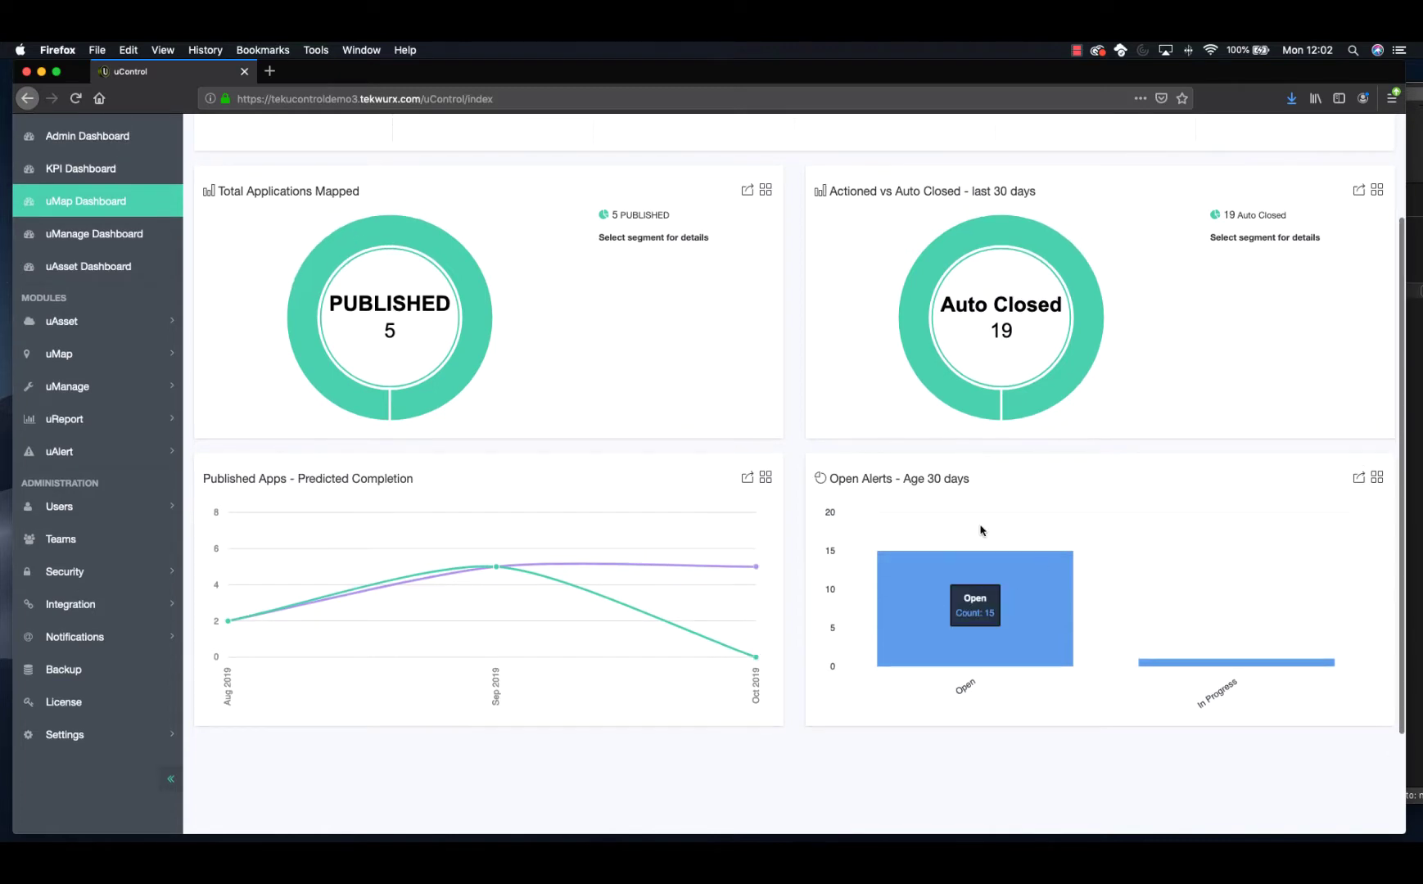
mouse_move(957, 504)
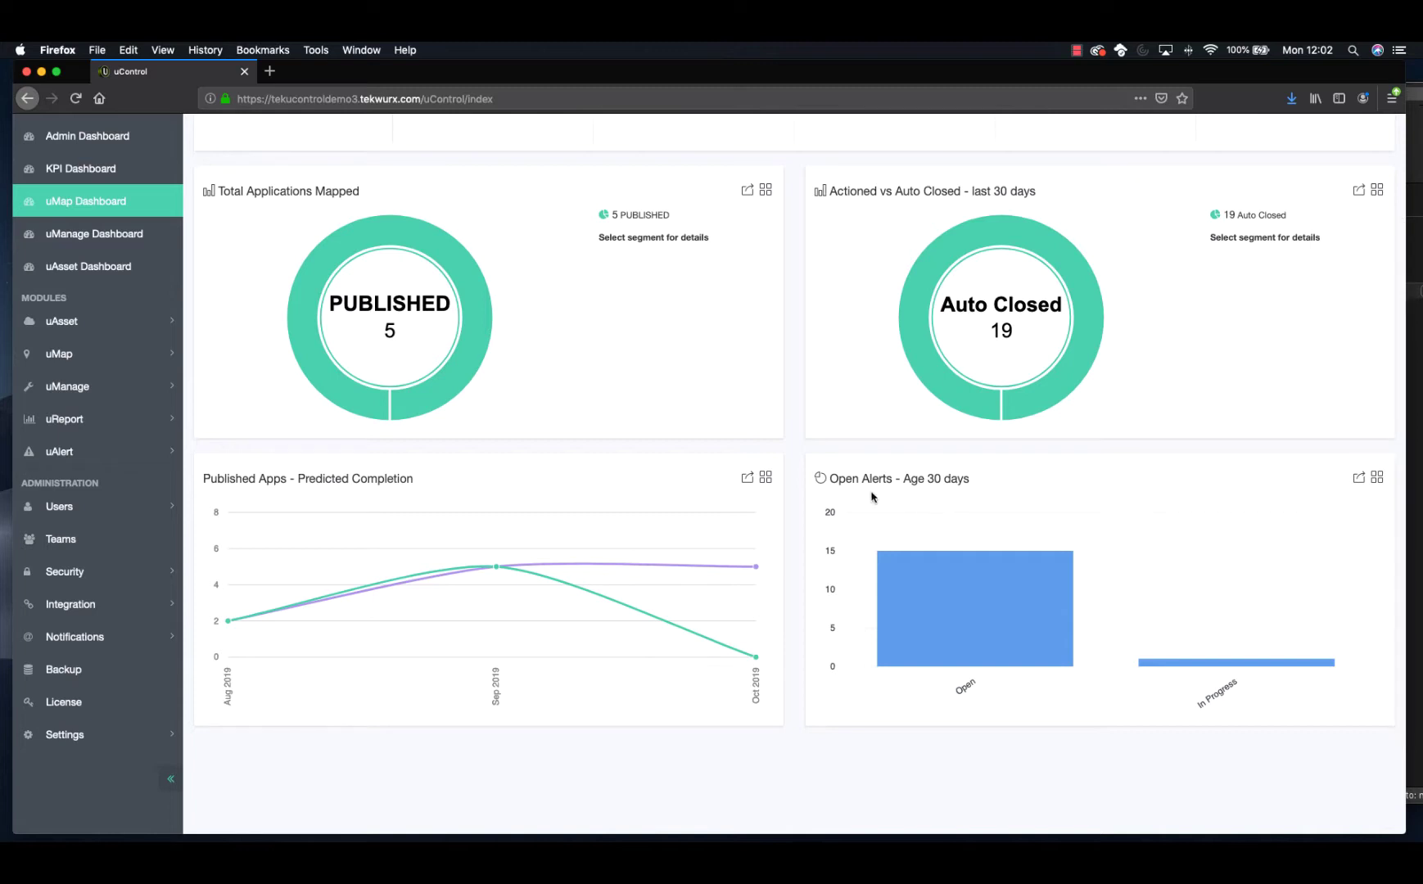
mouse_move(1175, 526)
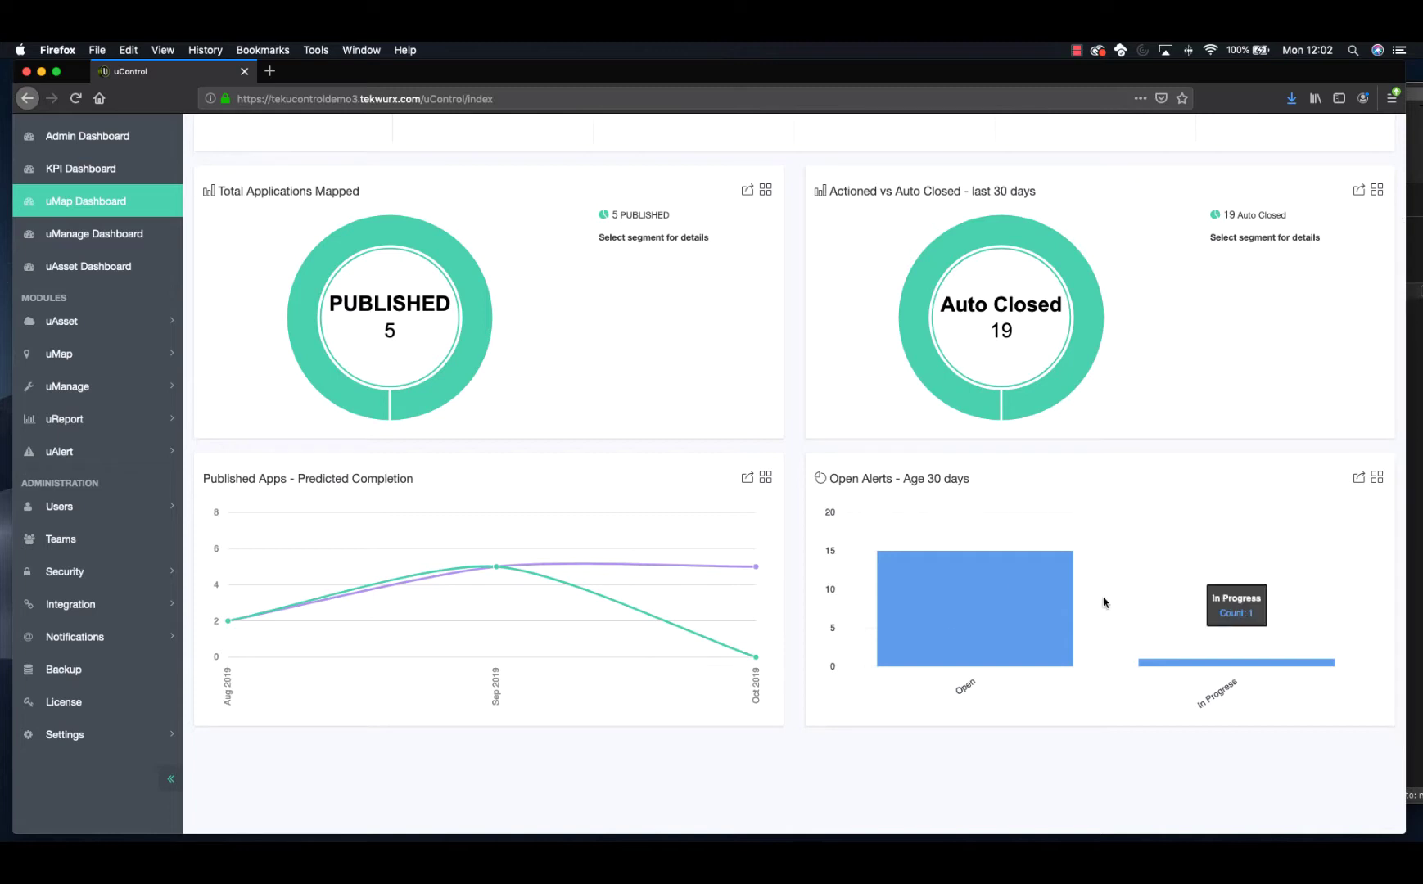
mouse_move(1090, 603)
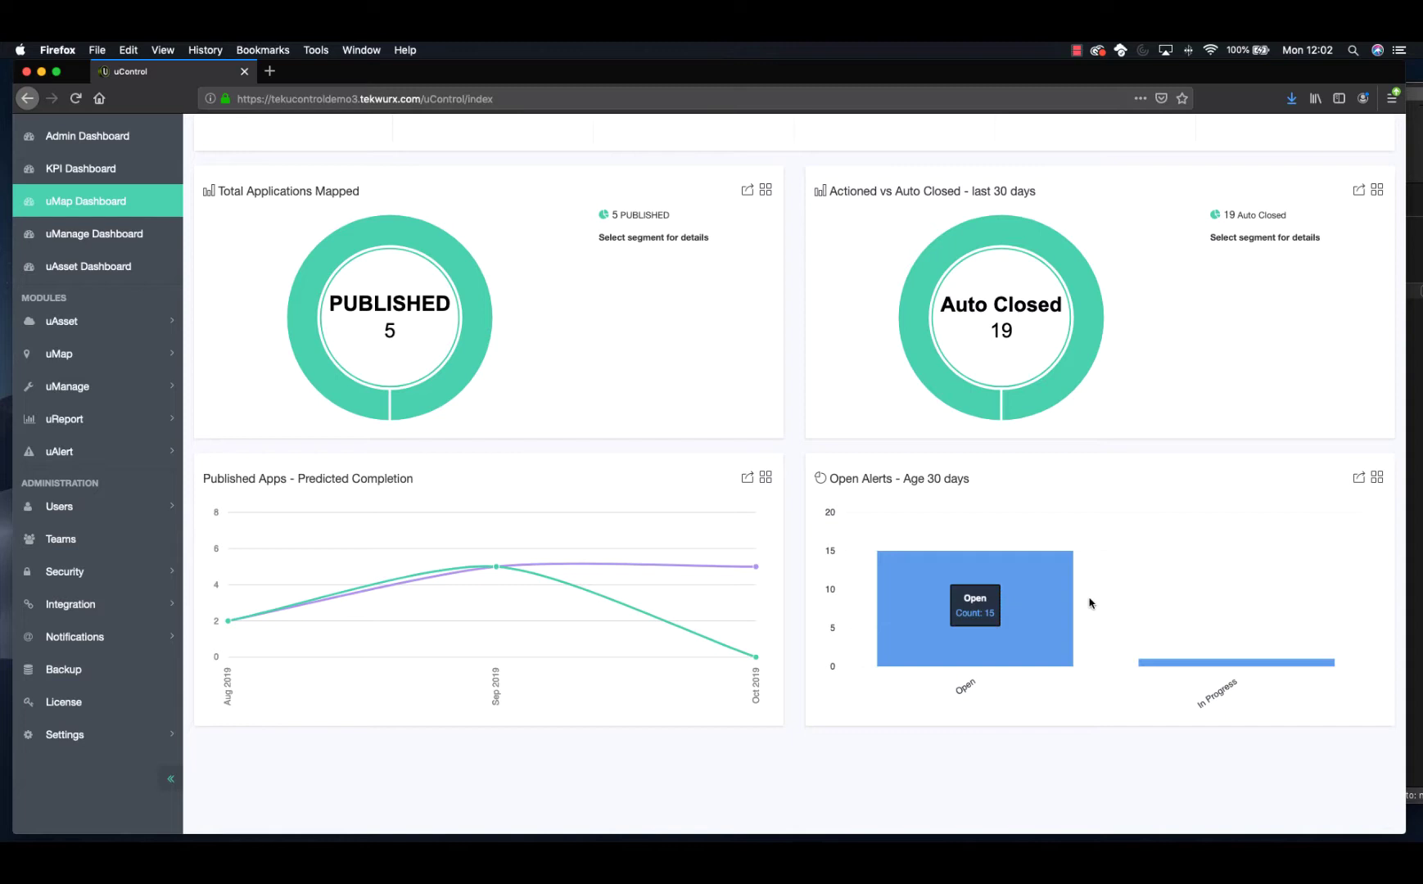
scroll(1102, 584, up, 3)
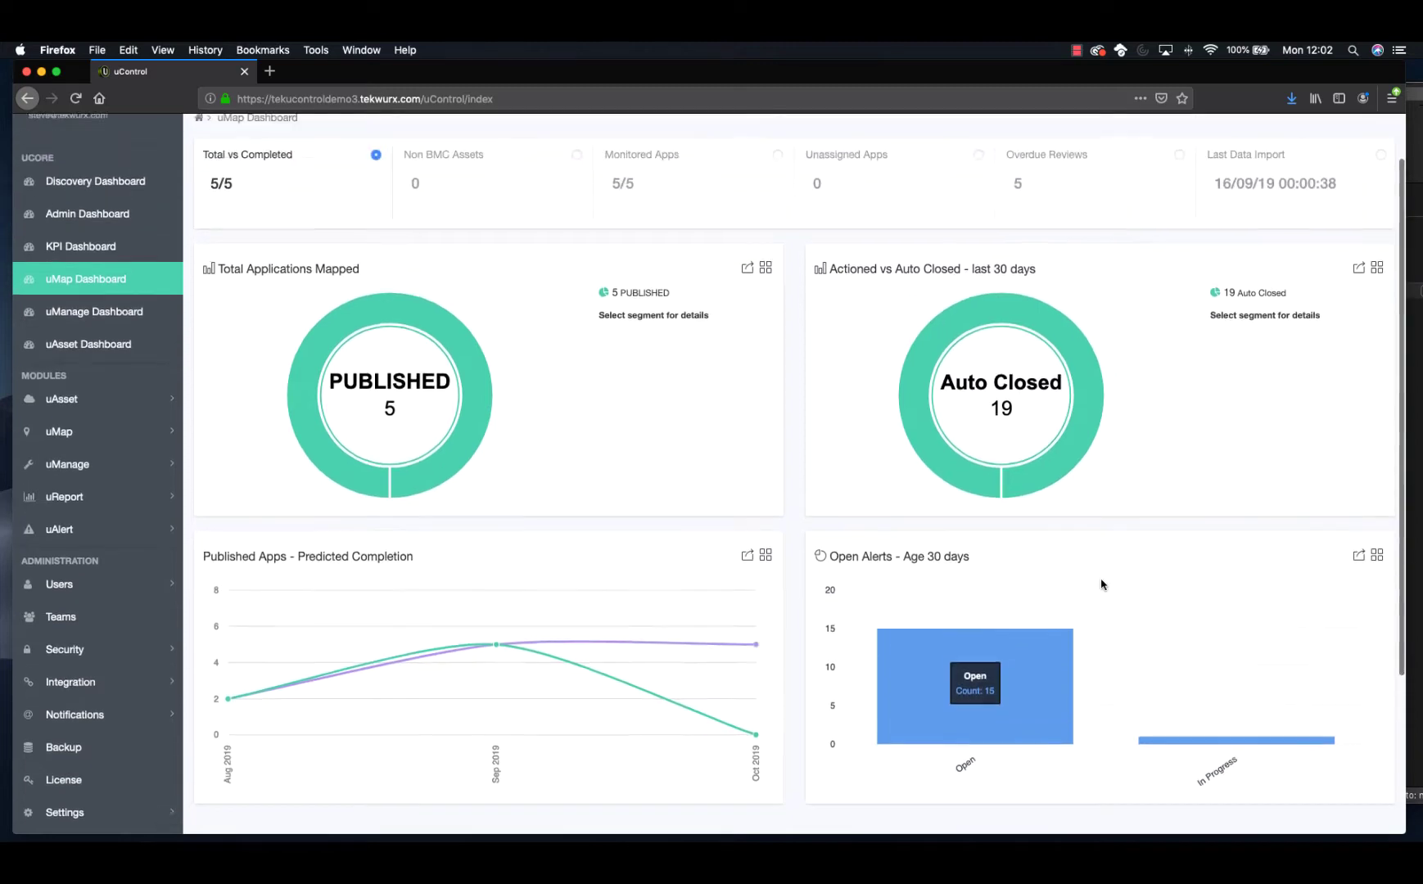
Display the Applications Review Overdue list from Overdue Reviews, look through its entries and close the list
scroll(1102, 584, up, 2)
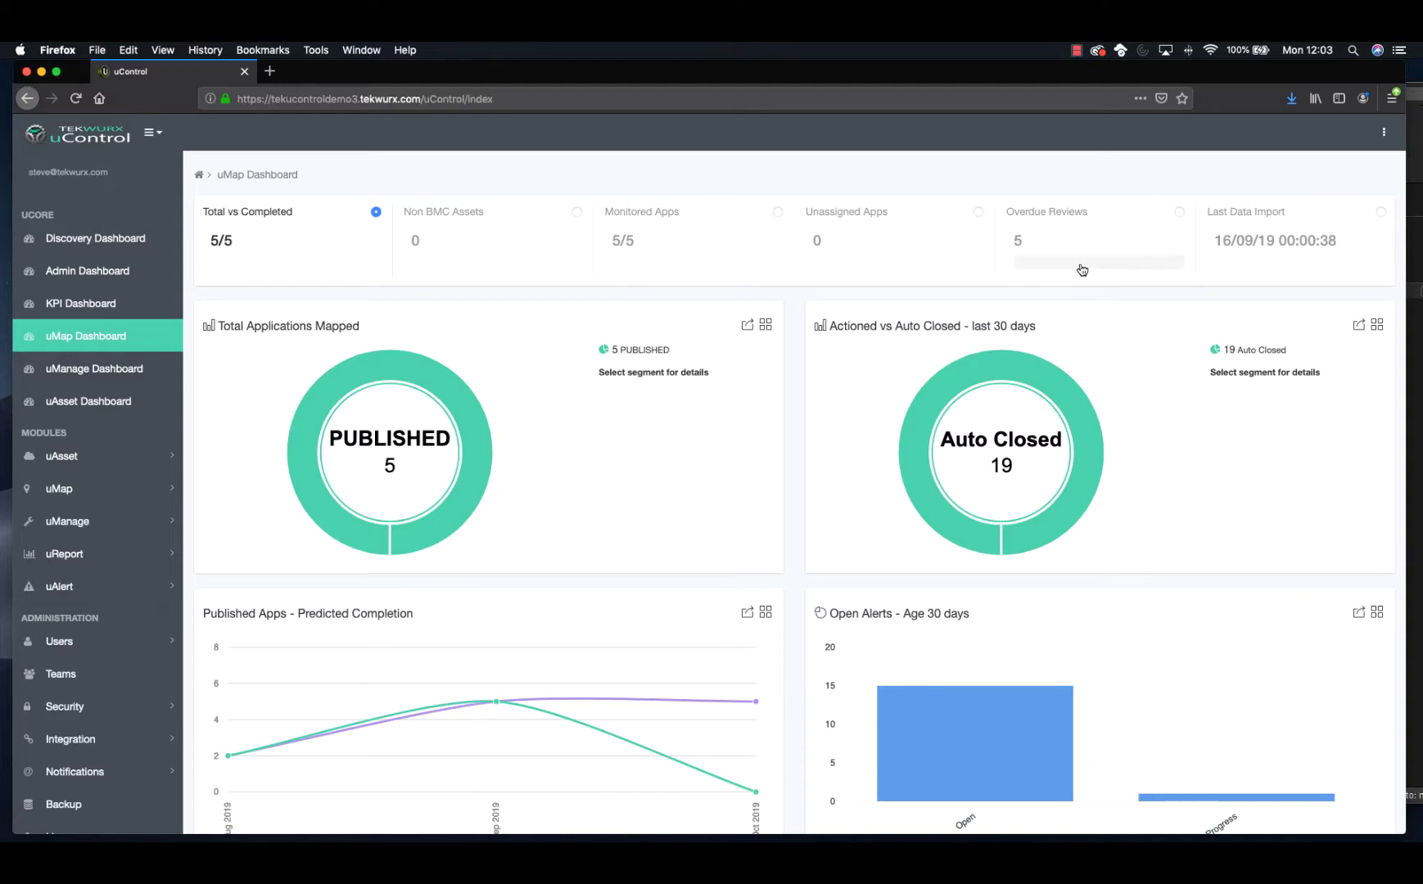
click(1034, 259)
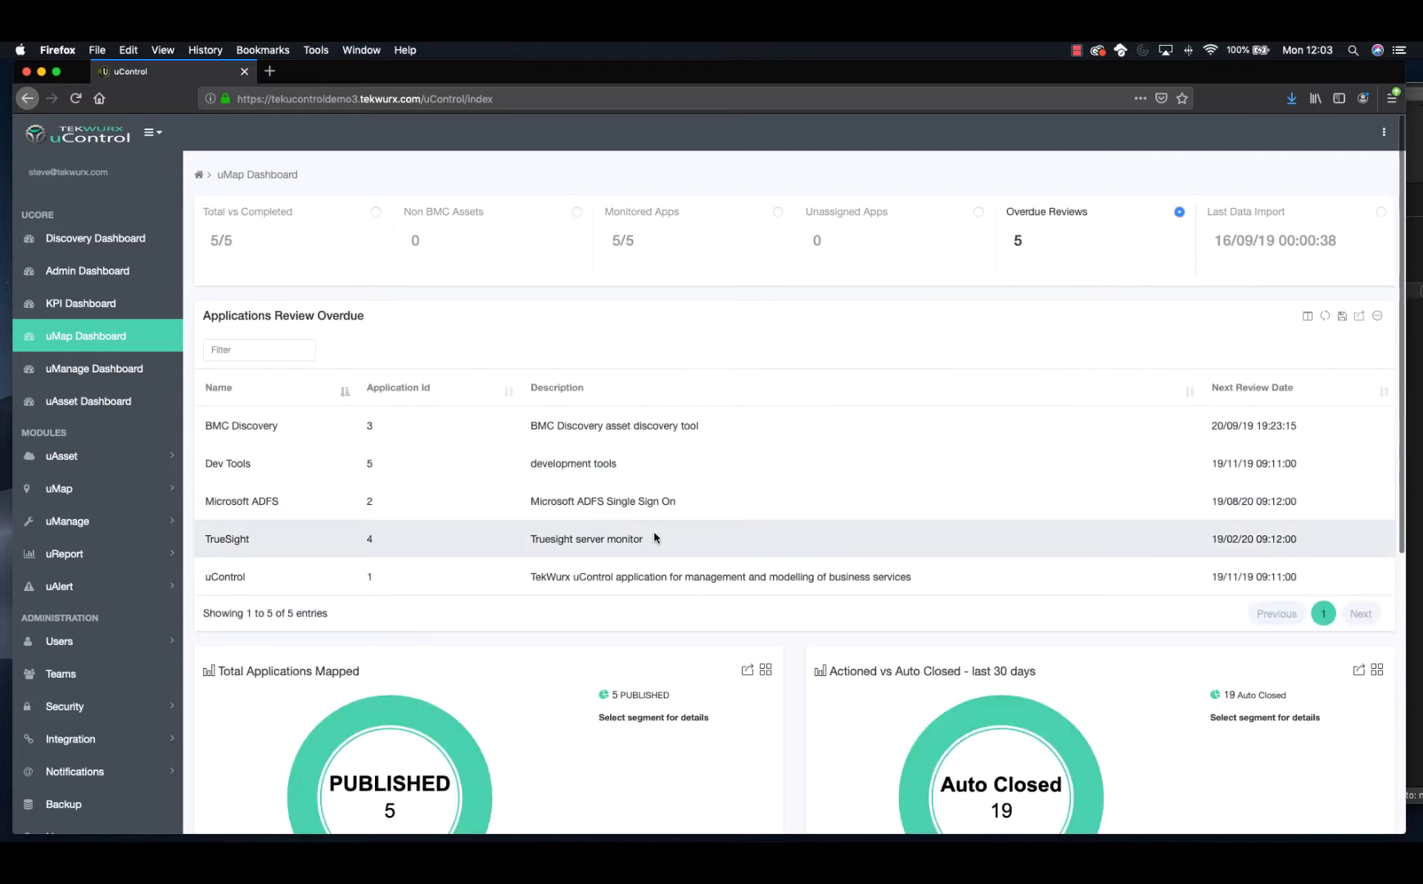
scroll(657, 526, down, 1)
scroll(657, 527, down, 1)
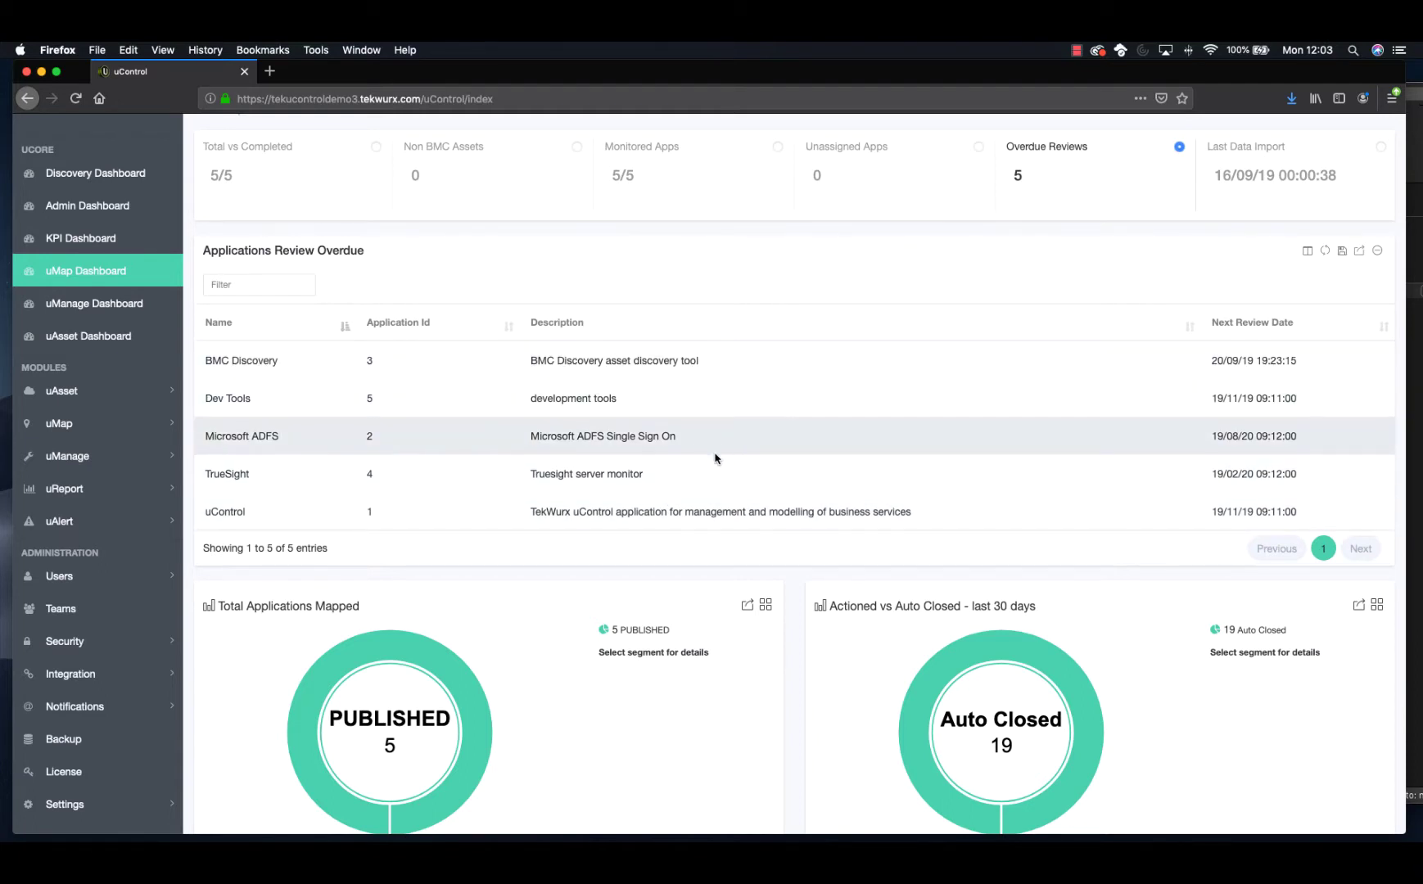
click(1377, 251)
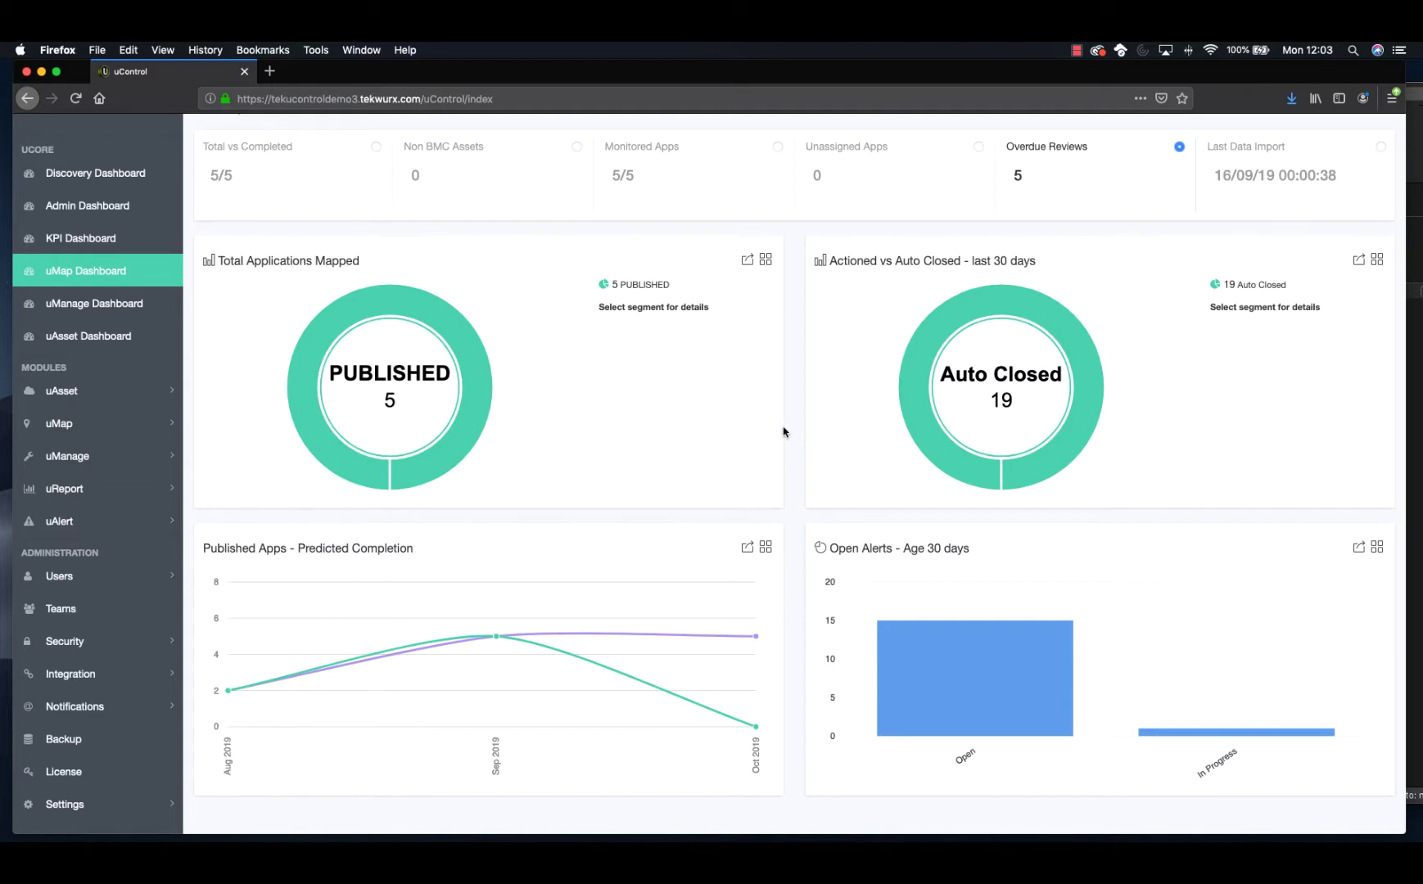
View the uManage Dashboard's analysis charts and the uAsset Dashboard's asset charts and List of Asset Records
click(87, 305)
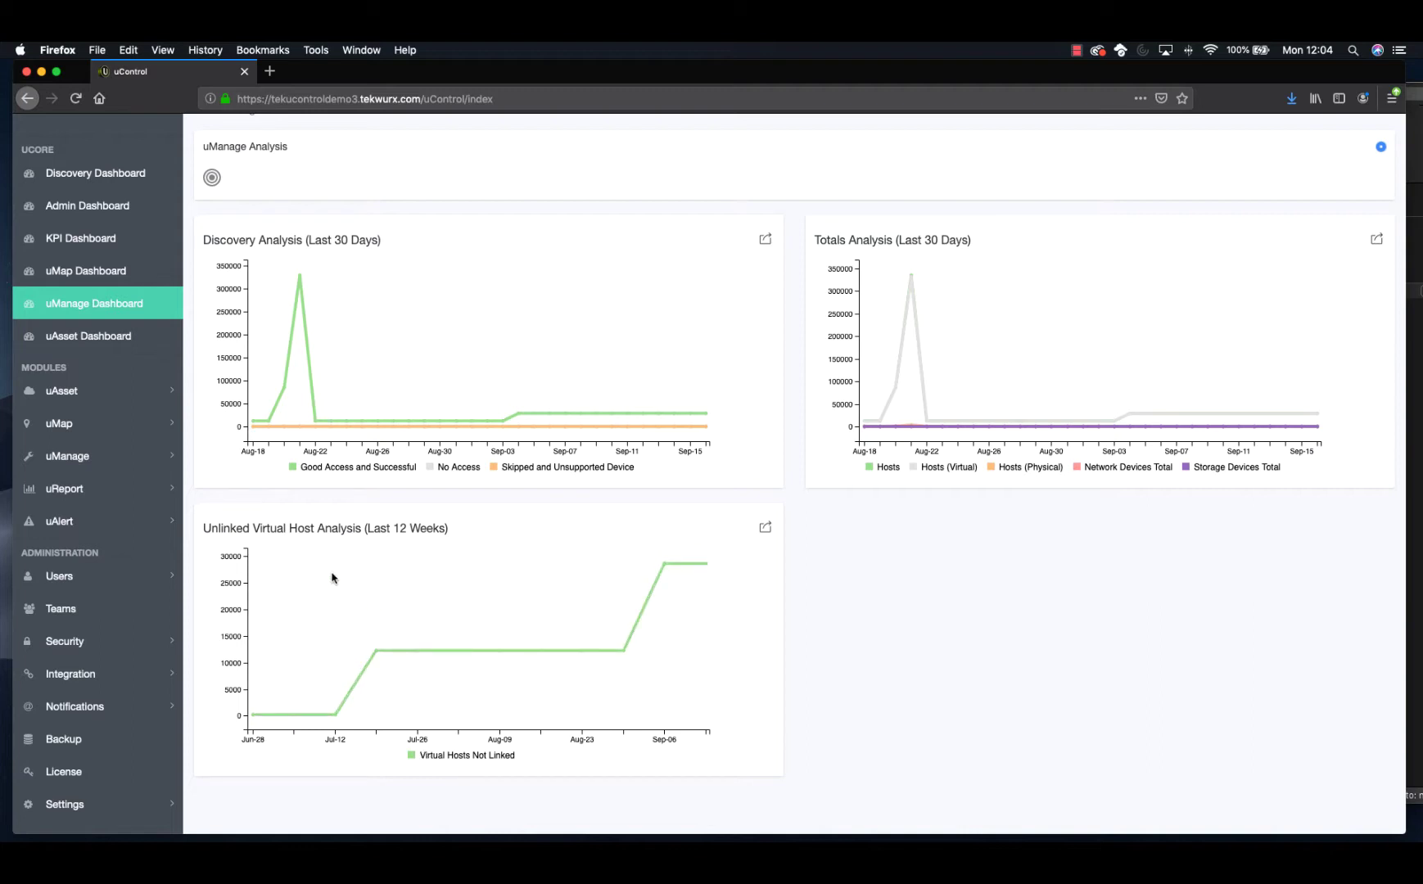
click(83, 337)
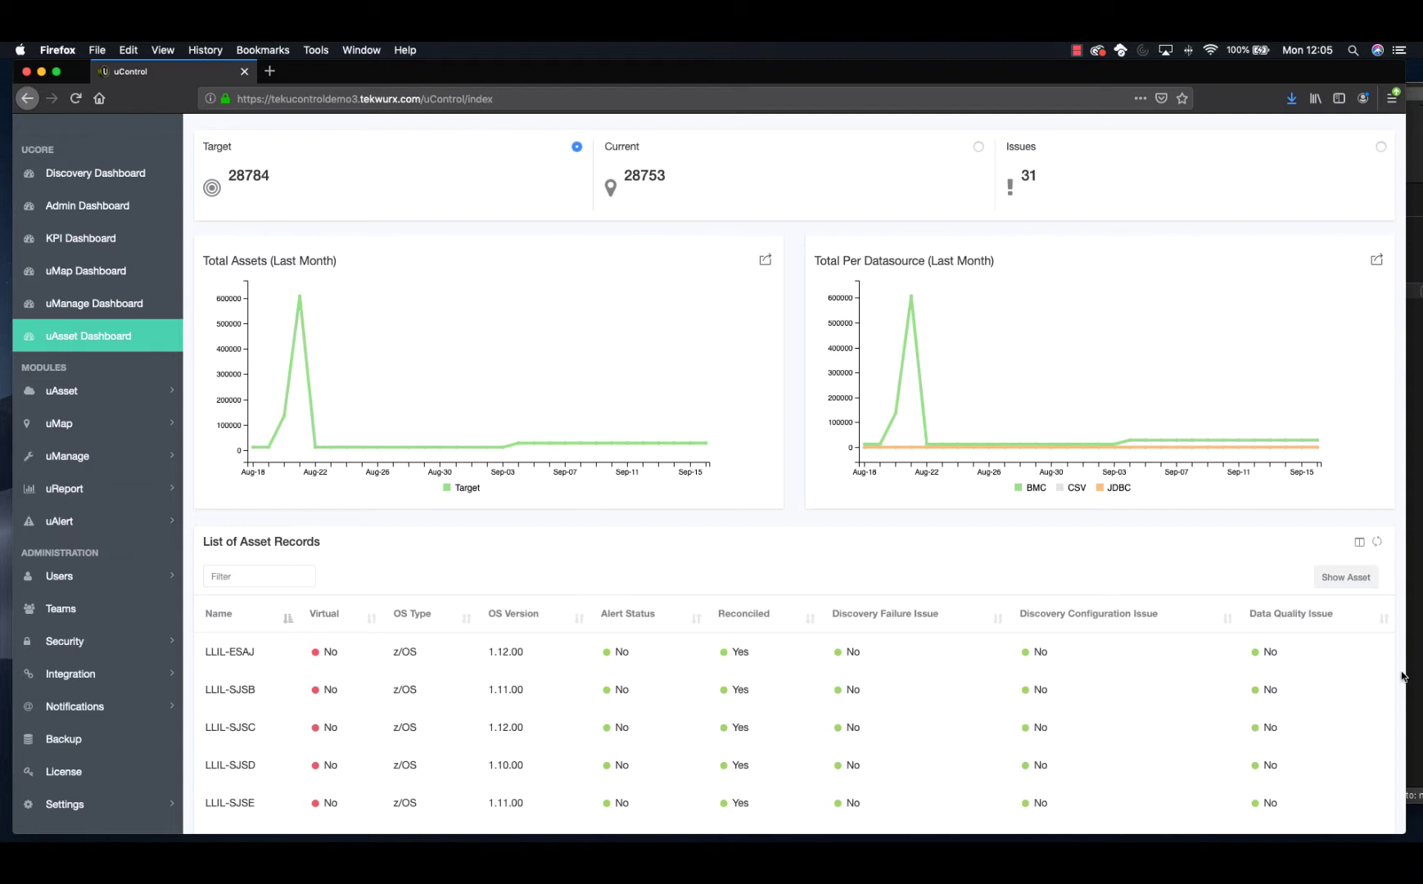
scroll(1090, 696, down, 5)
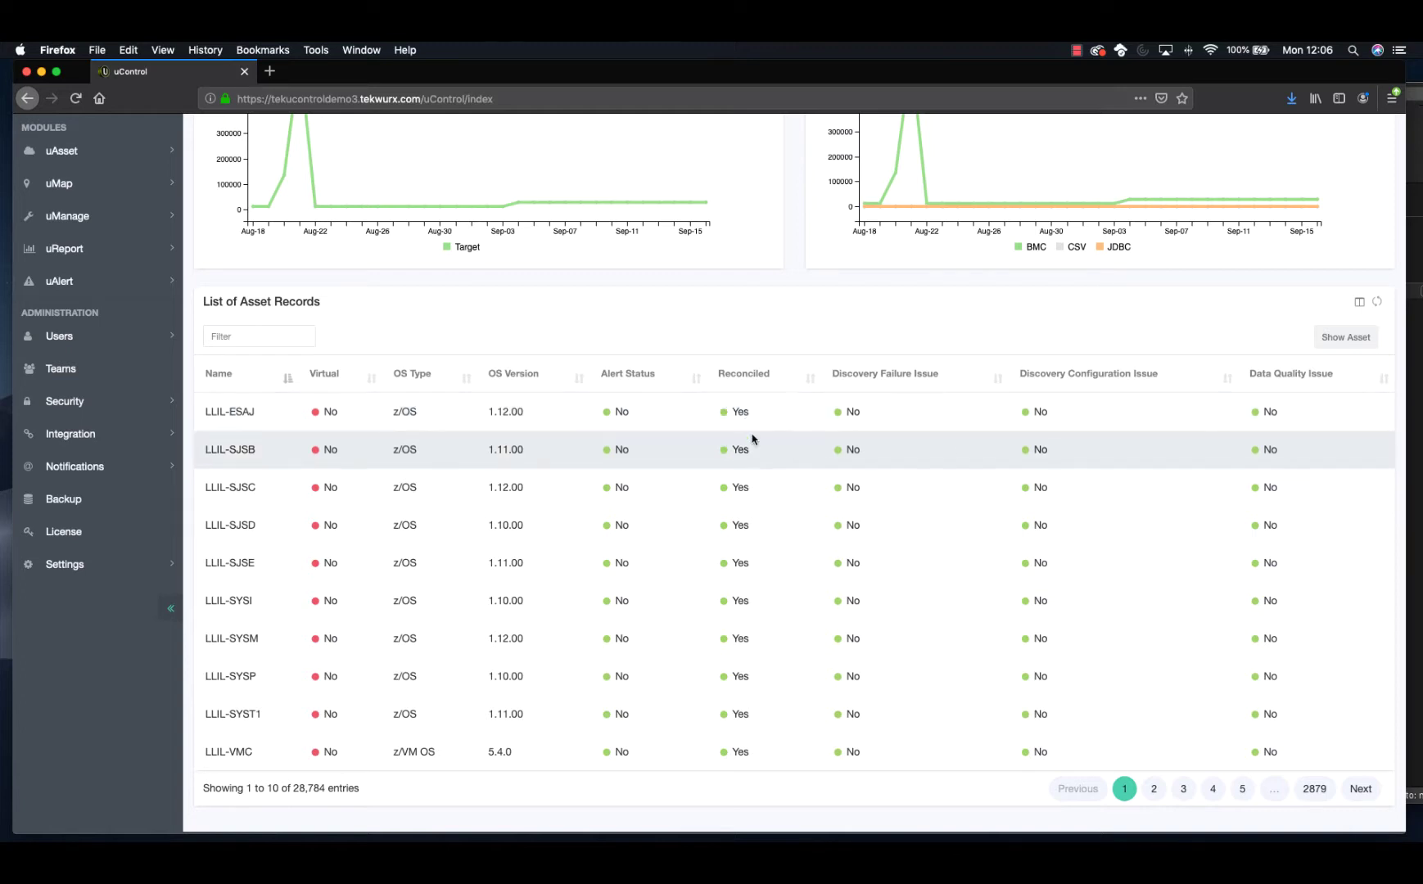
Show the asset record information for LLIL-SYSM and view its Asset Info fields
click(750, 635)
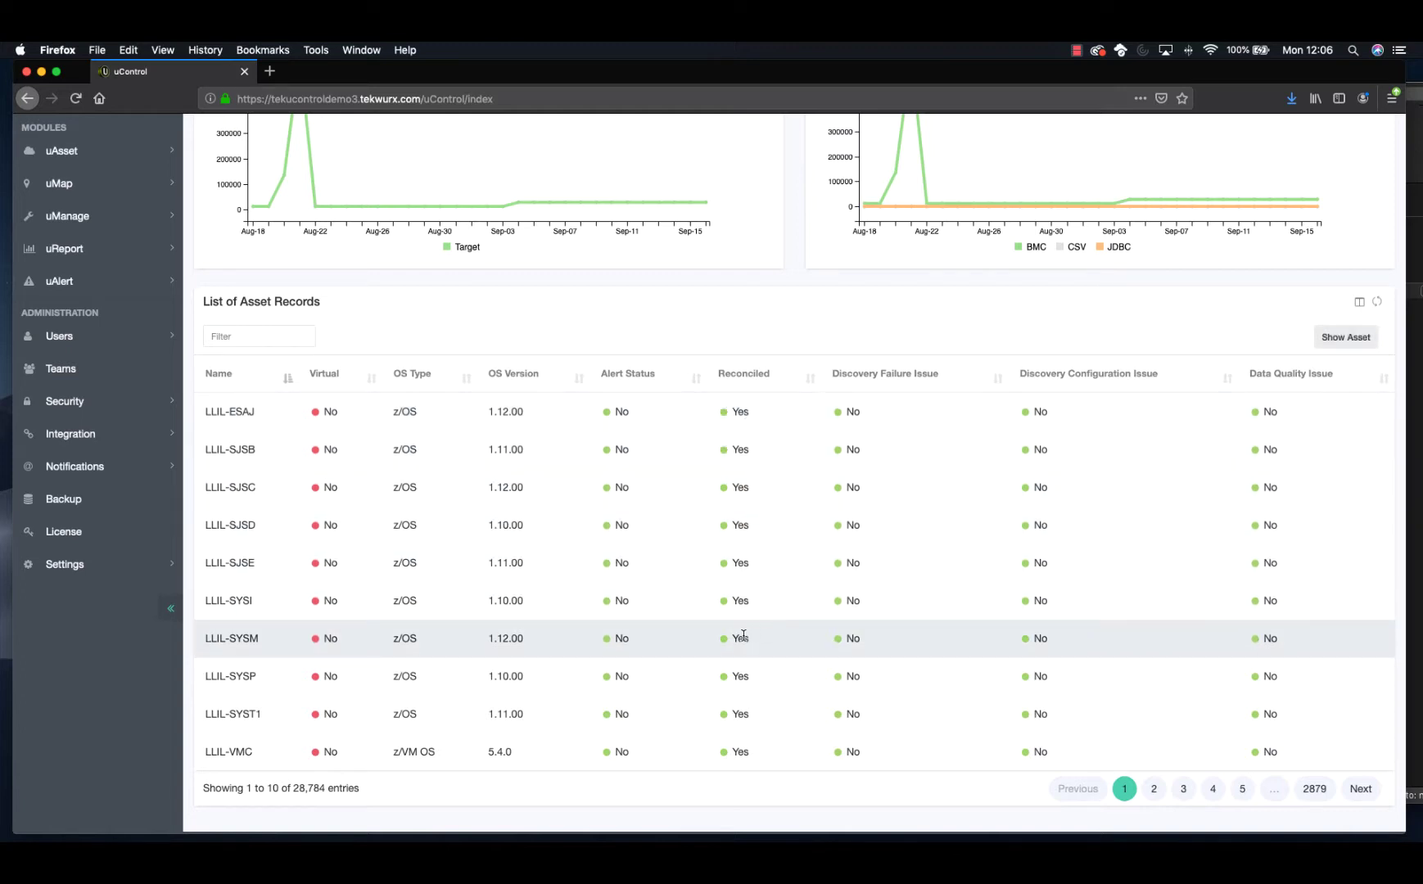
click(1346, 338)
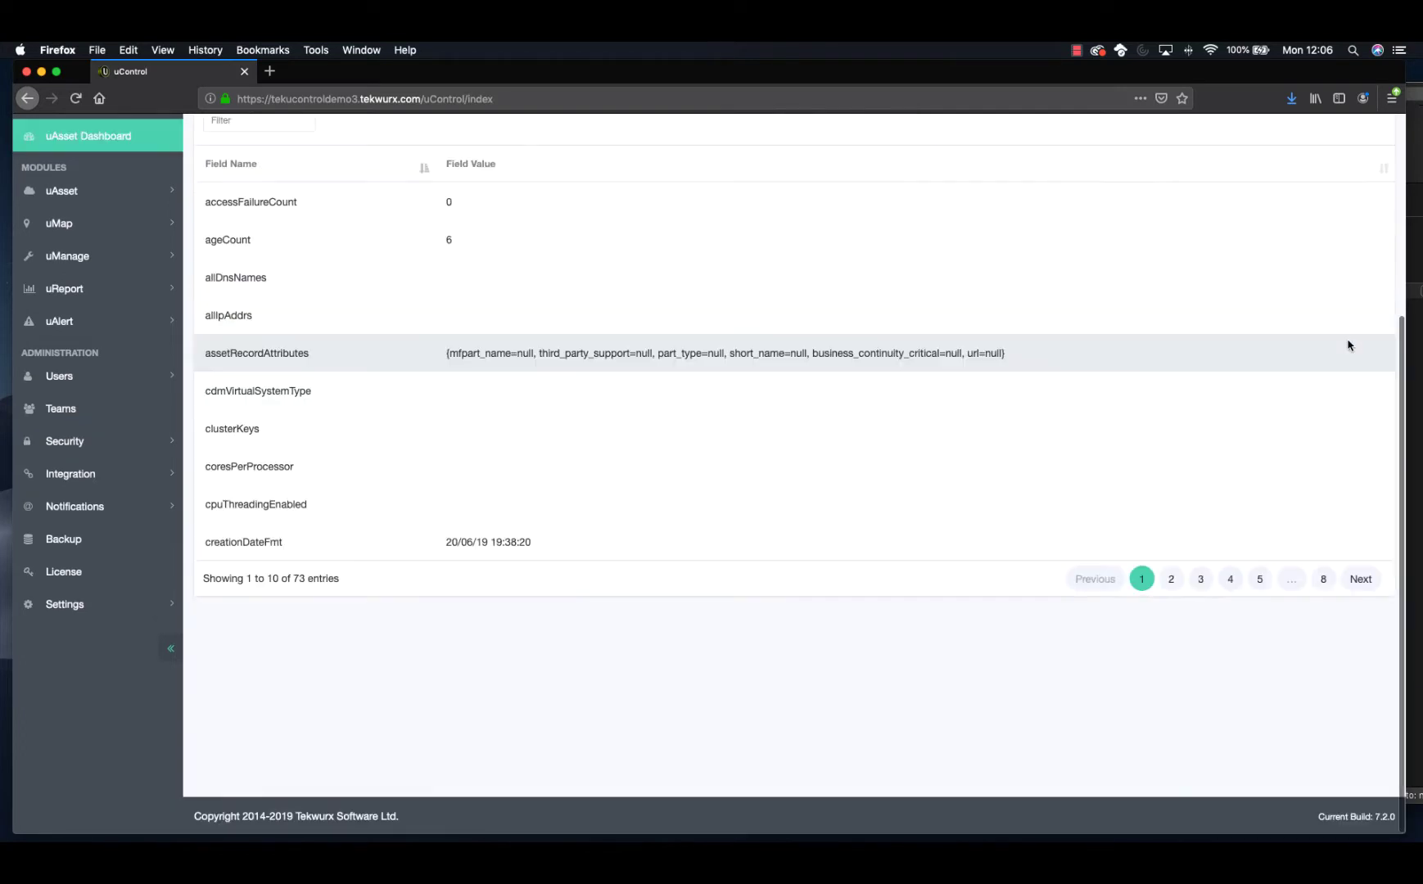
scroll(779, 482, up, 5)
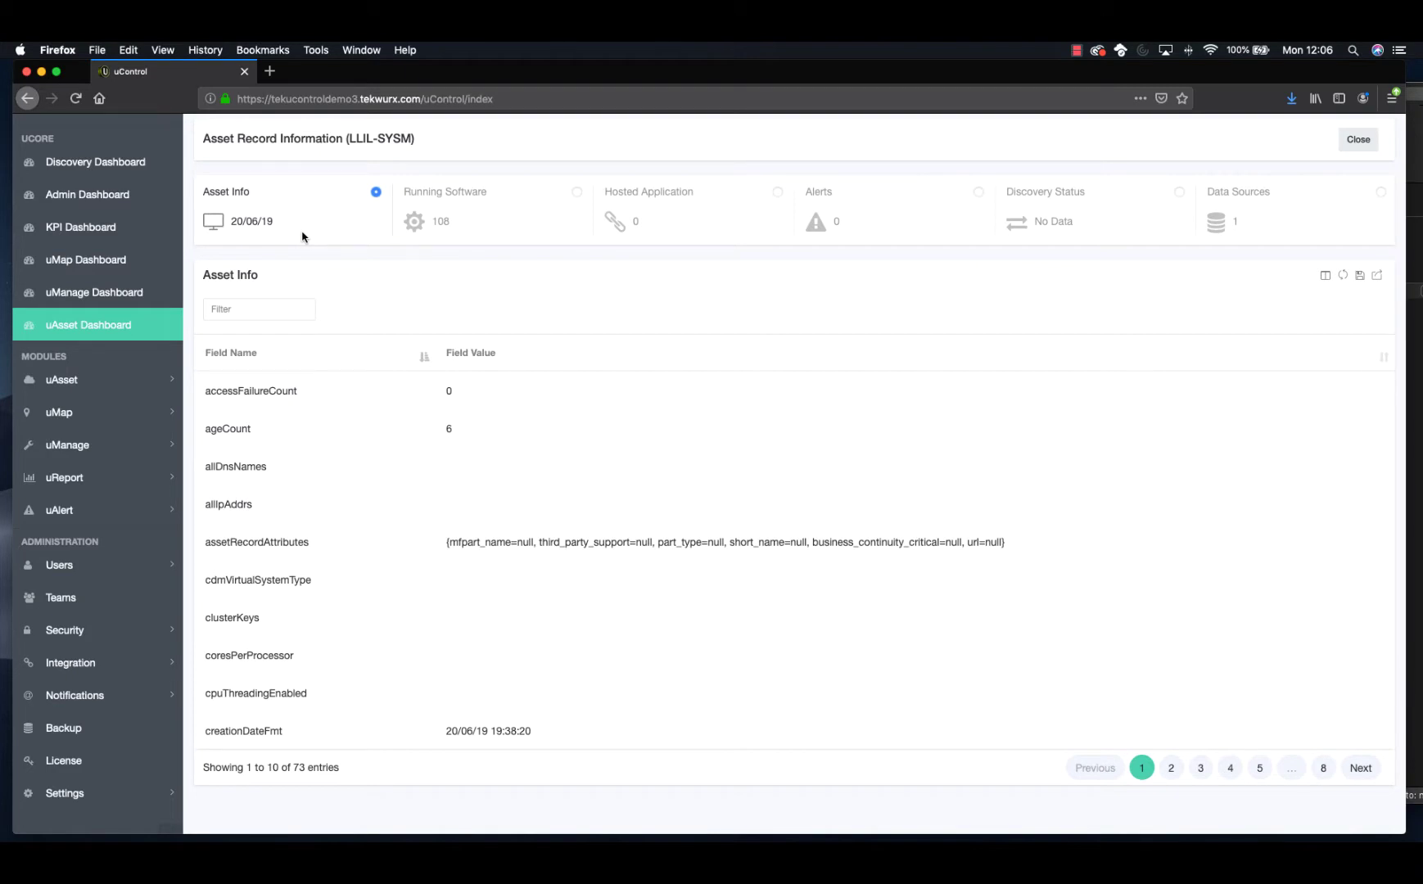
Review LLIL-SYSM's Running Software, Hosted Application, Alerts, Discovery Status and Data Sources, and close the asset record
click(577, 192)
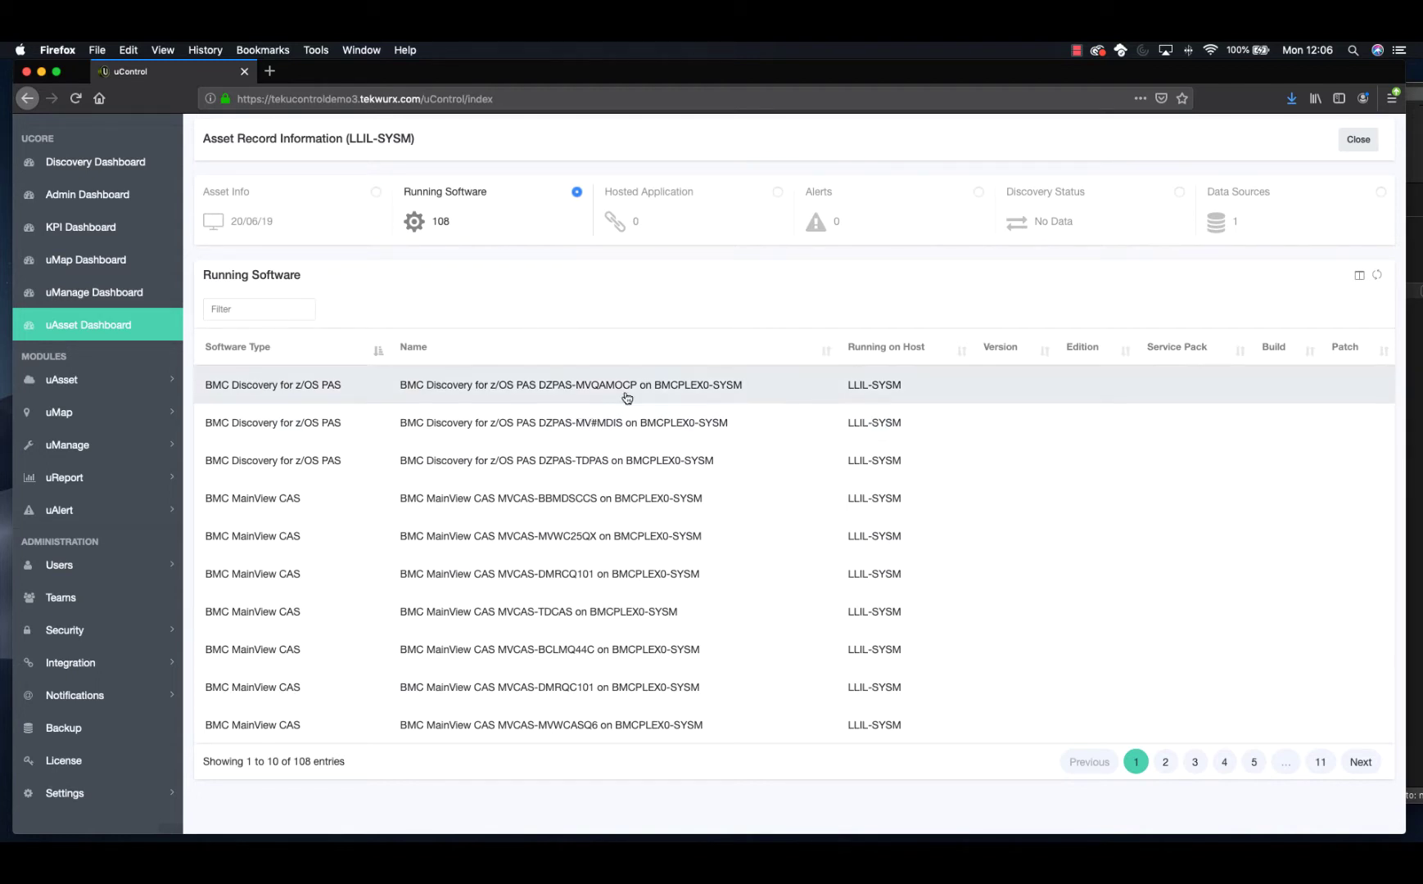
click(778, 191)
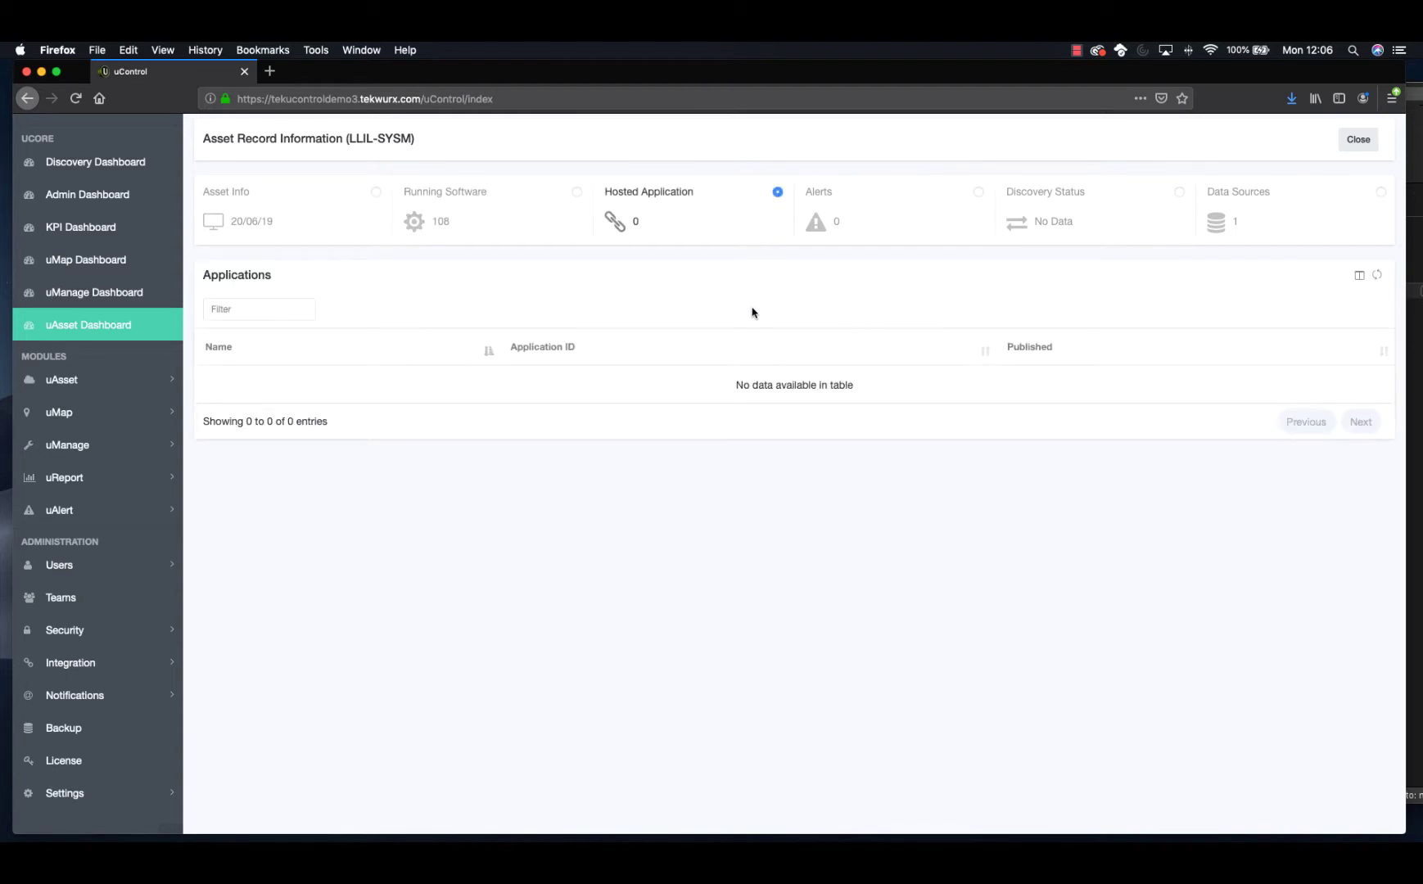
click(978, 194)
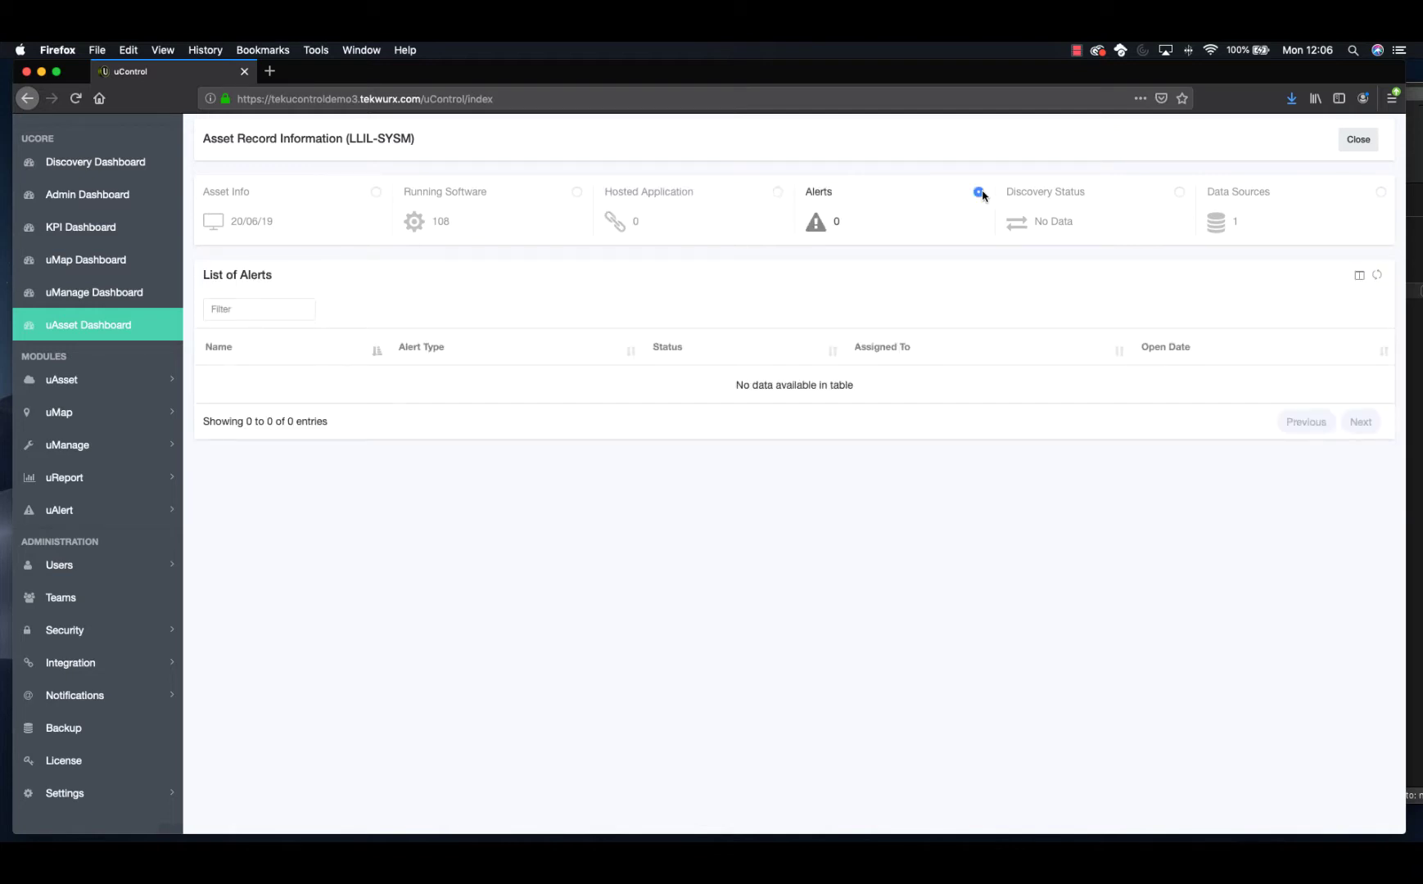
click(1180, 194)
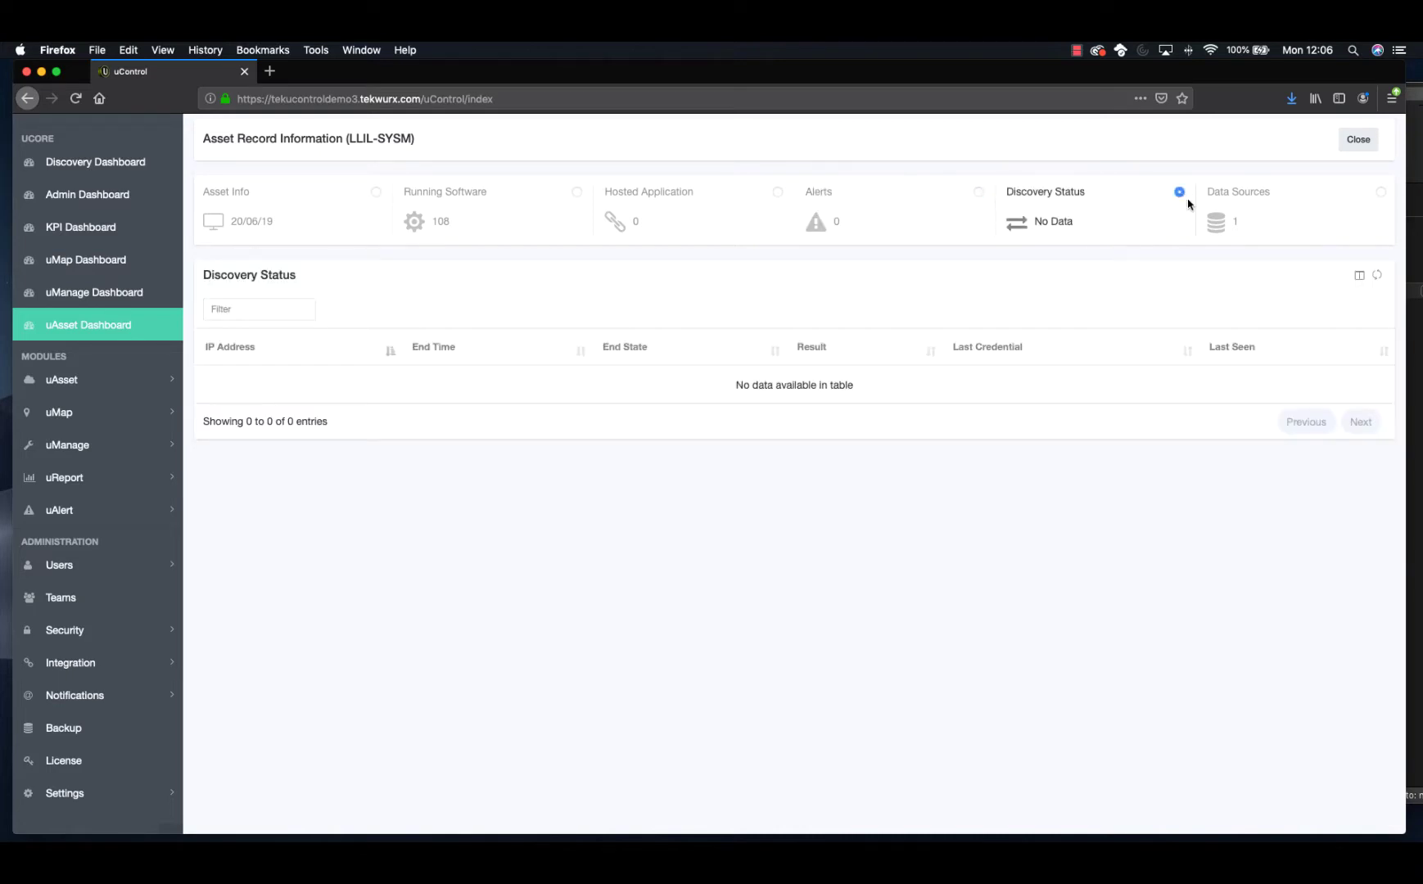
click(1382, 193)
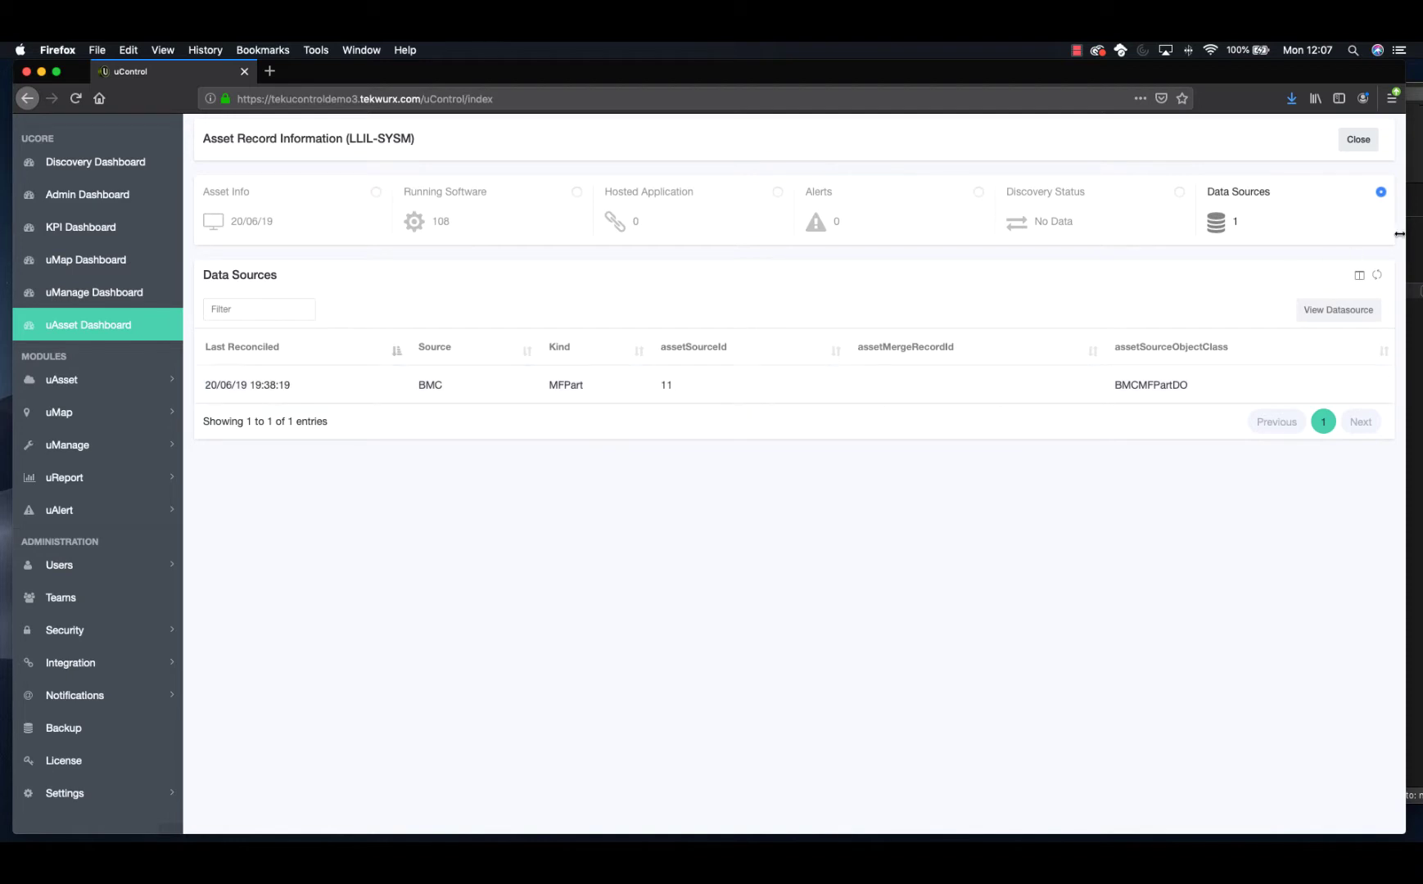
click(1358, 140)
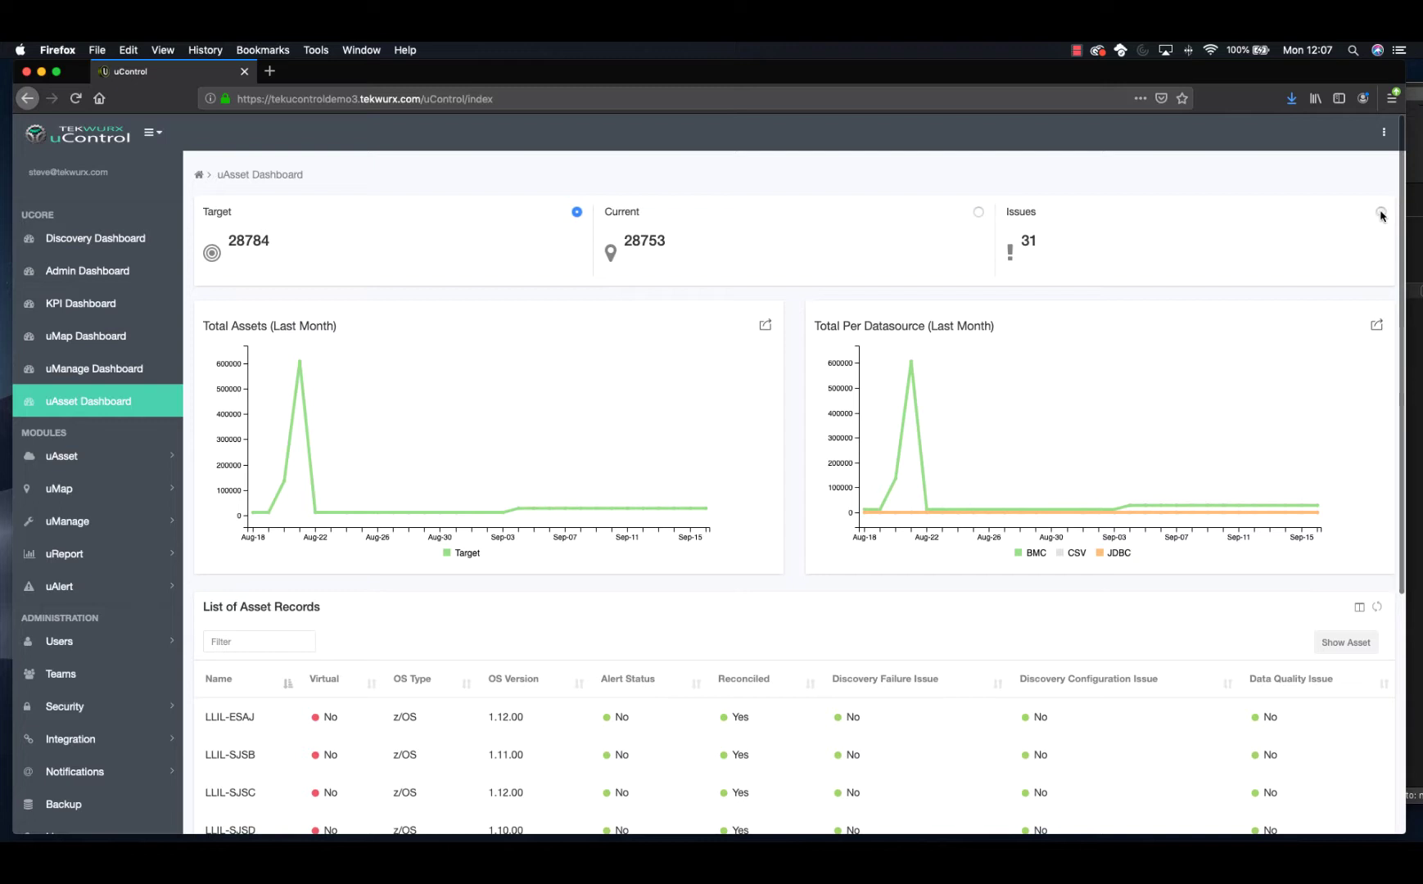
Switch the uAsset Dashboard to Issues and review the issue charts and the asset records with issues
click(1381, 213)
scroll(1251, 407, down, 1)
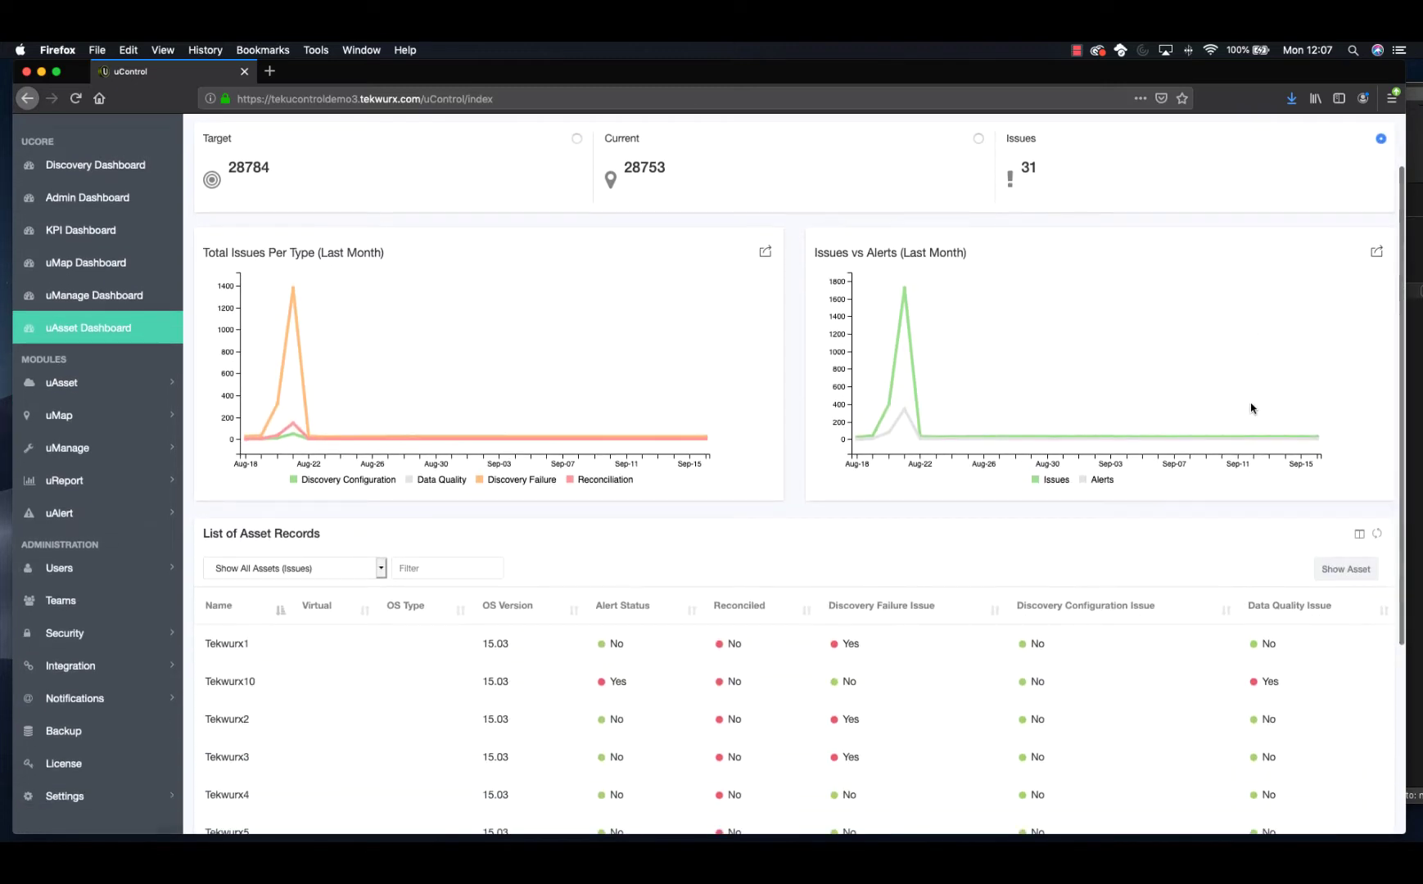
scroll(525, 573, down, 1)
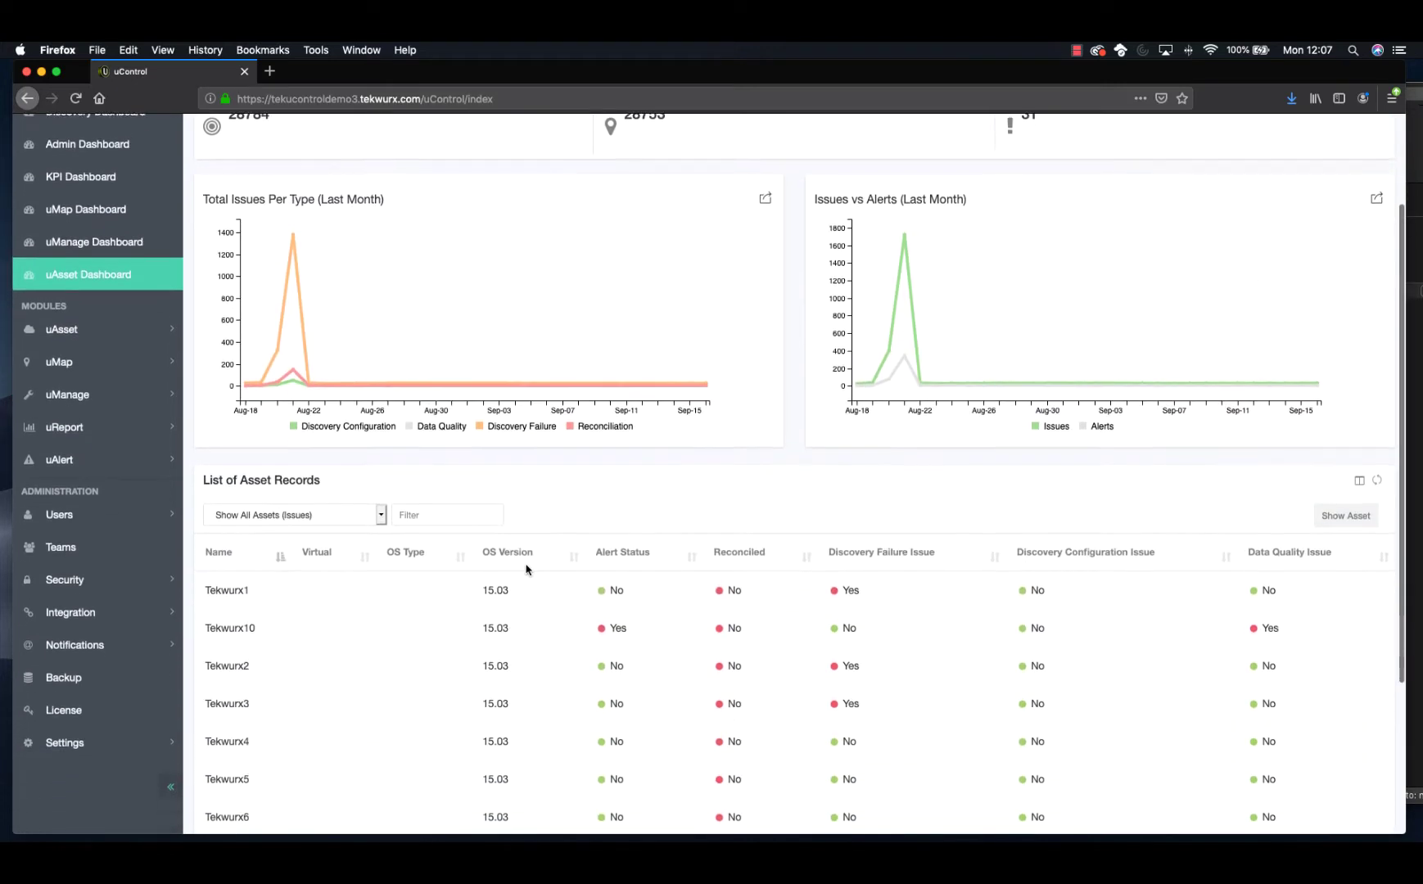
scroll(526, 568, down, 1)
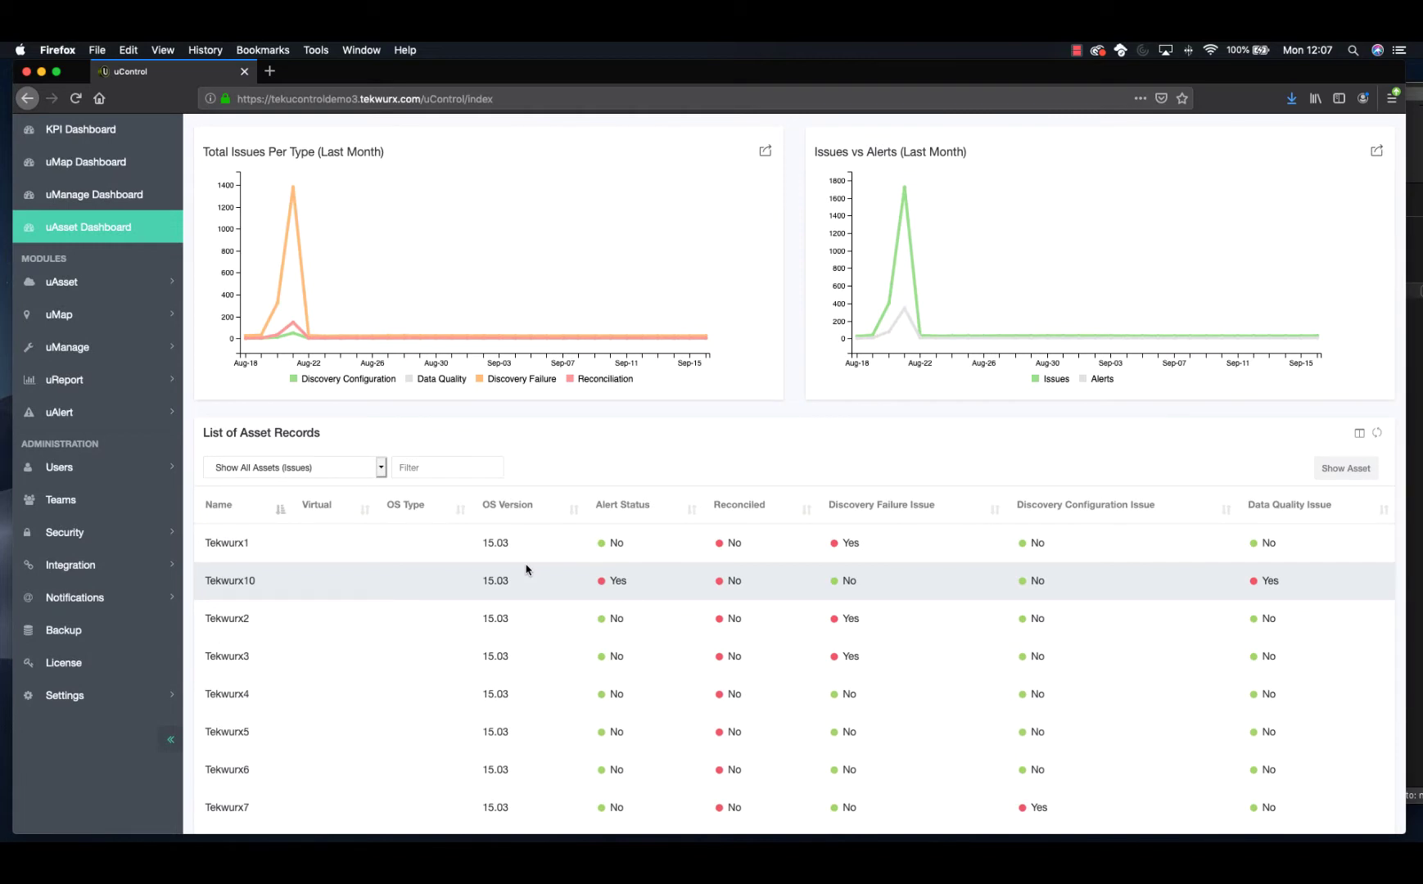
scroll(794, 642, down, 1)
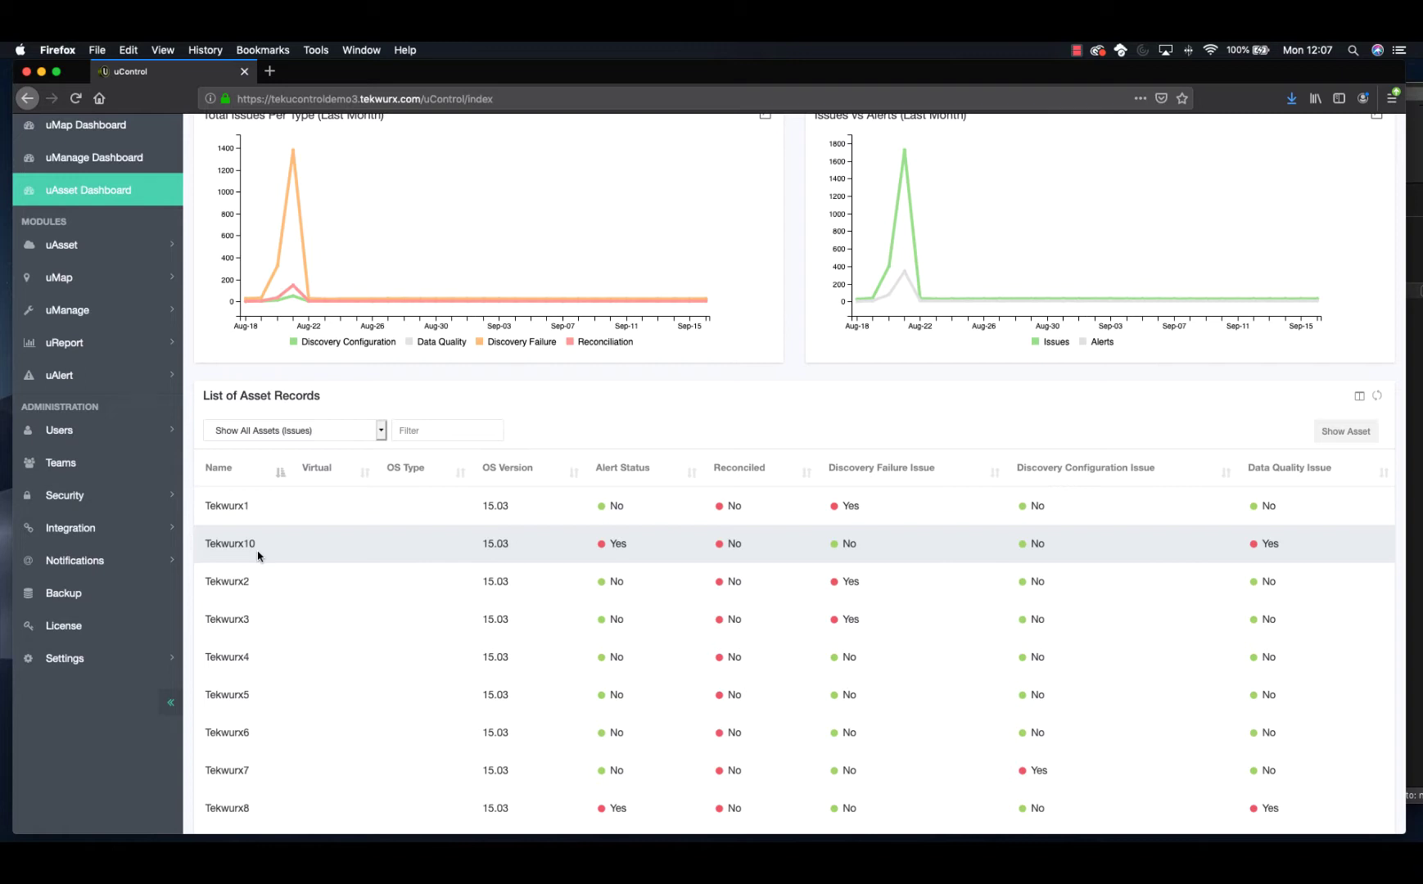
Show the Tekwurx10 asset record, check its Data Sources, Discovery Status and Alerts, and close the record
click(1348, 431)
scroll(1267, 514, up, 5)
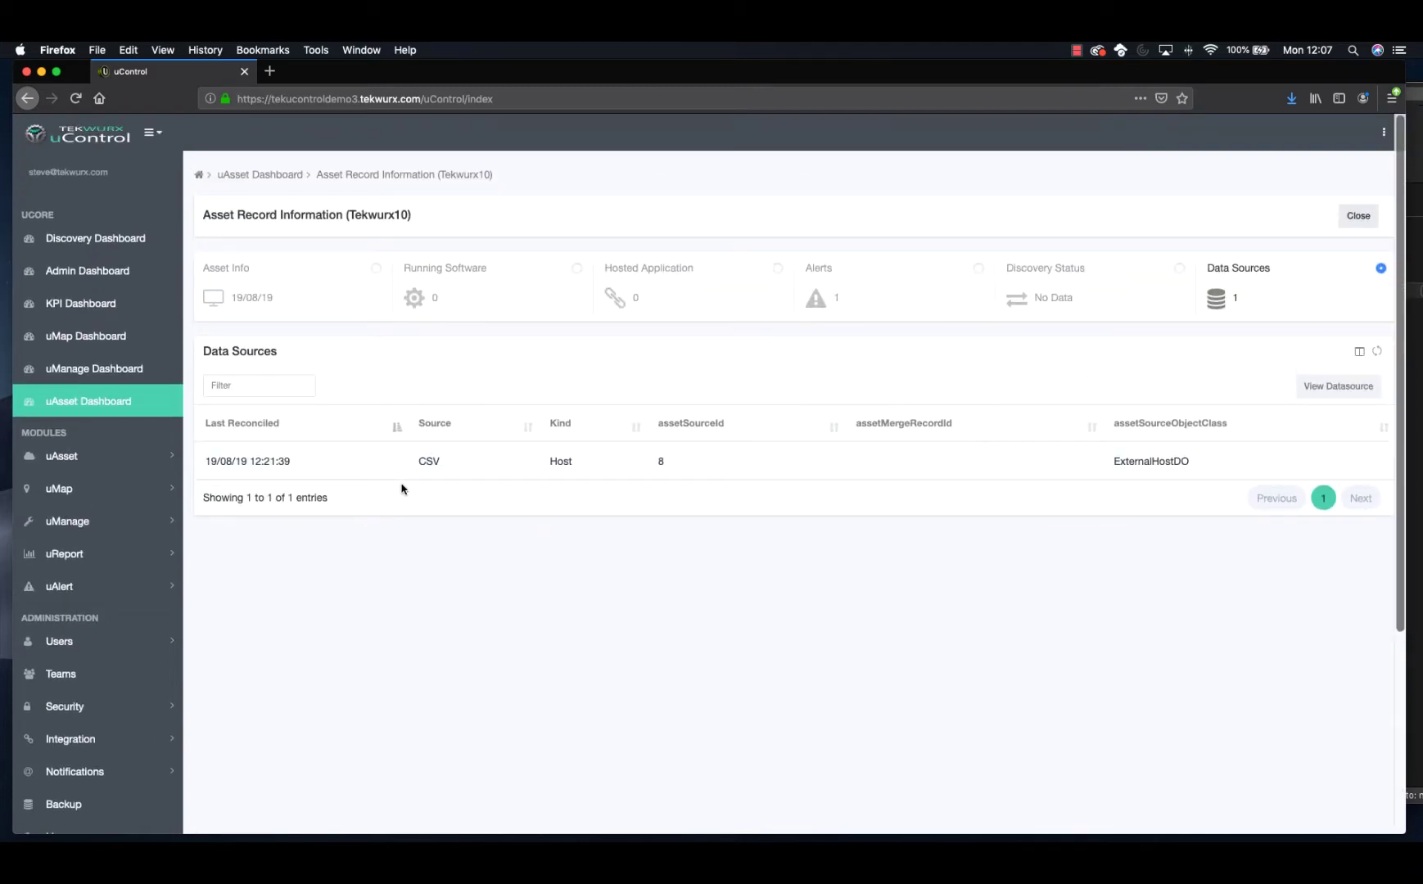
scroll(434, 486, down, 1)
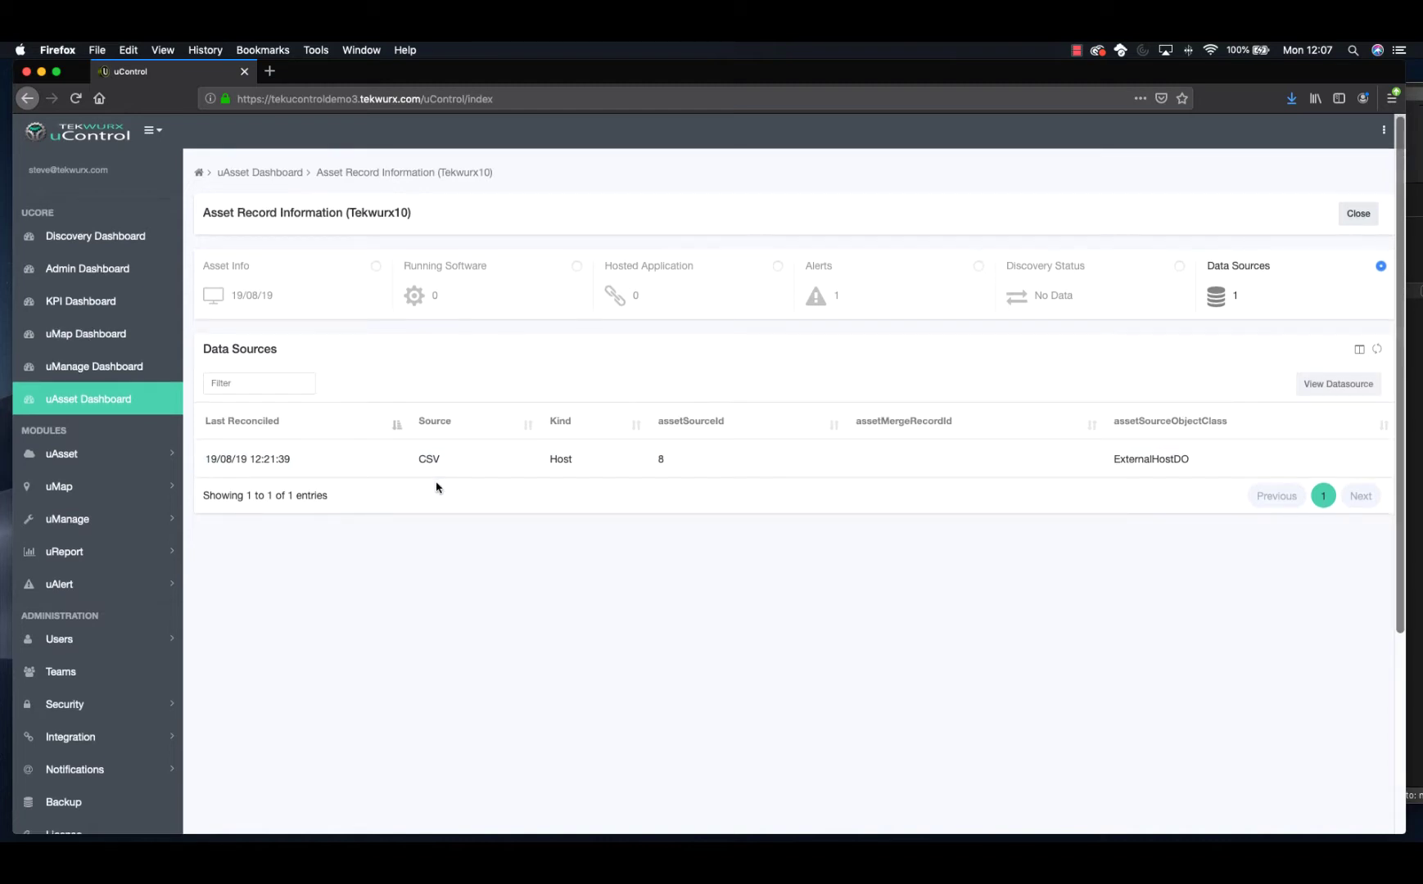
click(1177, 267)
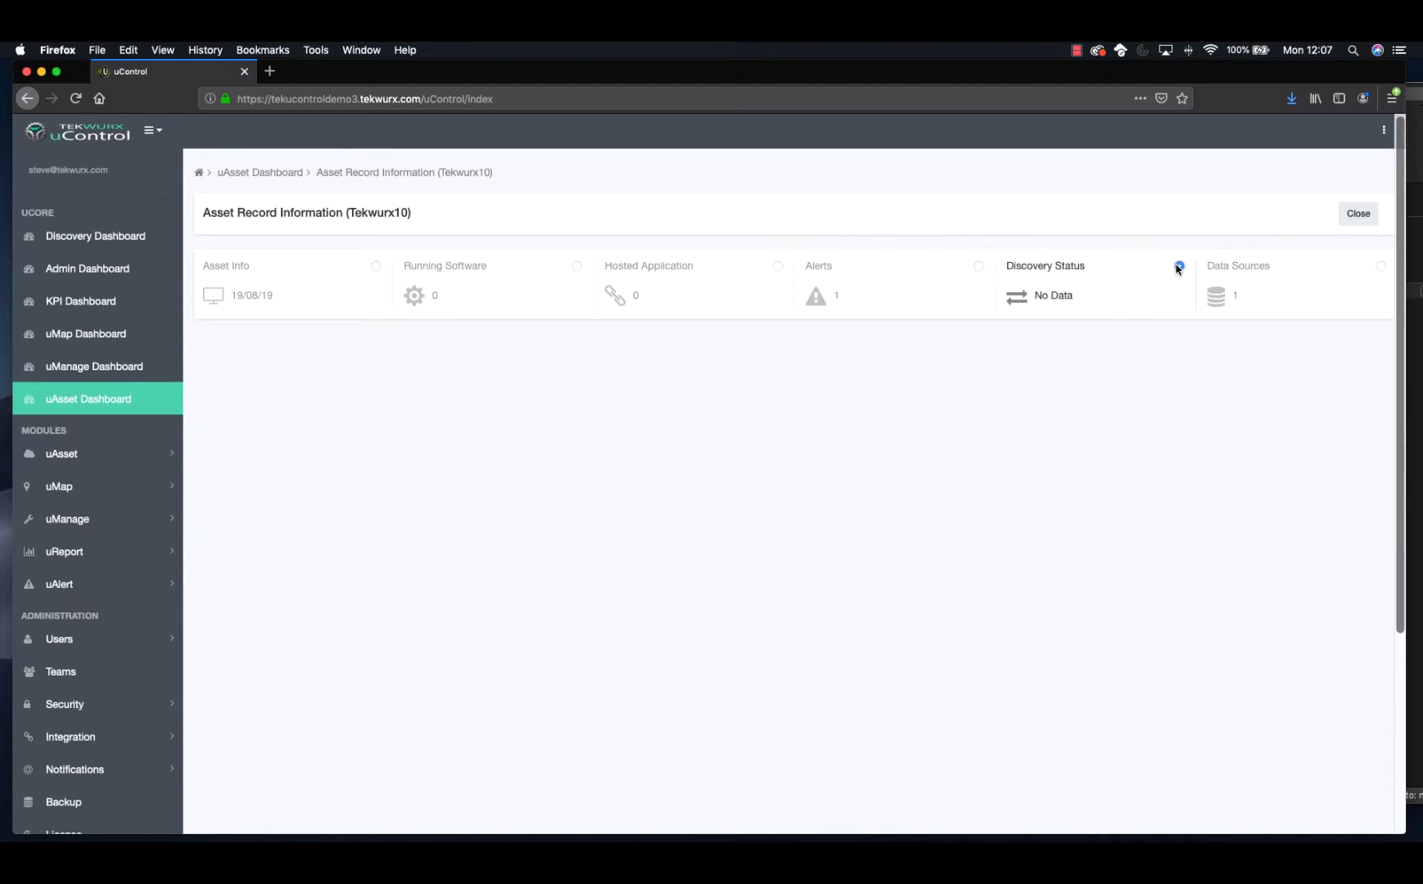
click(1381, 268)
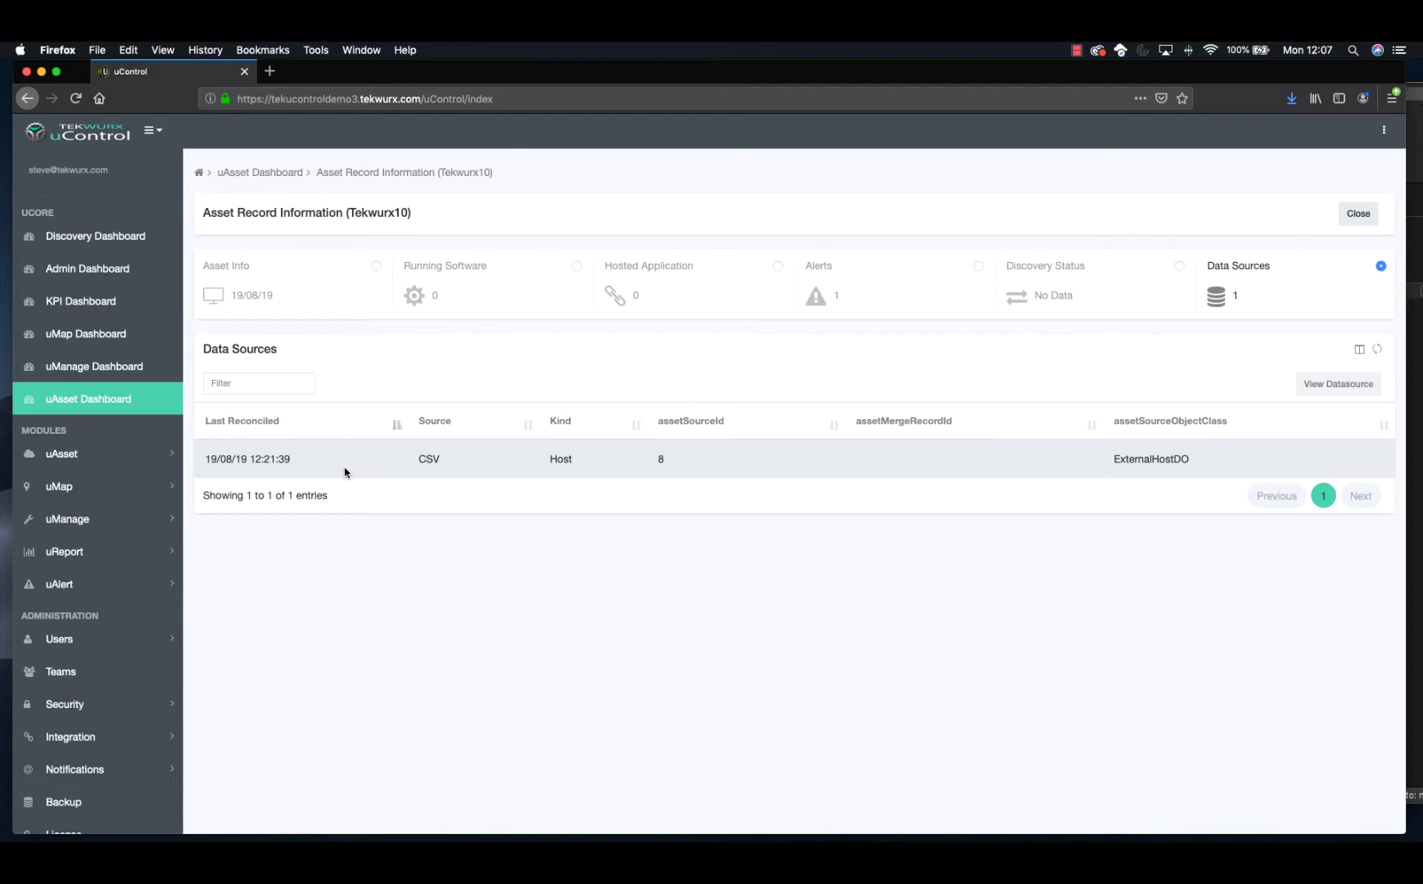
click(976, 268)
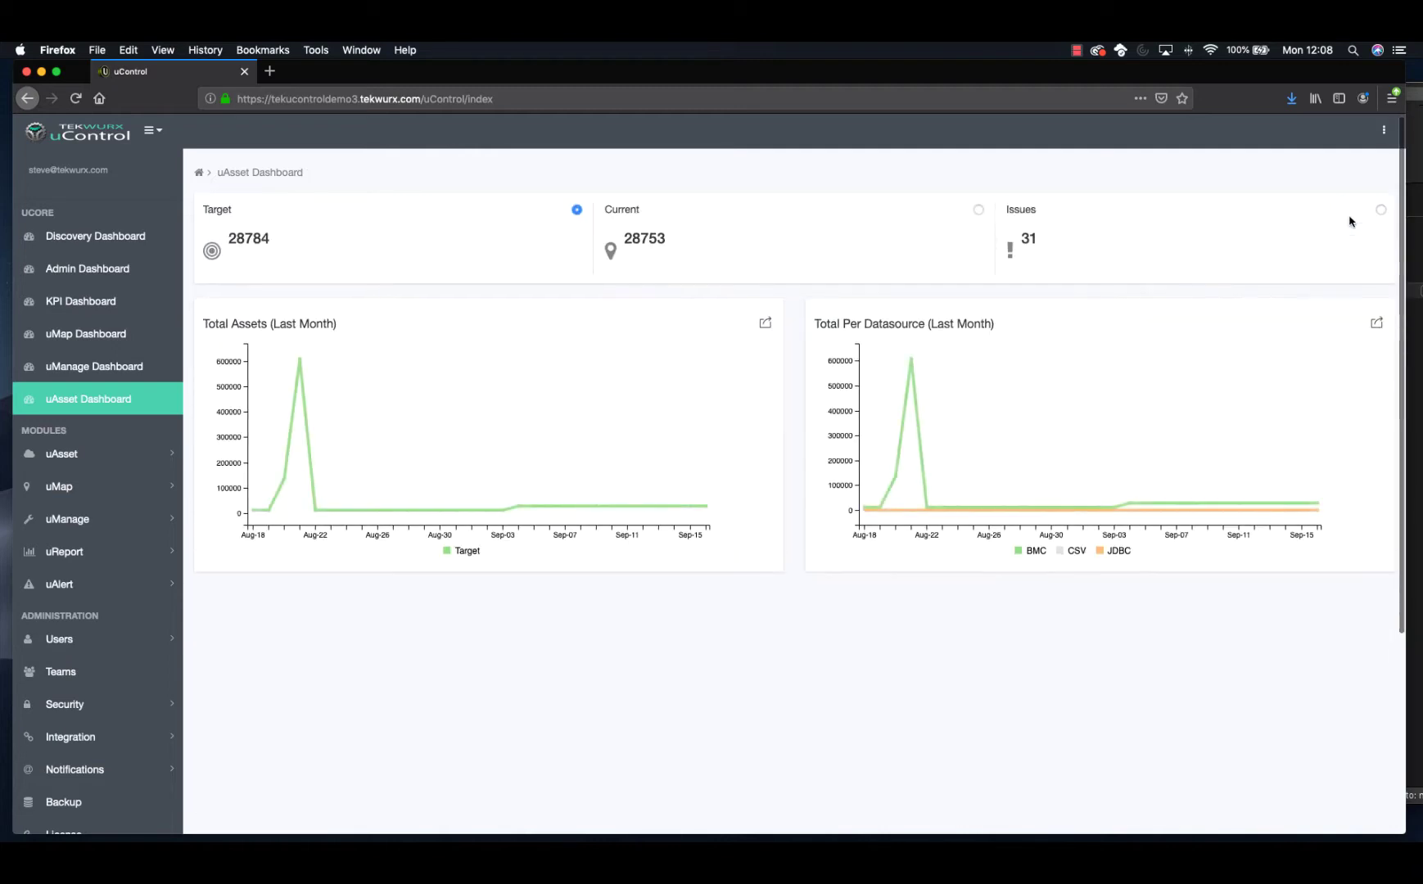
Look over the Target list of asset records and switch the uAsset Dashboard back to the Issues view
scroll(1117, 638, down, 3)
scroll(1117, 641, down, 1)
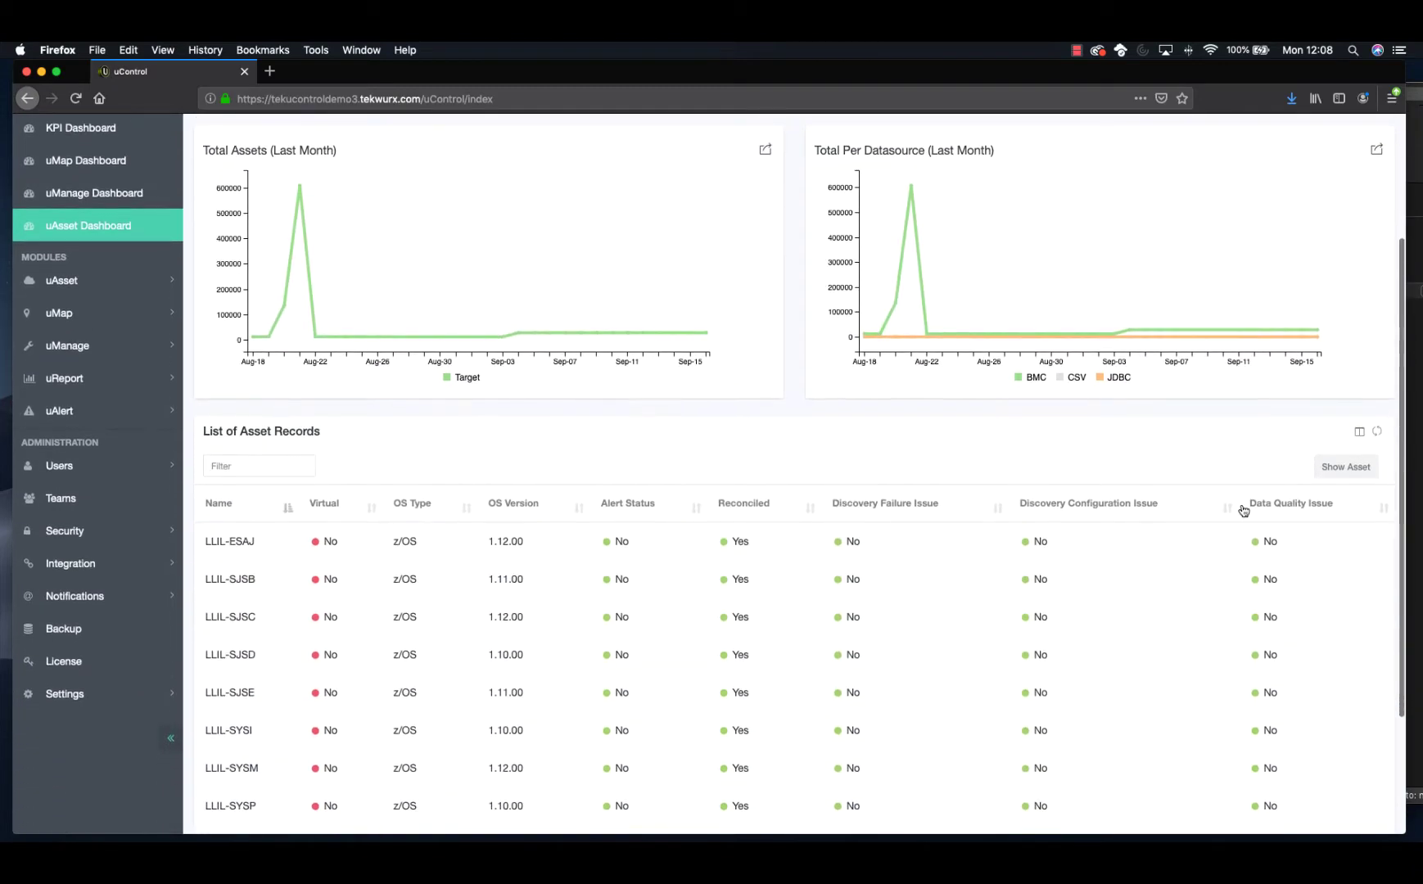
scroll(1242, 508, up, 5)
click(1381, 212)
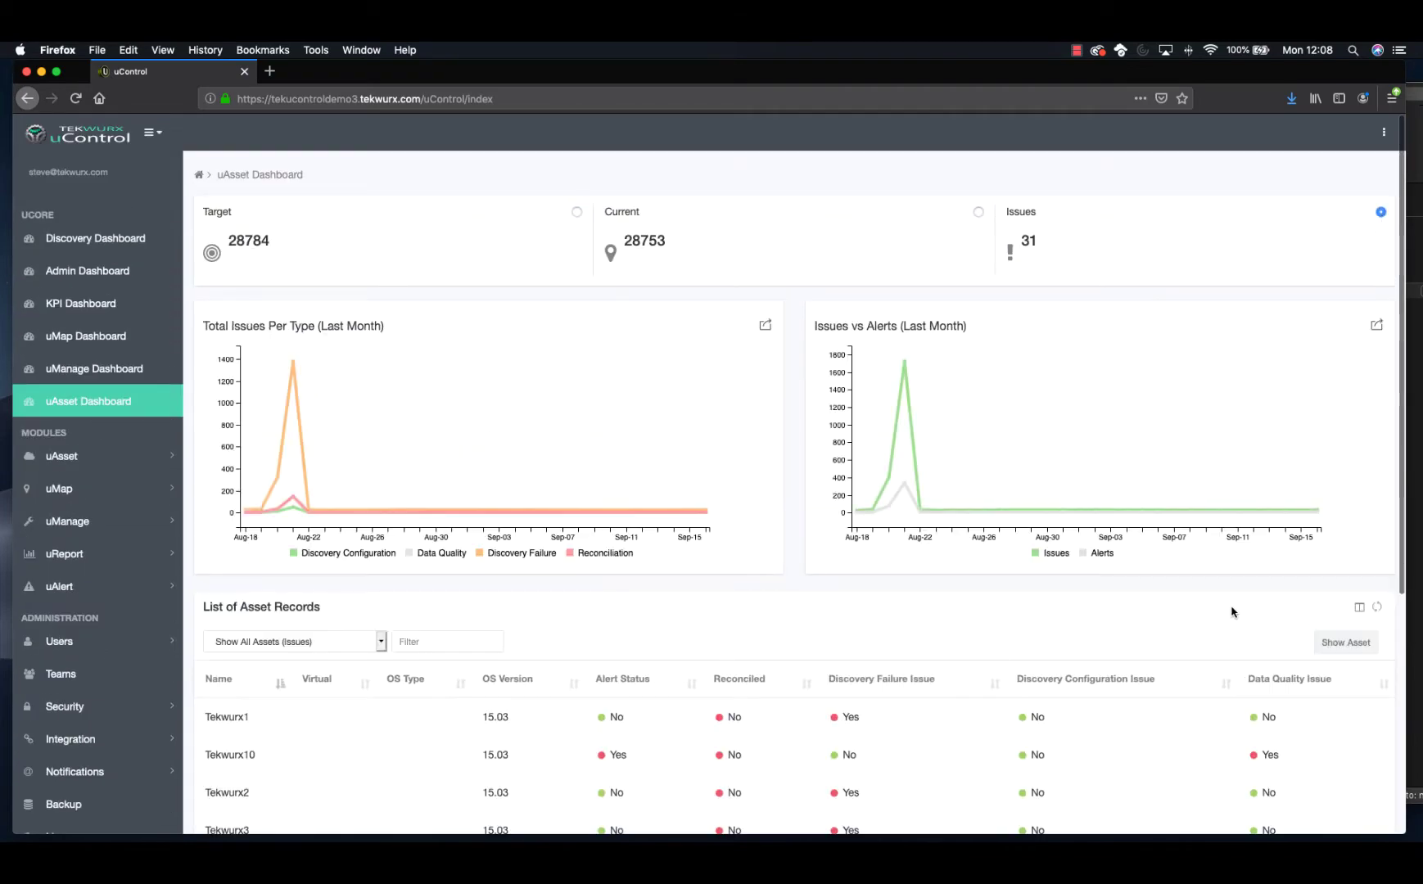
Show the Tekwurx1 asset record from the issues list, check its Alerts and Data Sources, and close the record
scroll(1232, 610, down, 4)
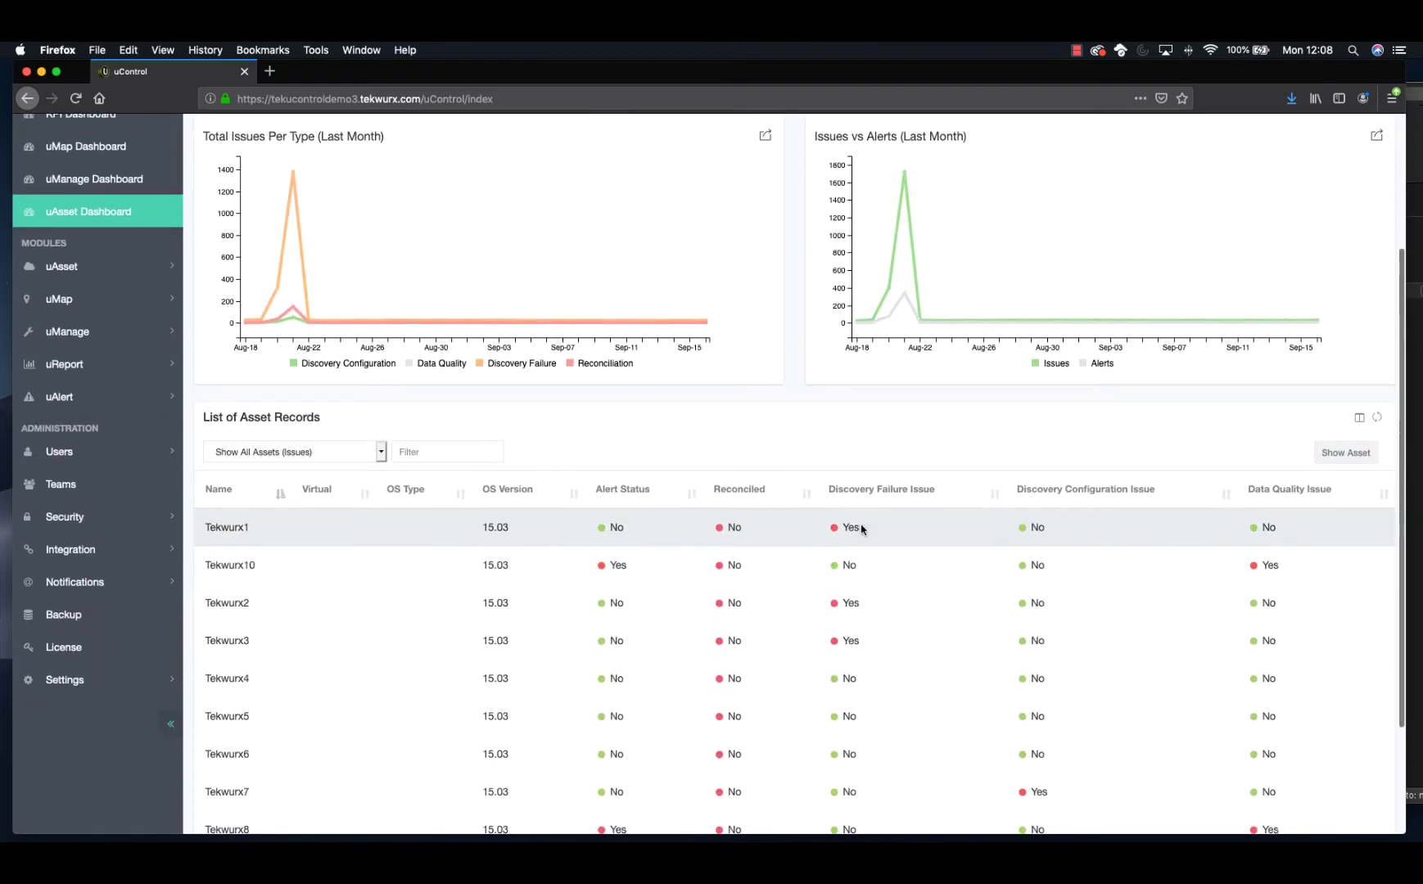
click(364, 542)
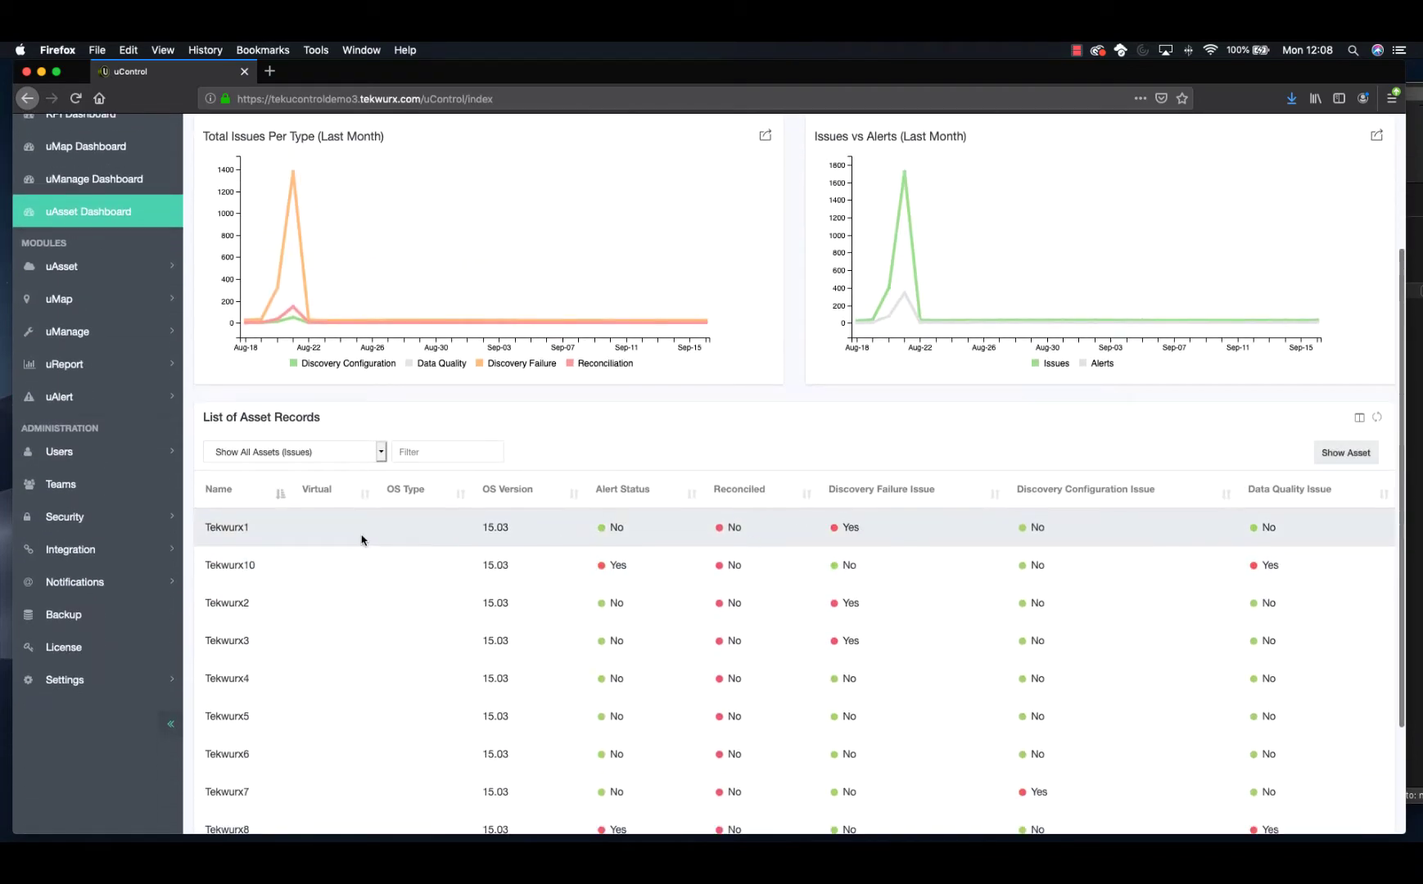
click(1349, 453)
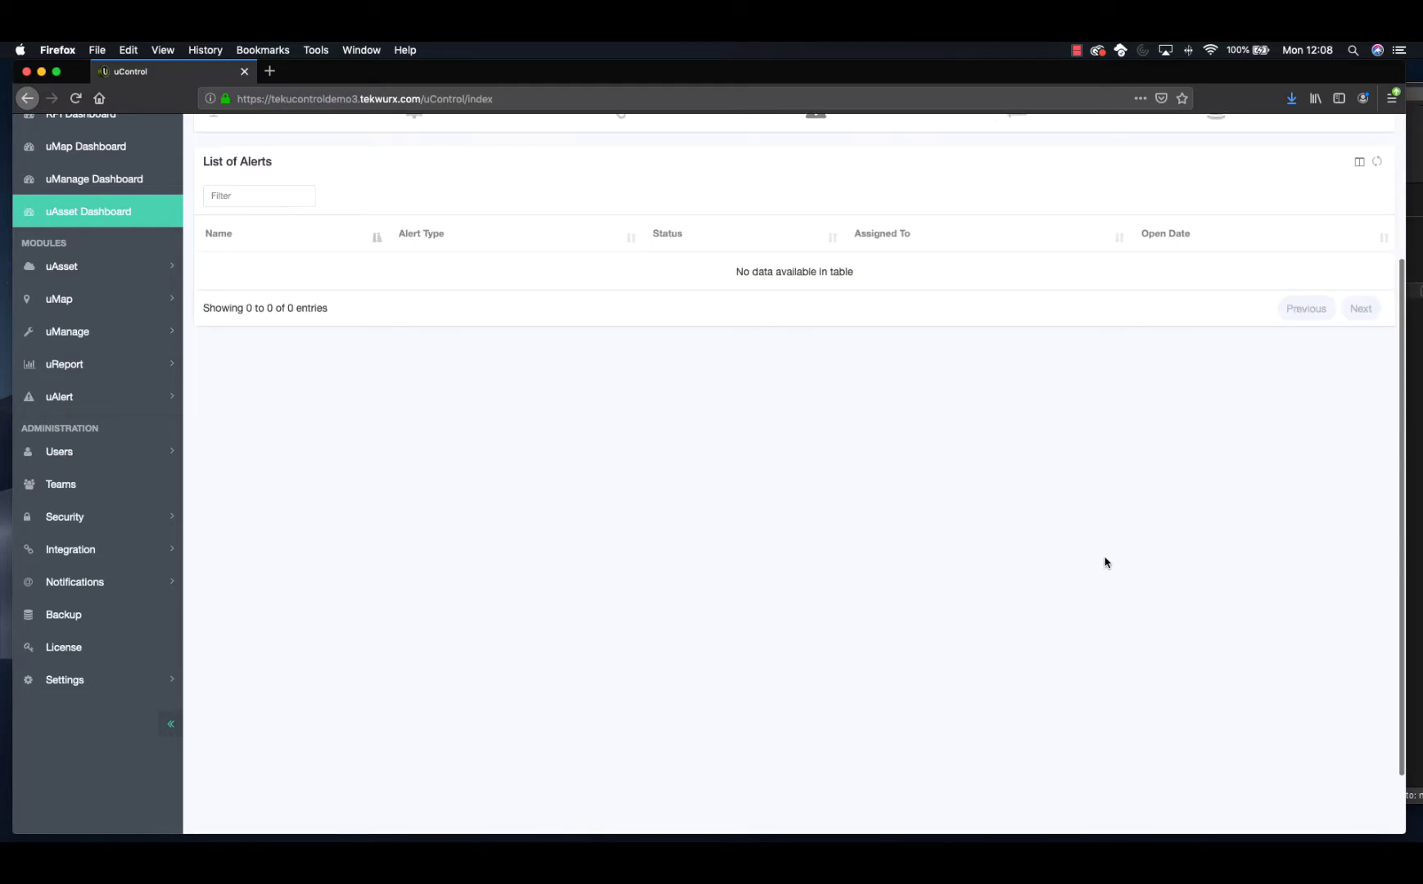
scroll(1099, 563, up, 3)
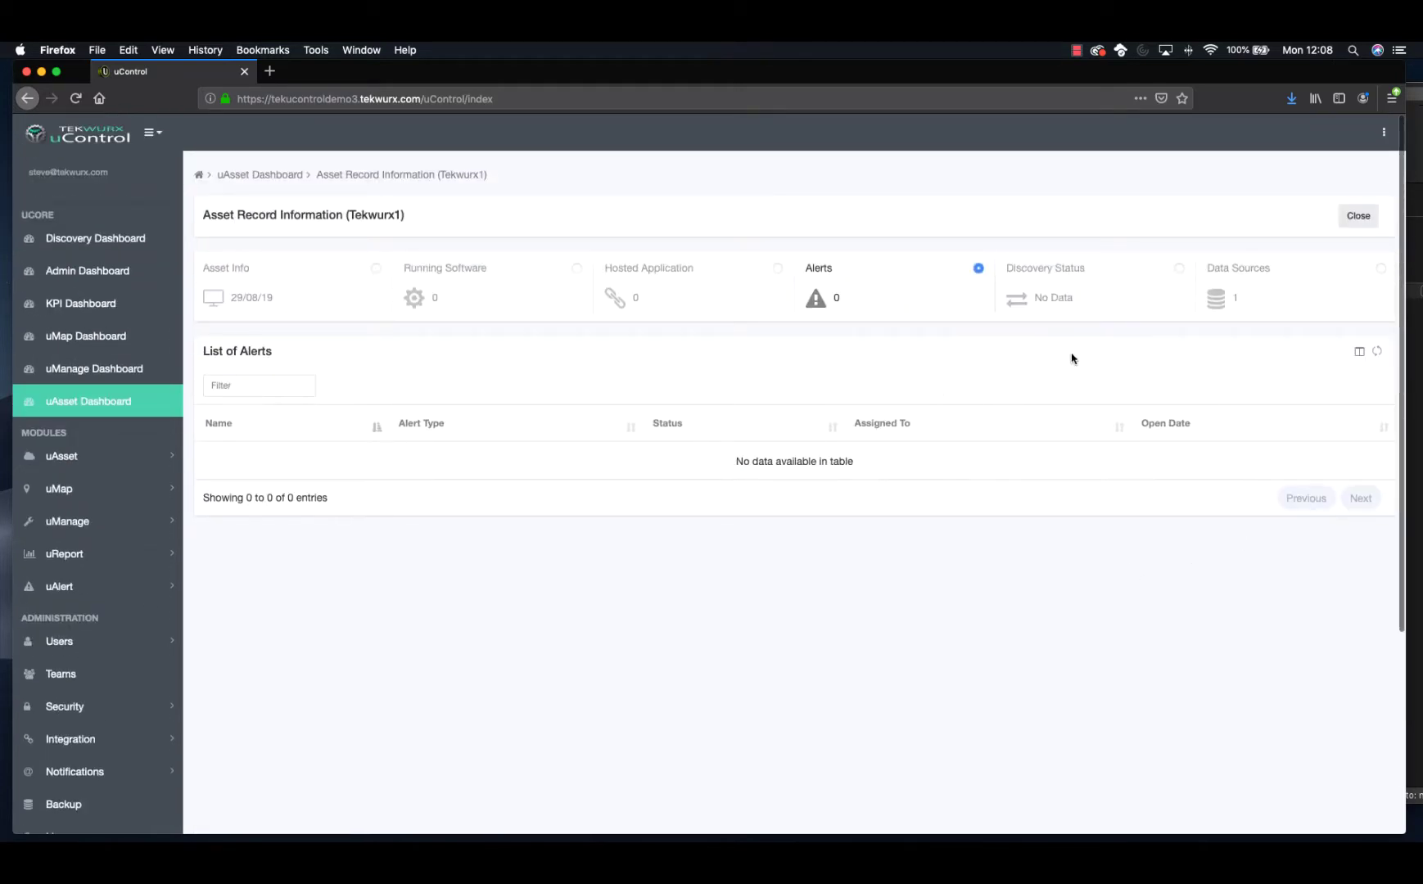
click(1383, 269)
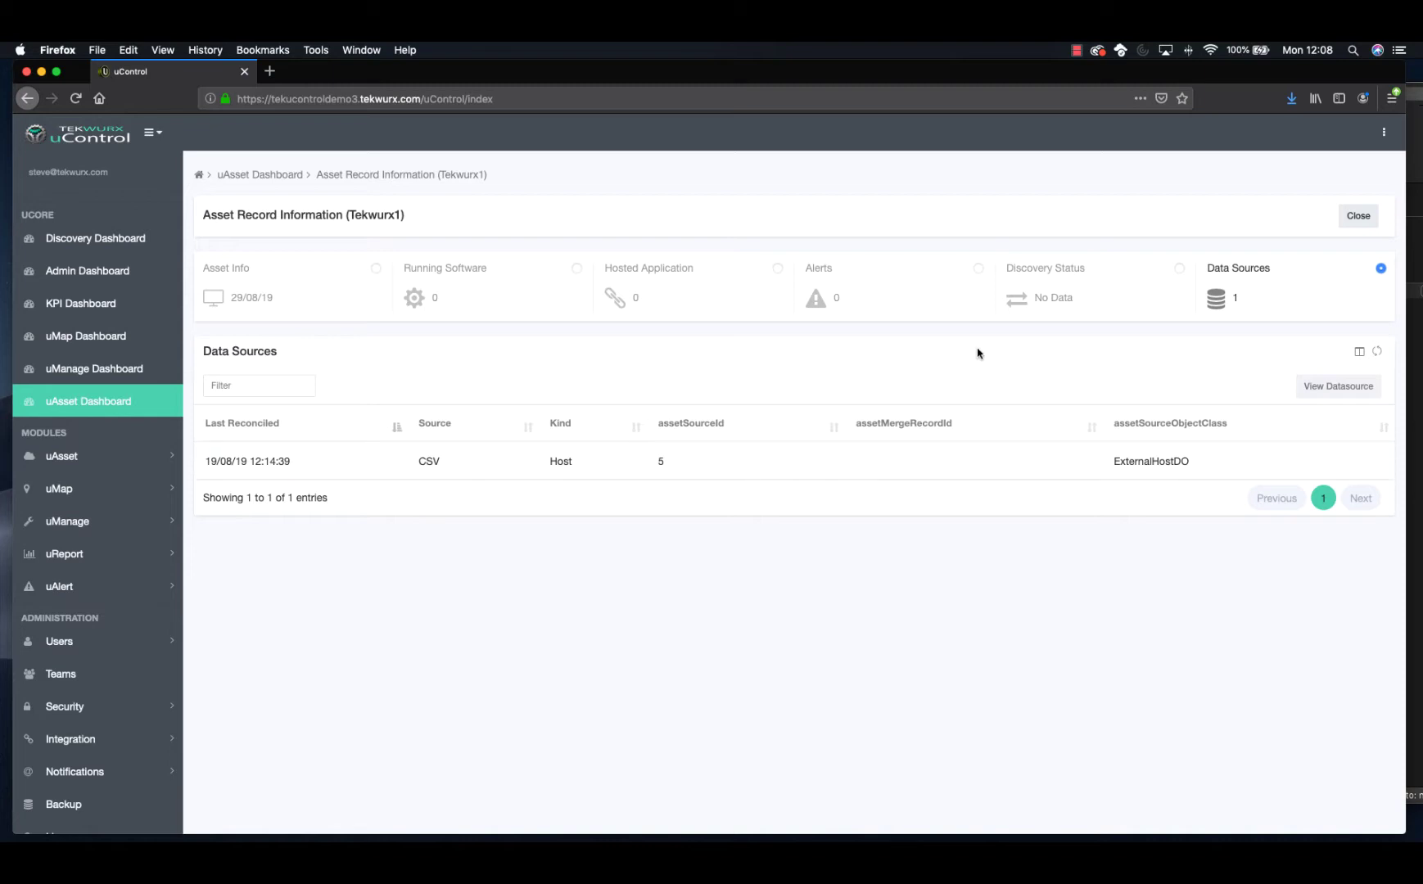
click(1356, 217)
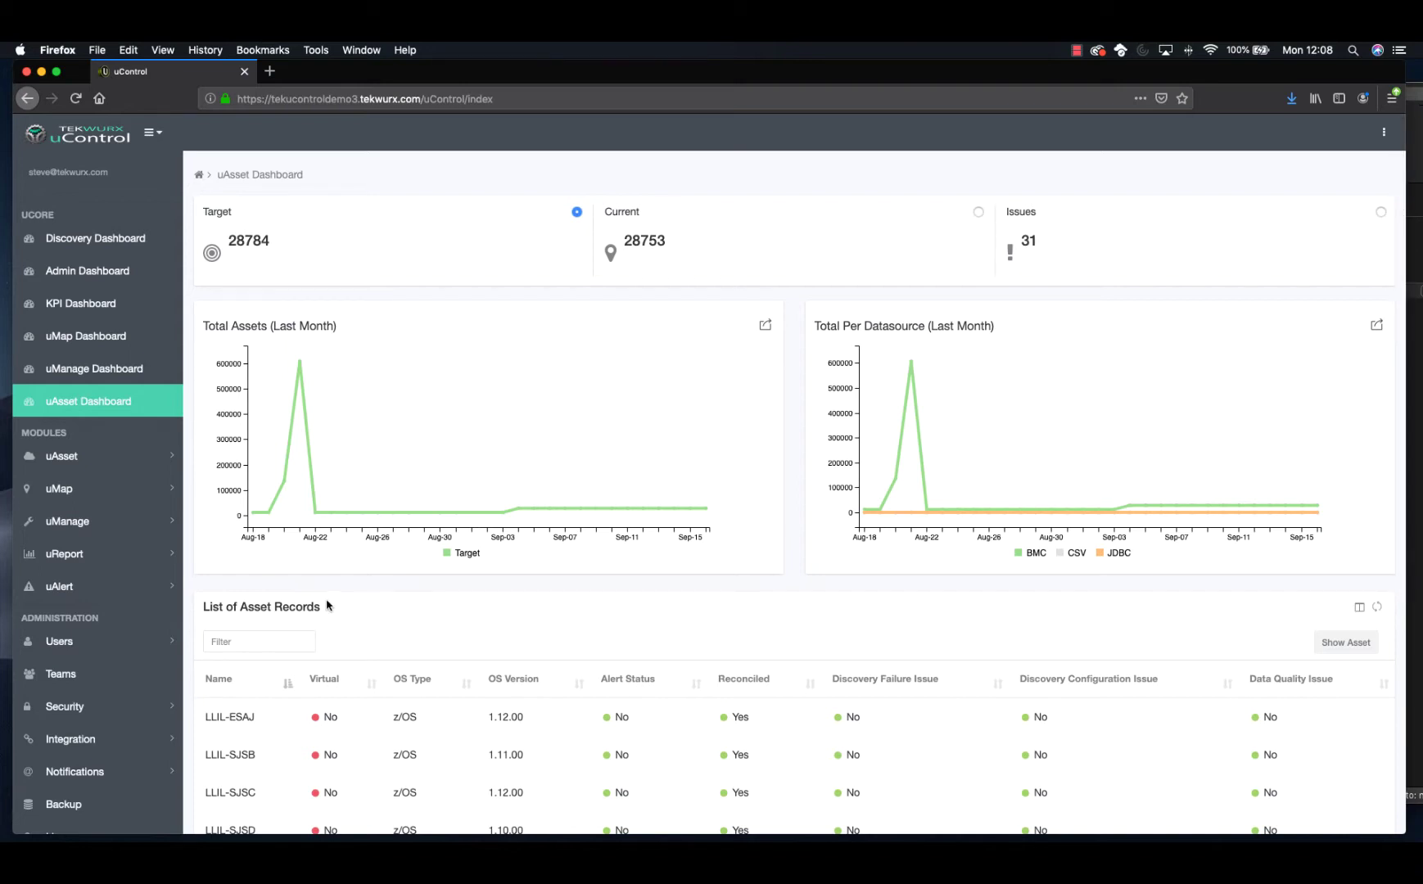
Expand the Integration options under Administration and review the available integration types
scroll(225, 574, down, 2)
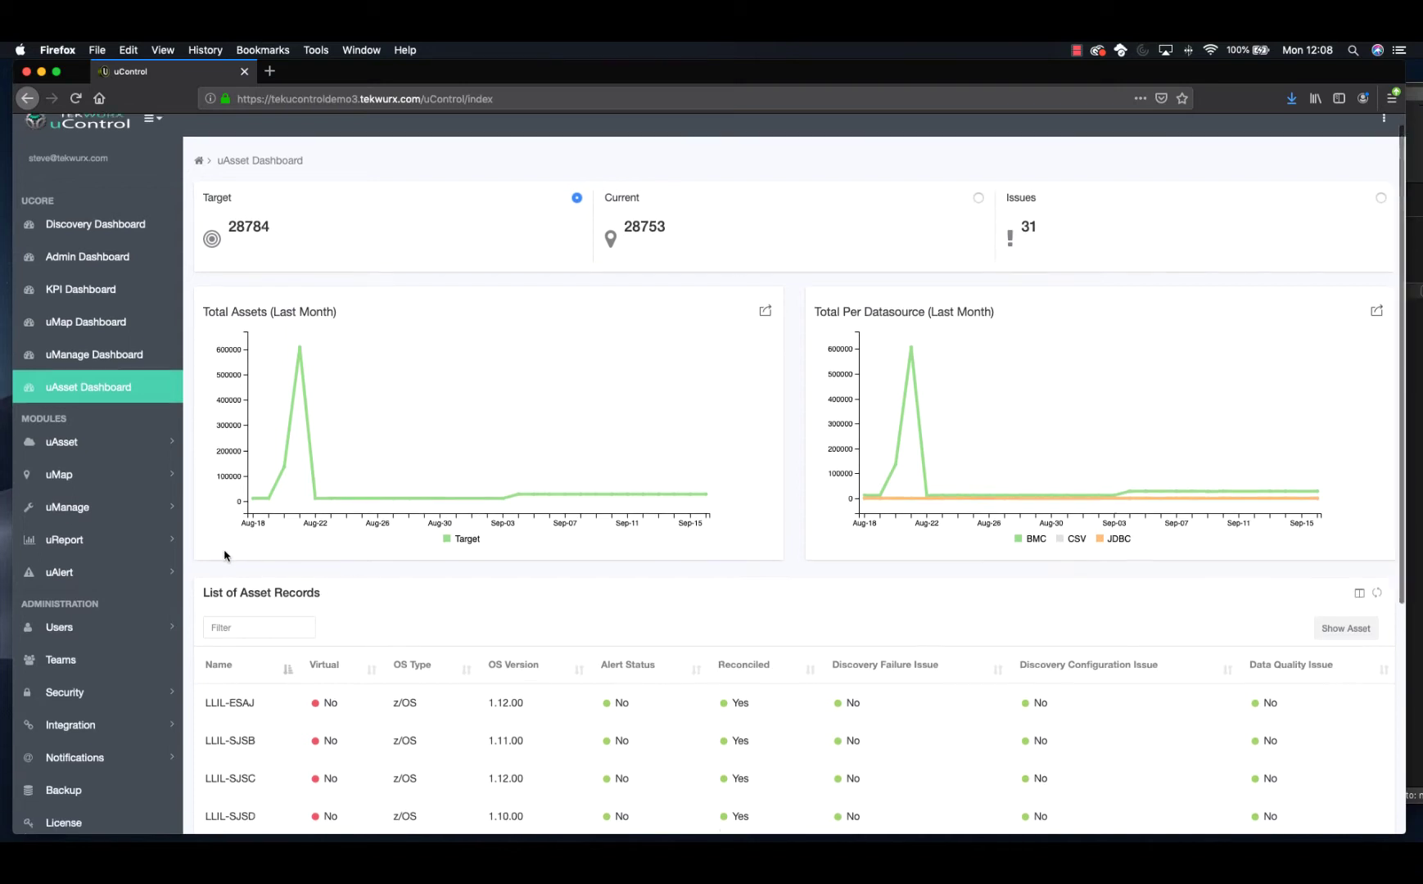
click(105, 709)
scroll(105, 704, down, 5)
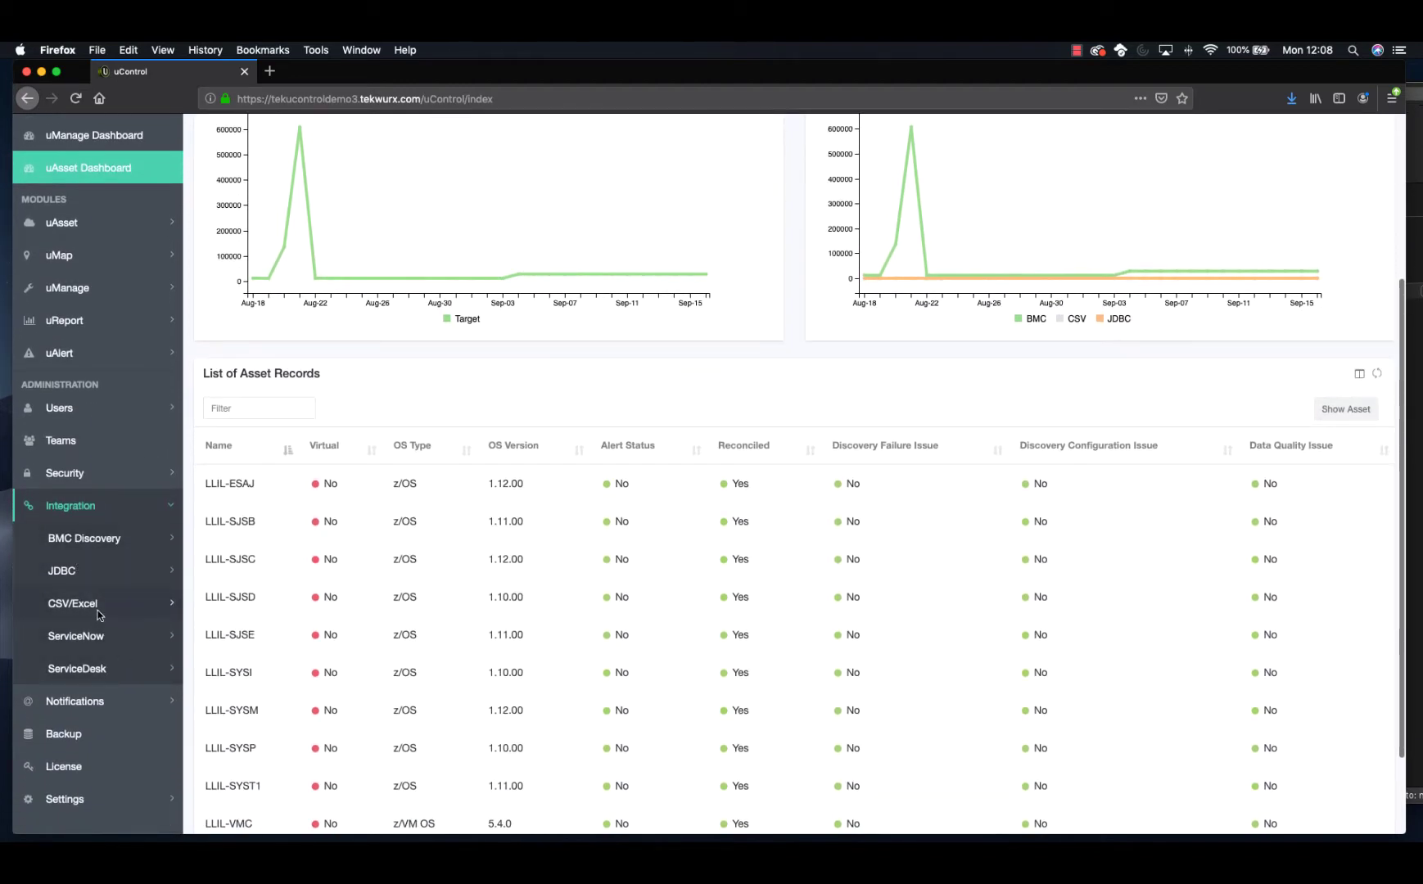
scroll(103, 584, up, 2)
scroll(103, 586, up, 5)
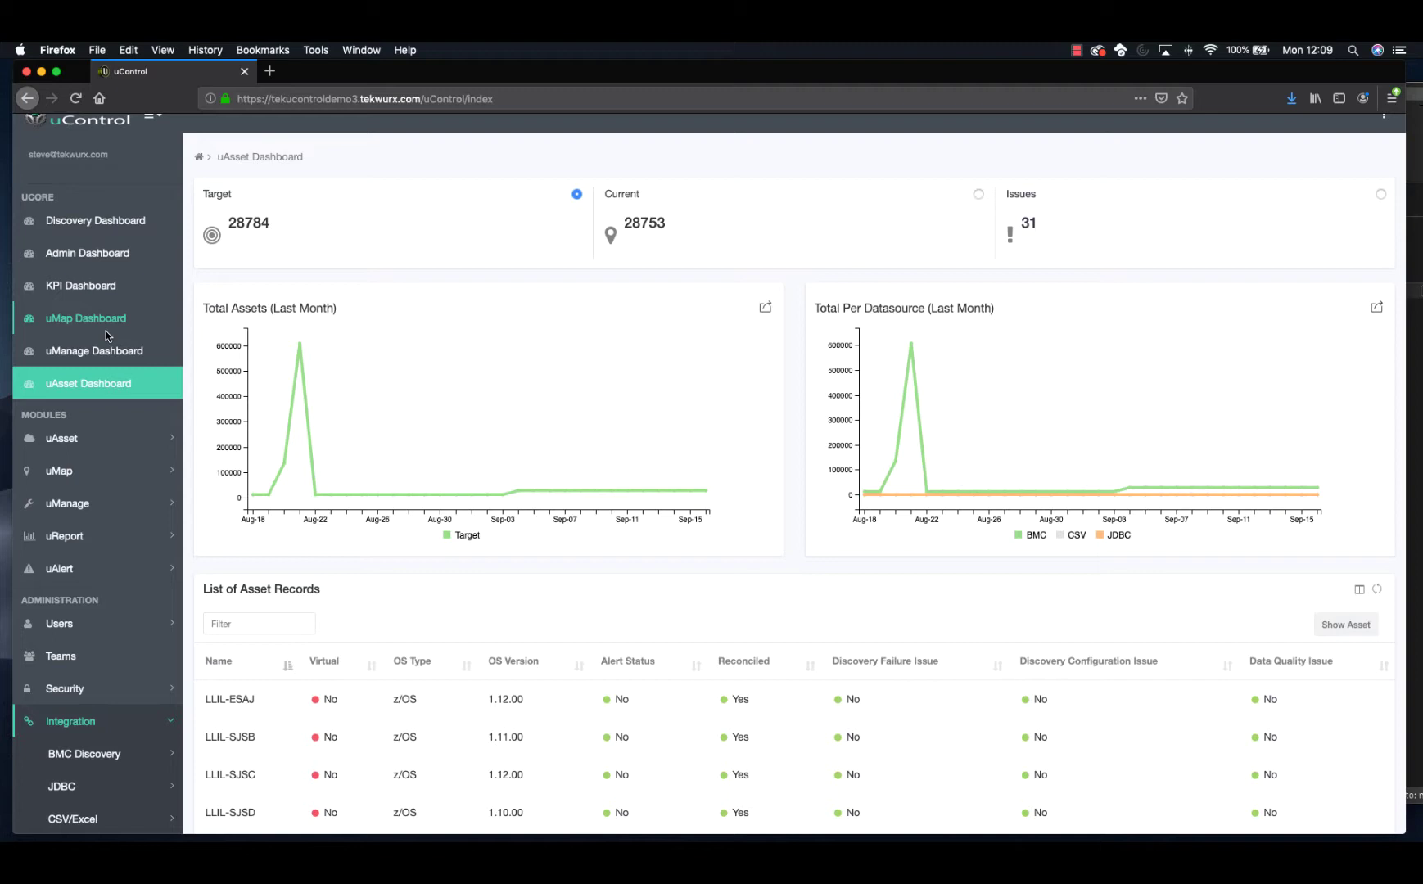
Show uManage's Appliance Management page and choose the Configure Credentials action for the appliances
click(73, 503)
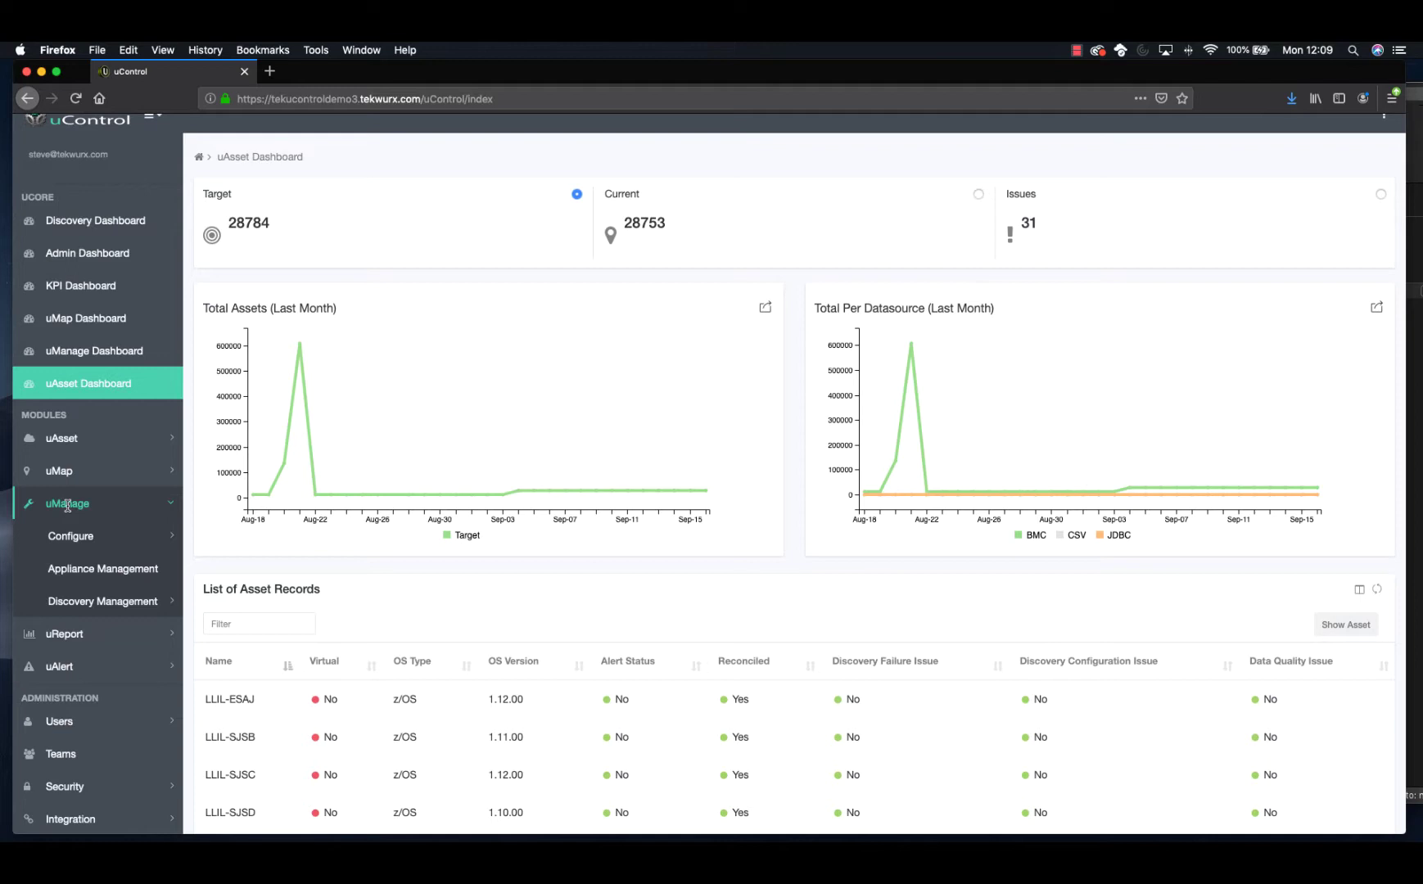
click(97, 568)
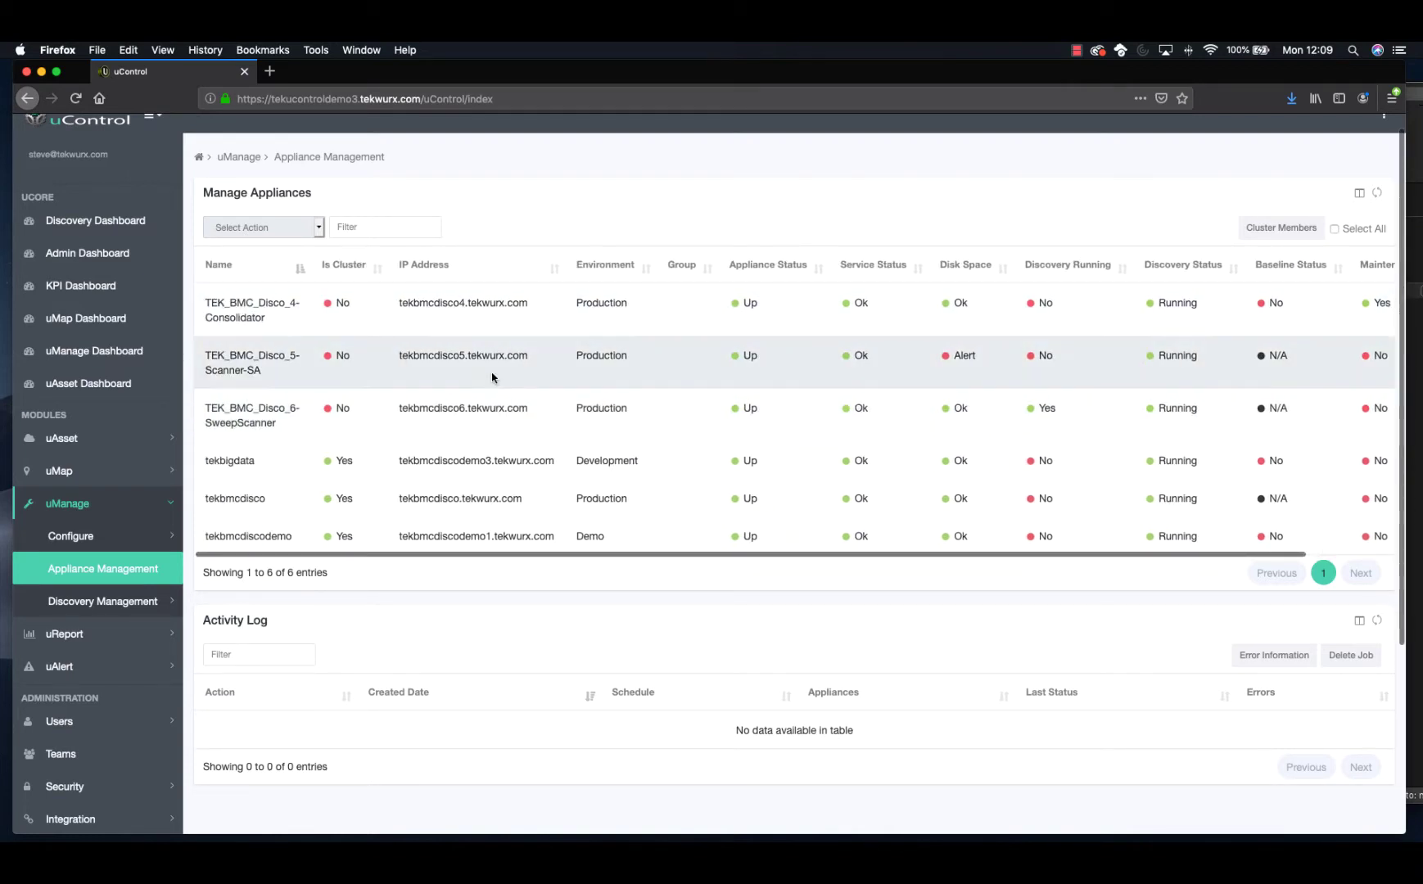
click(318, 228)
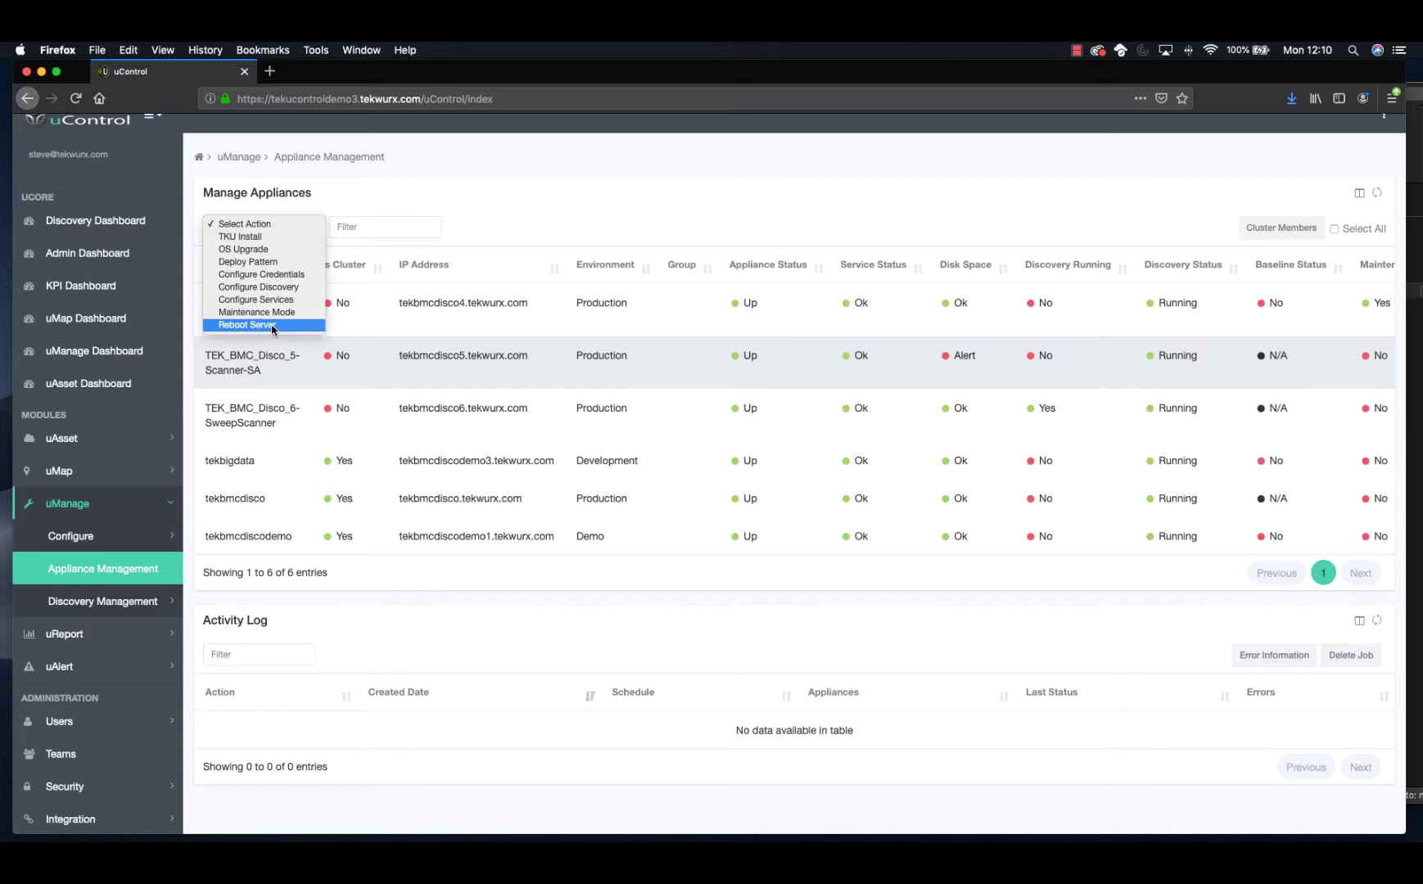
click(262, 274)
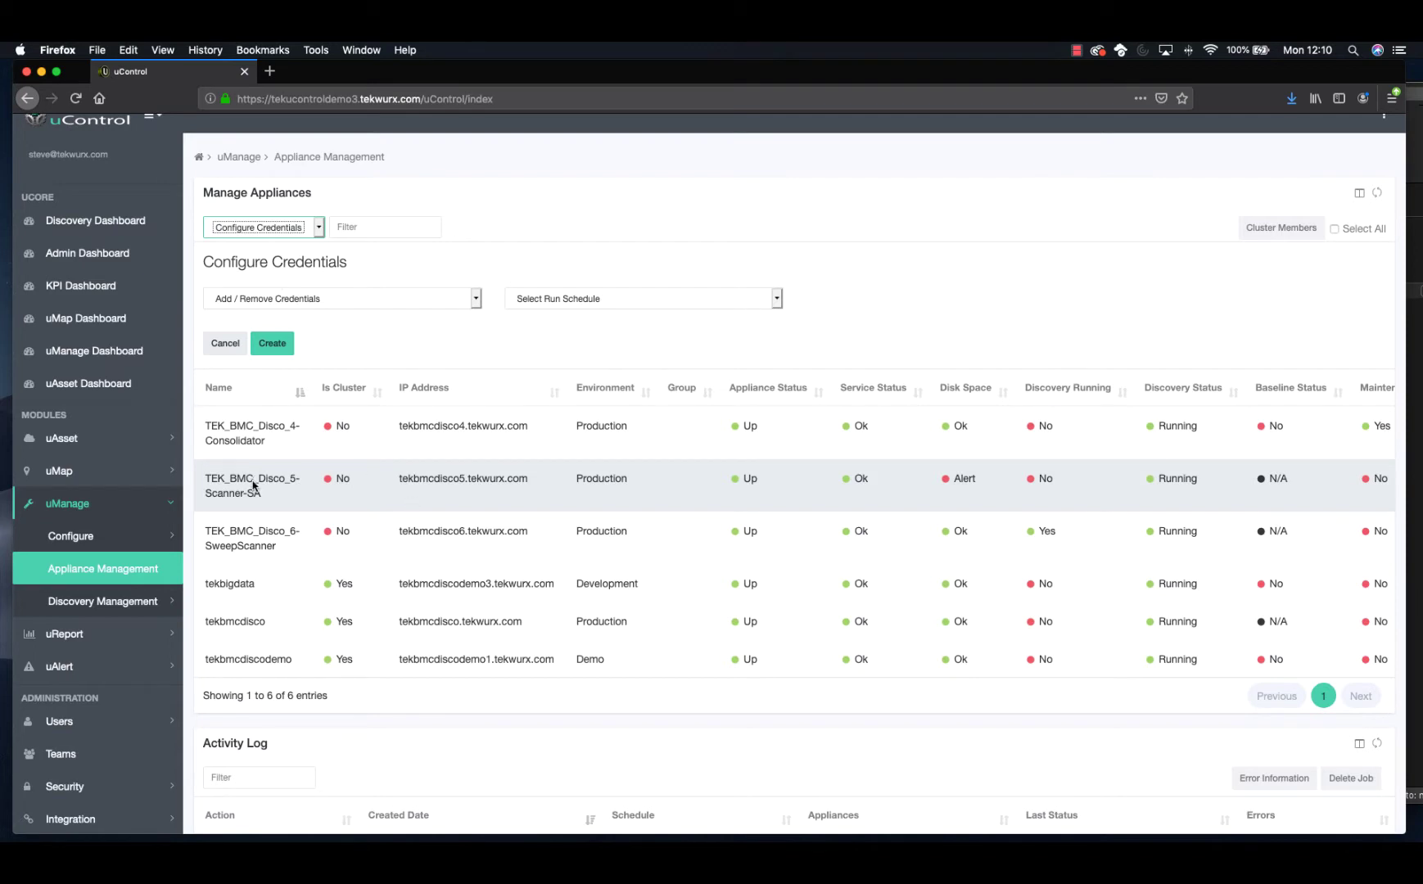
click(451, 541)
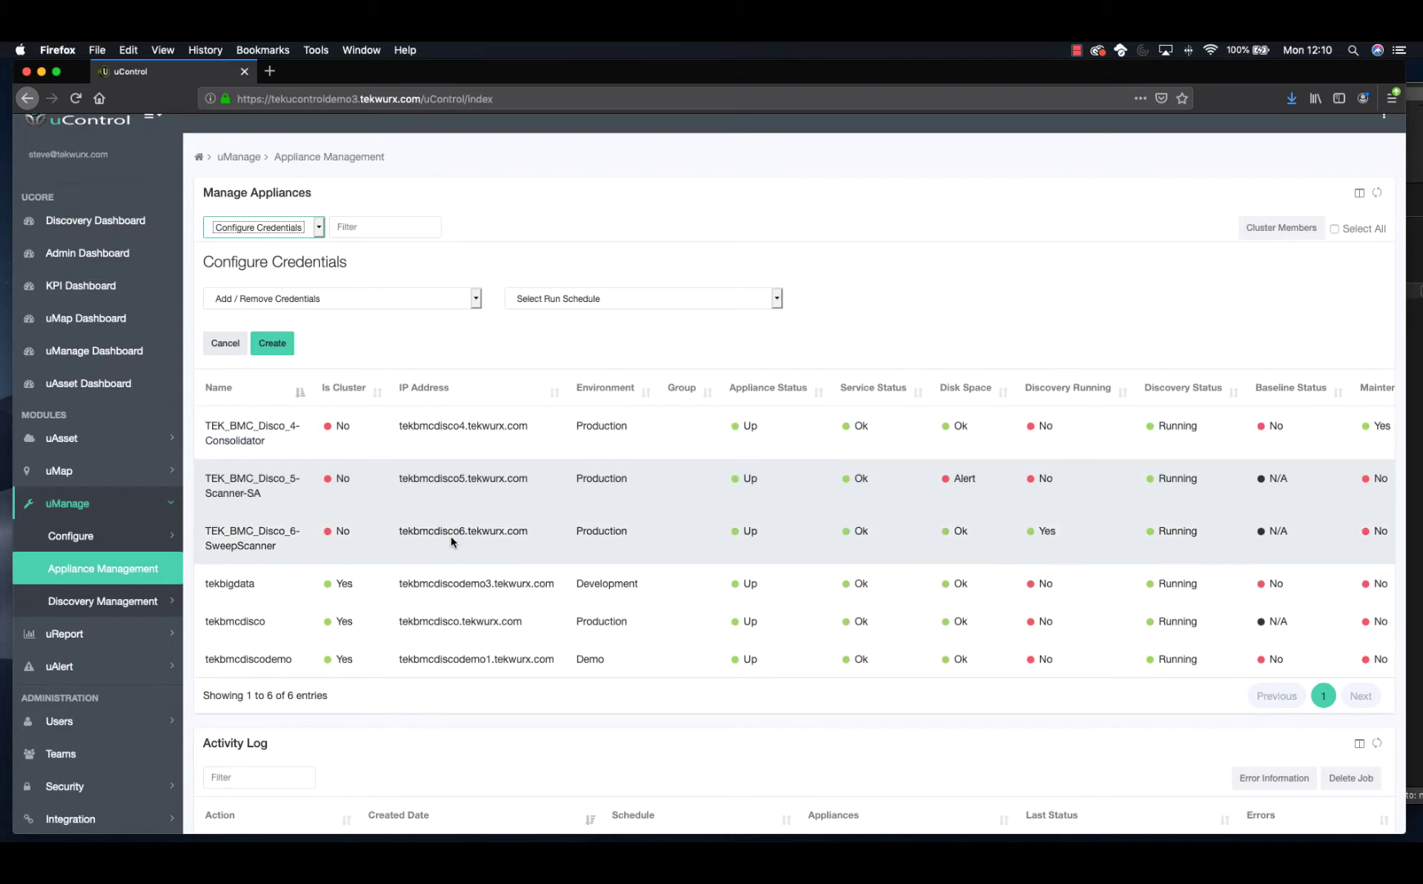
Set the credential operation to Add SSH and review the run schedule options without choosing one
click(476, 299)
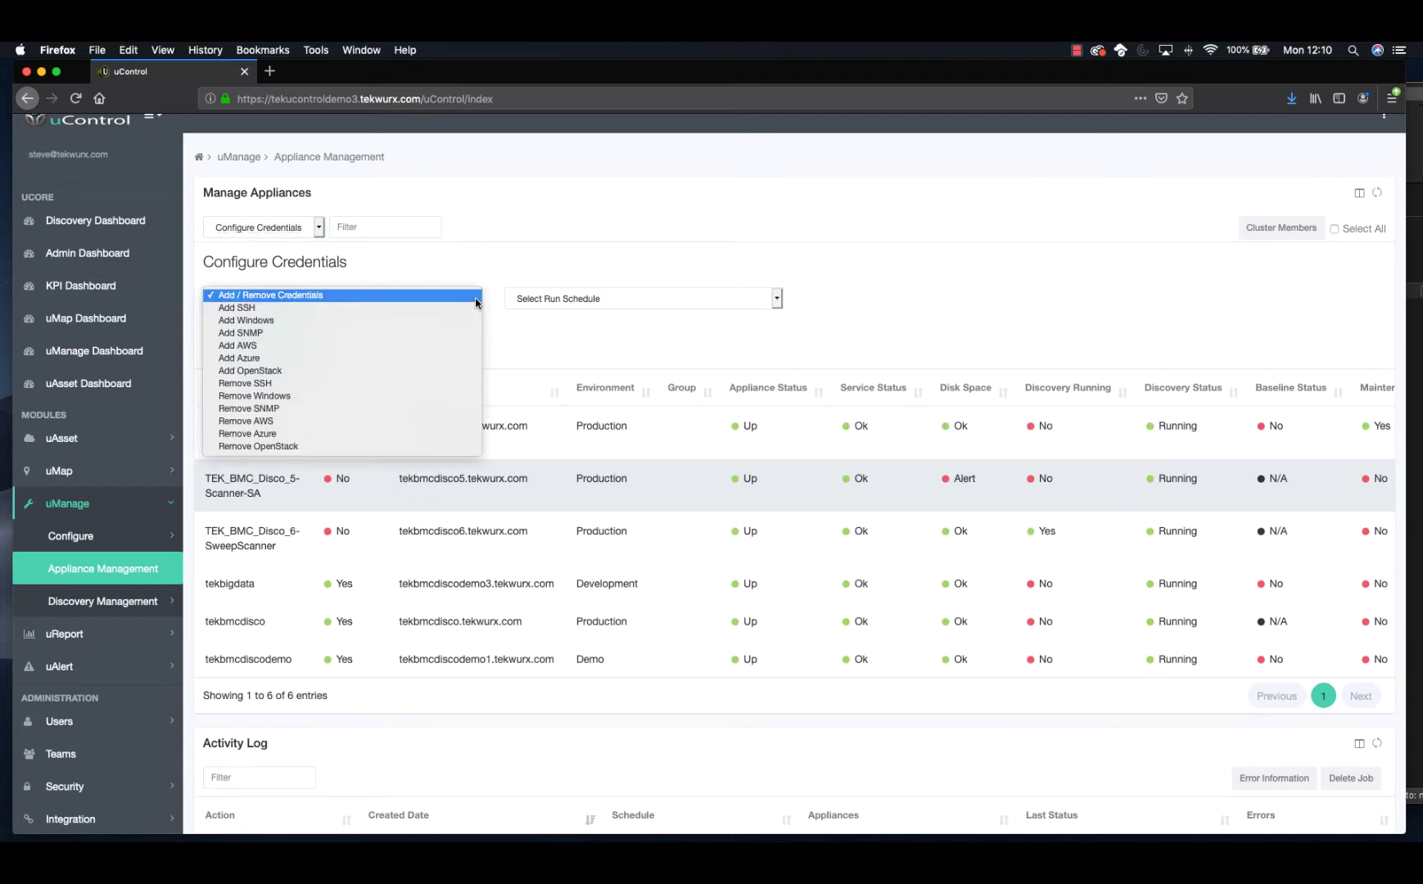
click(467, 308)
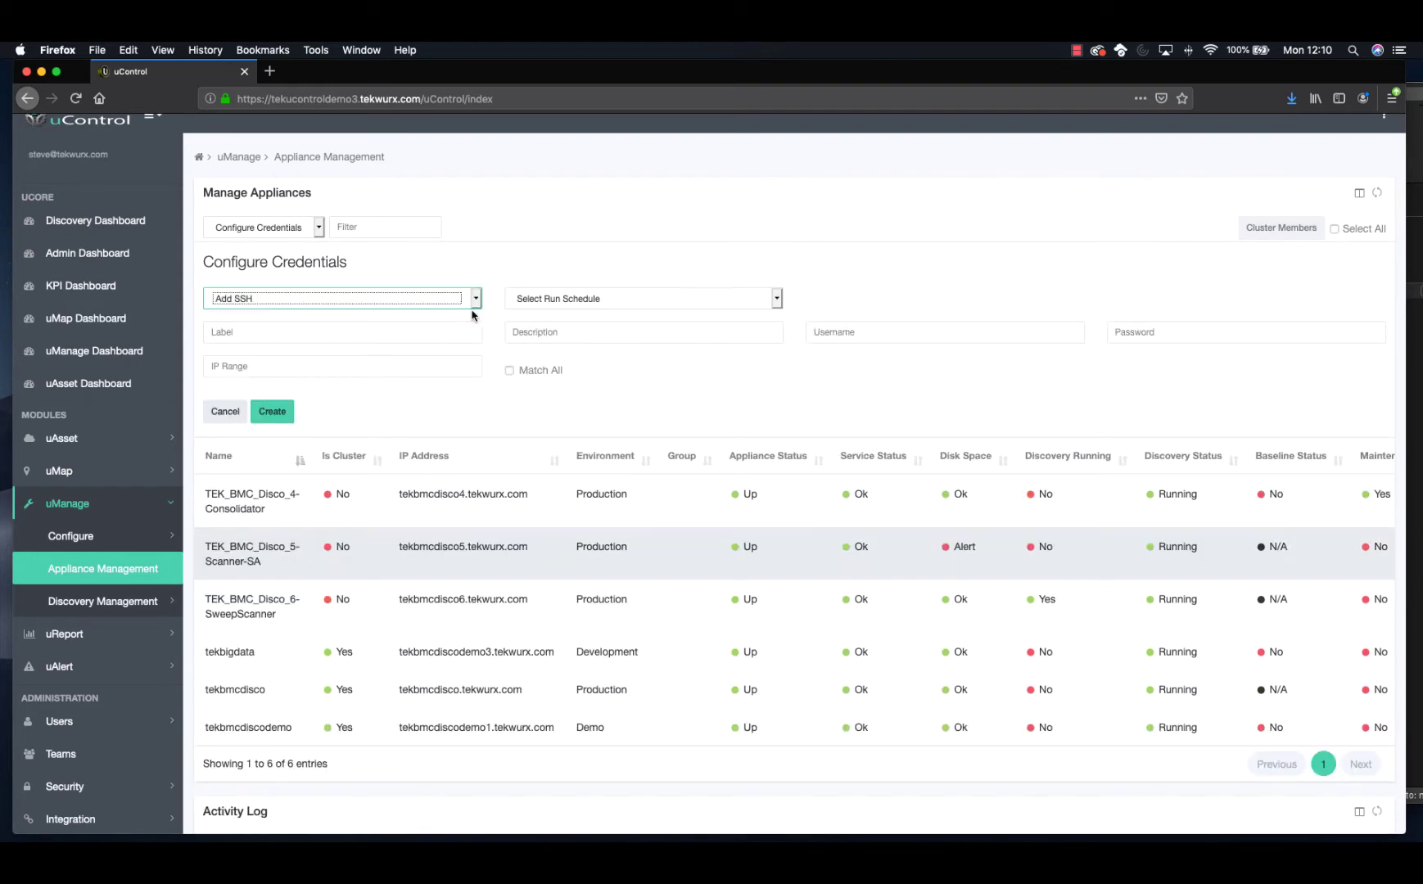
click(779, 300)
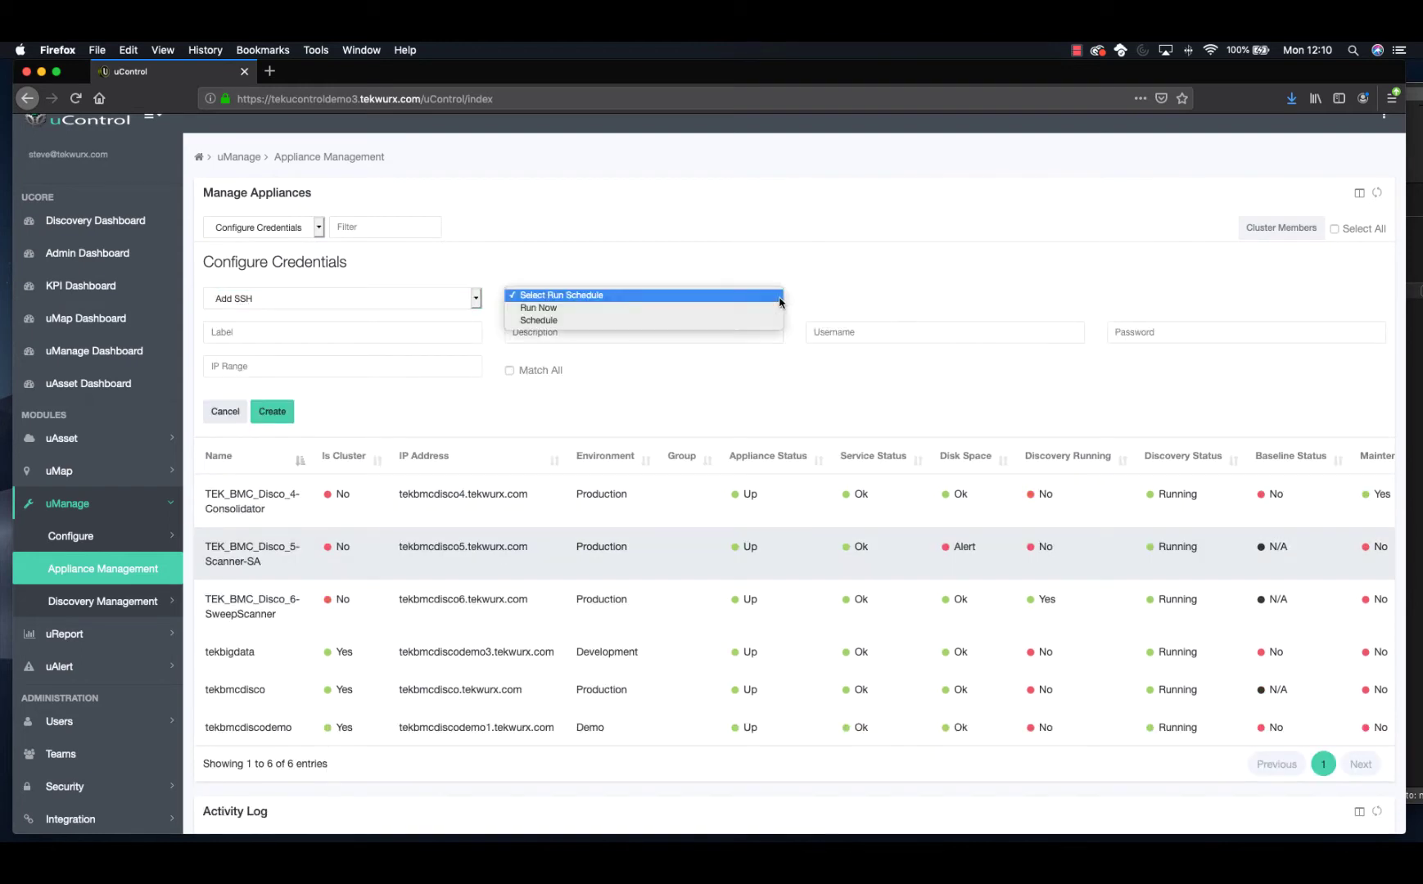
click(900, 282)
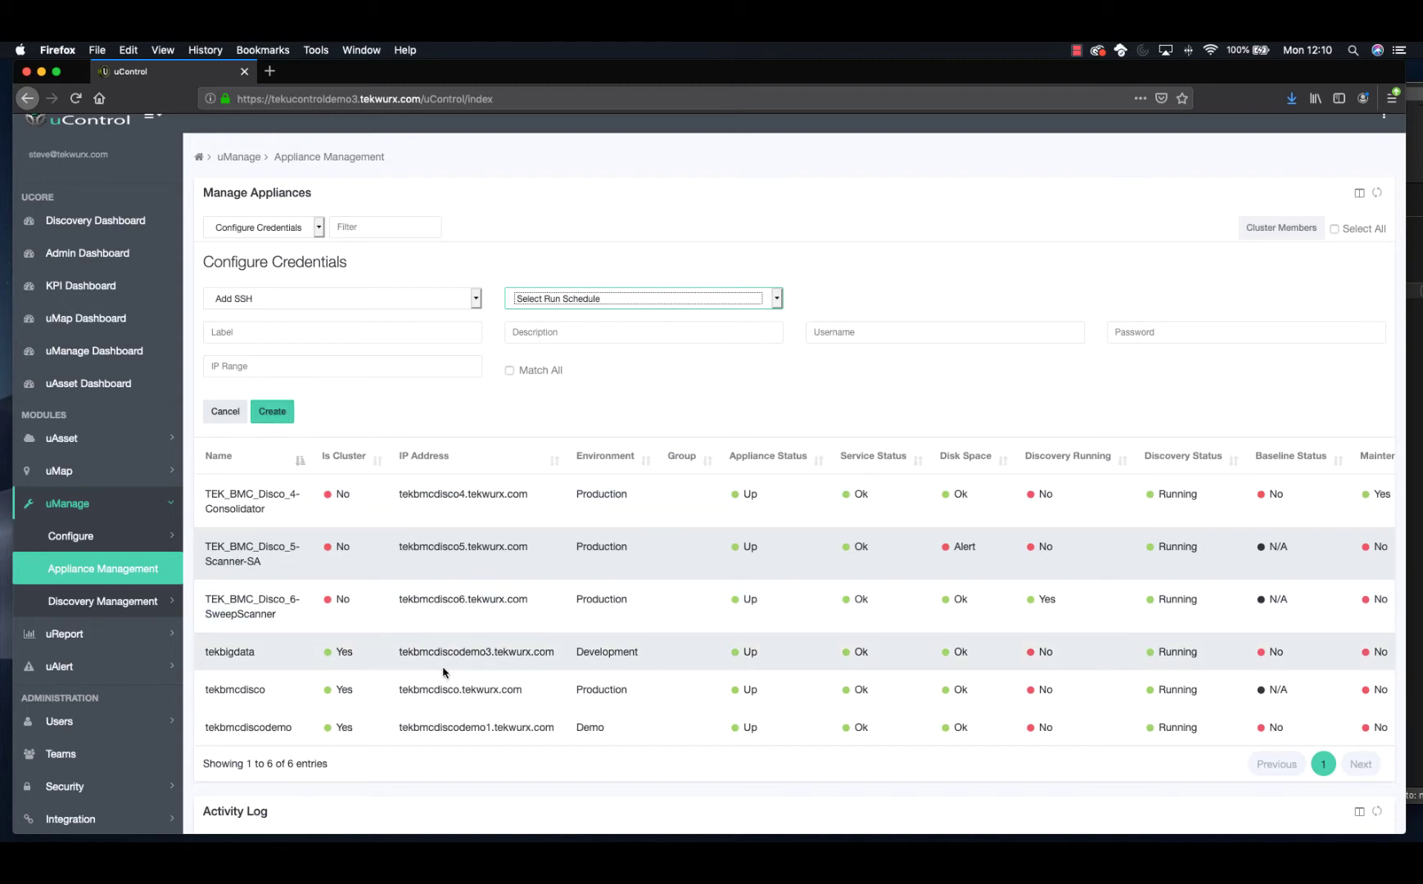
Switch the appliance action to Configure Discovery and review its discovery operation options
click(318, 229)
click(305, 237)
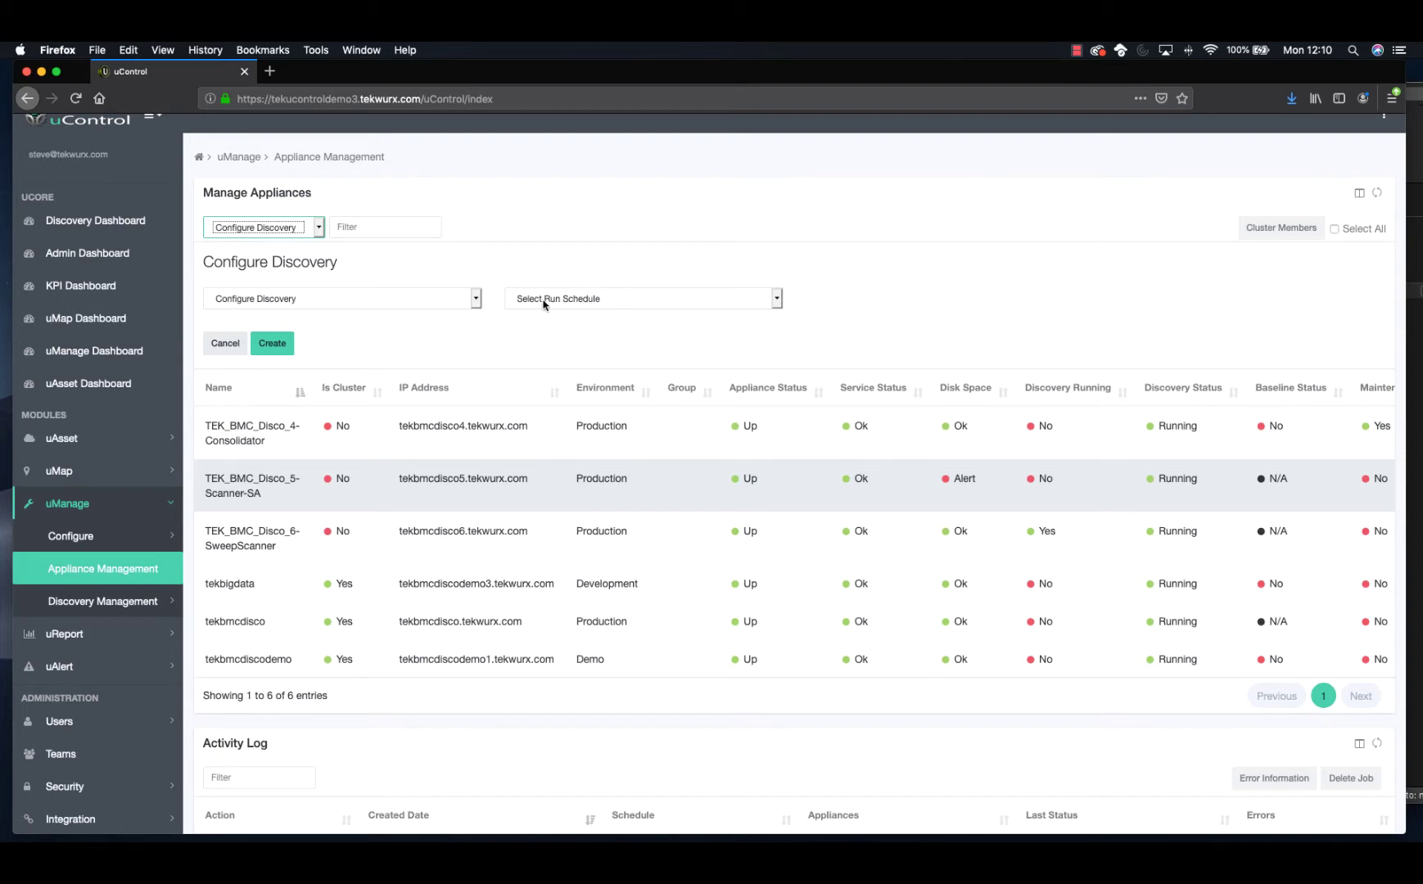
click(474, 300)
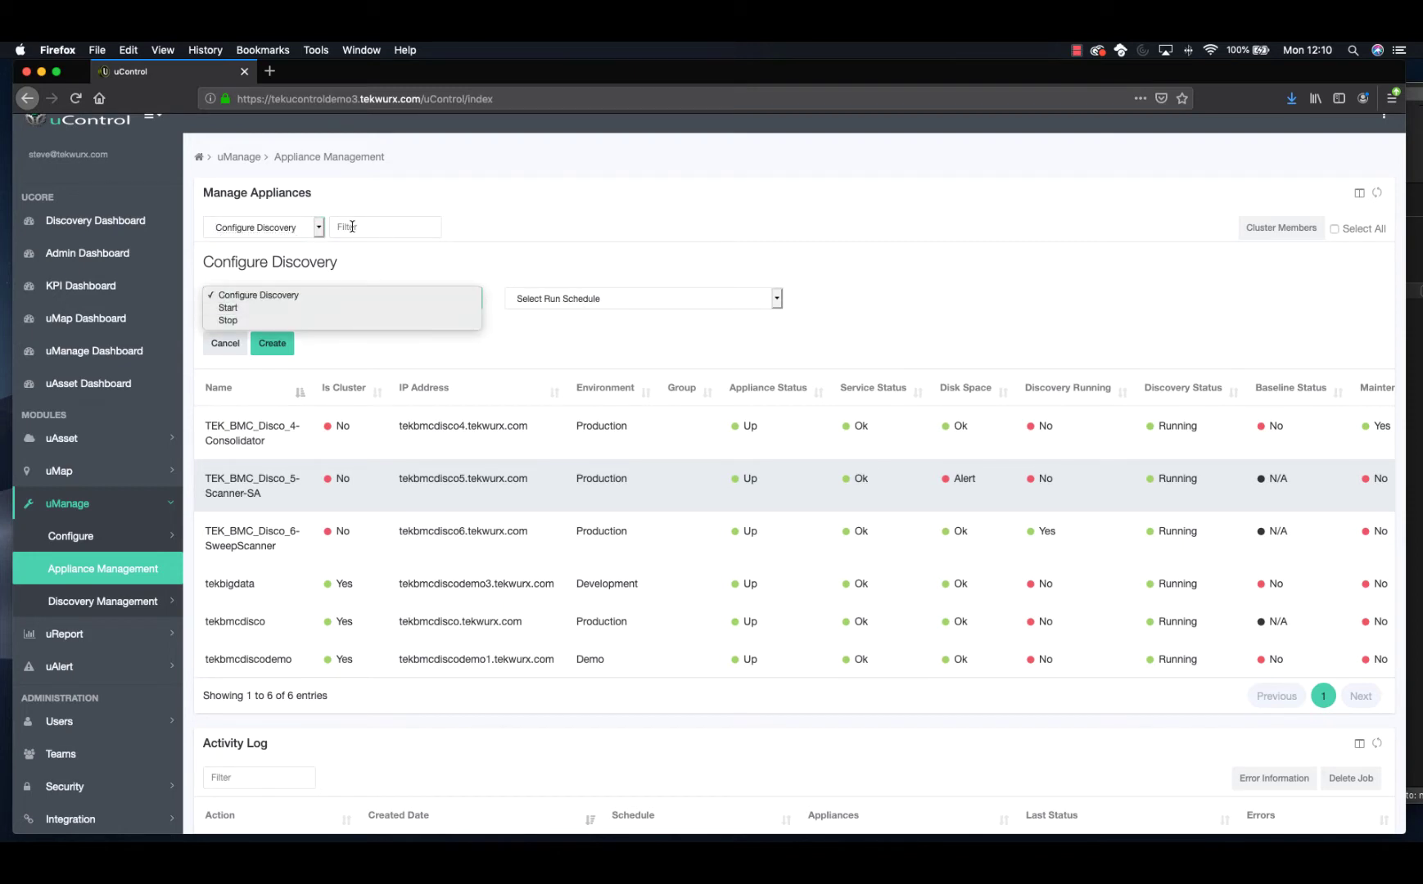
Switch the appliance action to TKU Install and review its file and run schedule options
click(319, 232)
click(319, 232)
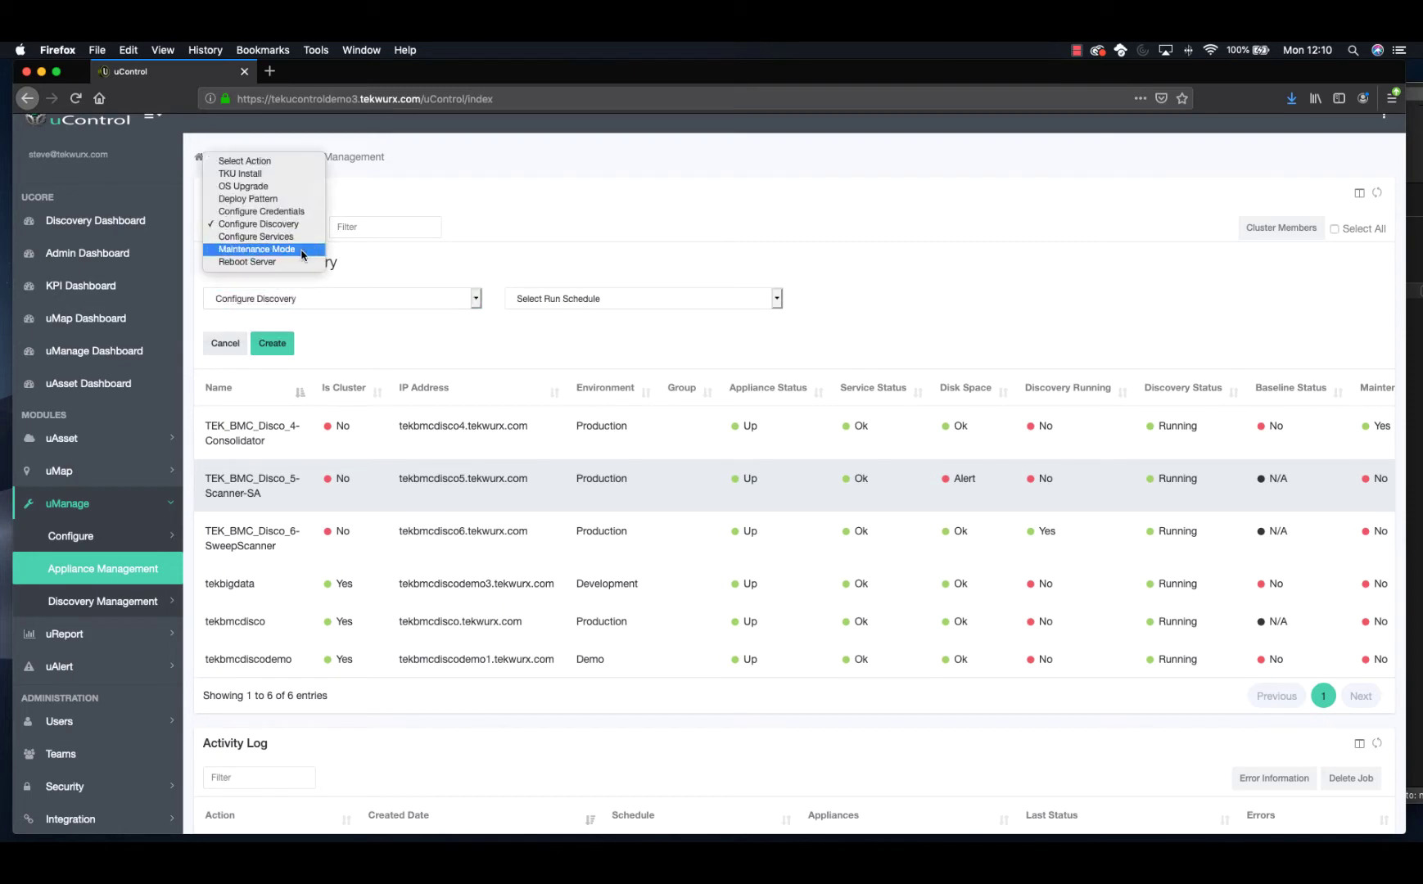
click(278, 174)
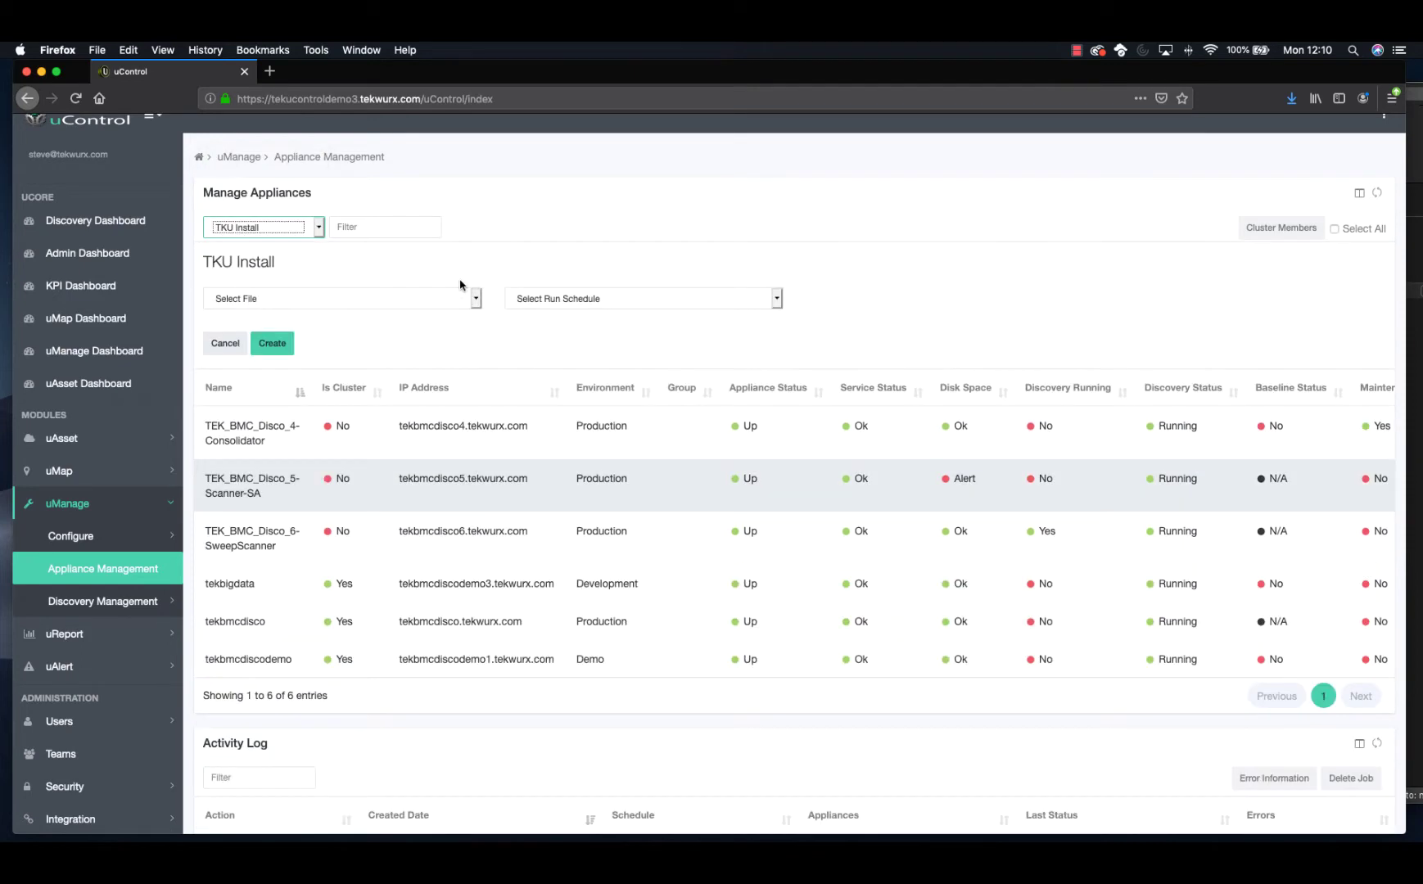
click(478, 300)
click(464, 330)
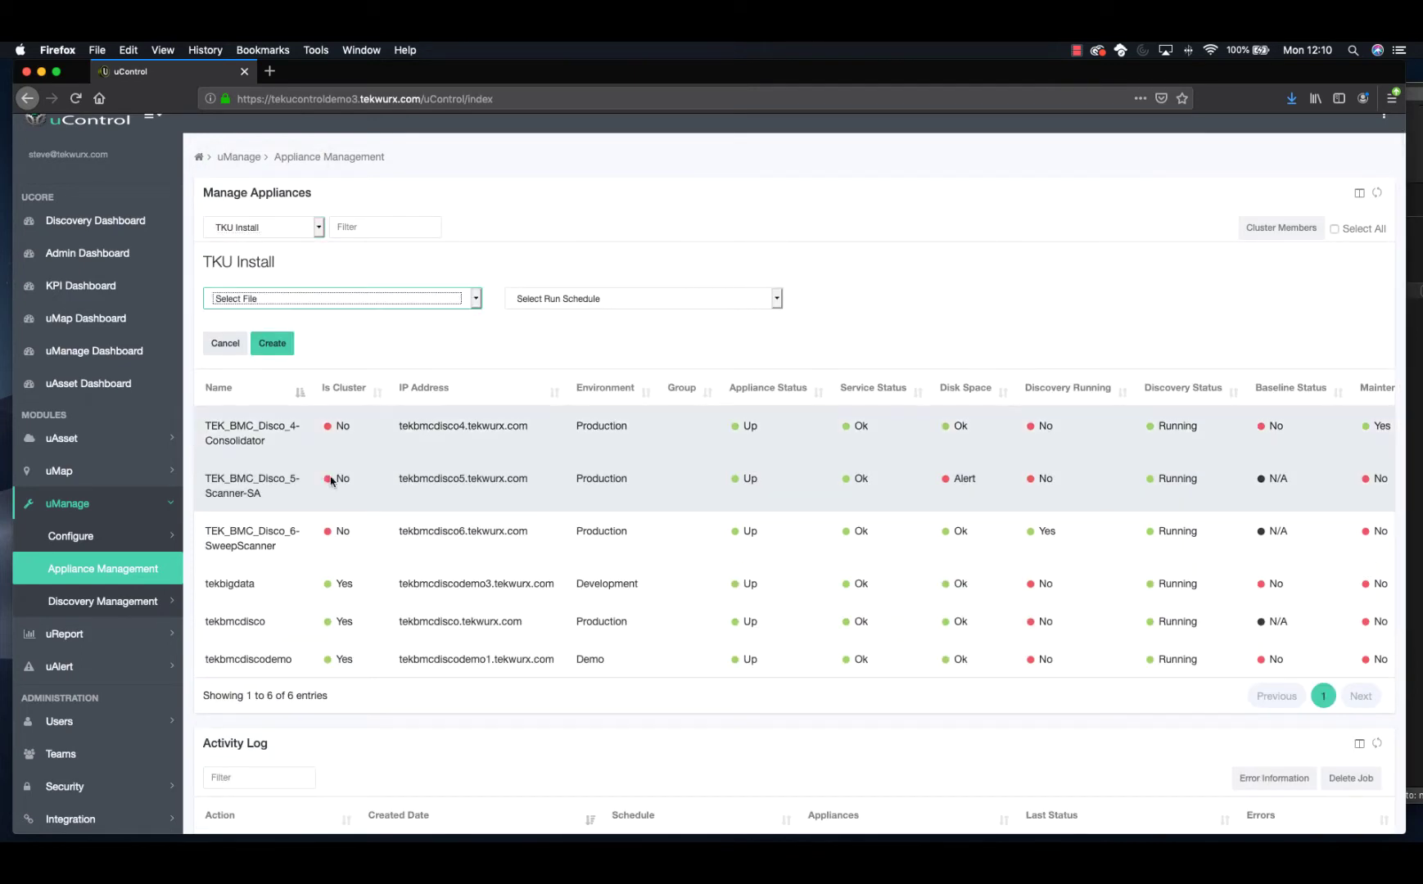
click(776, 299)
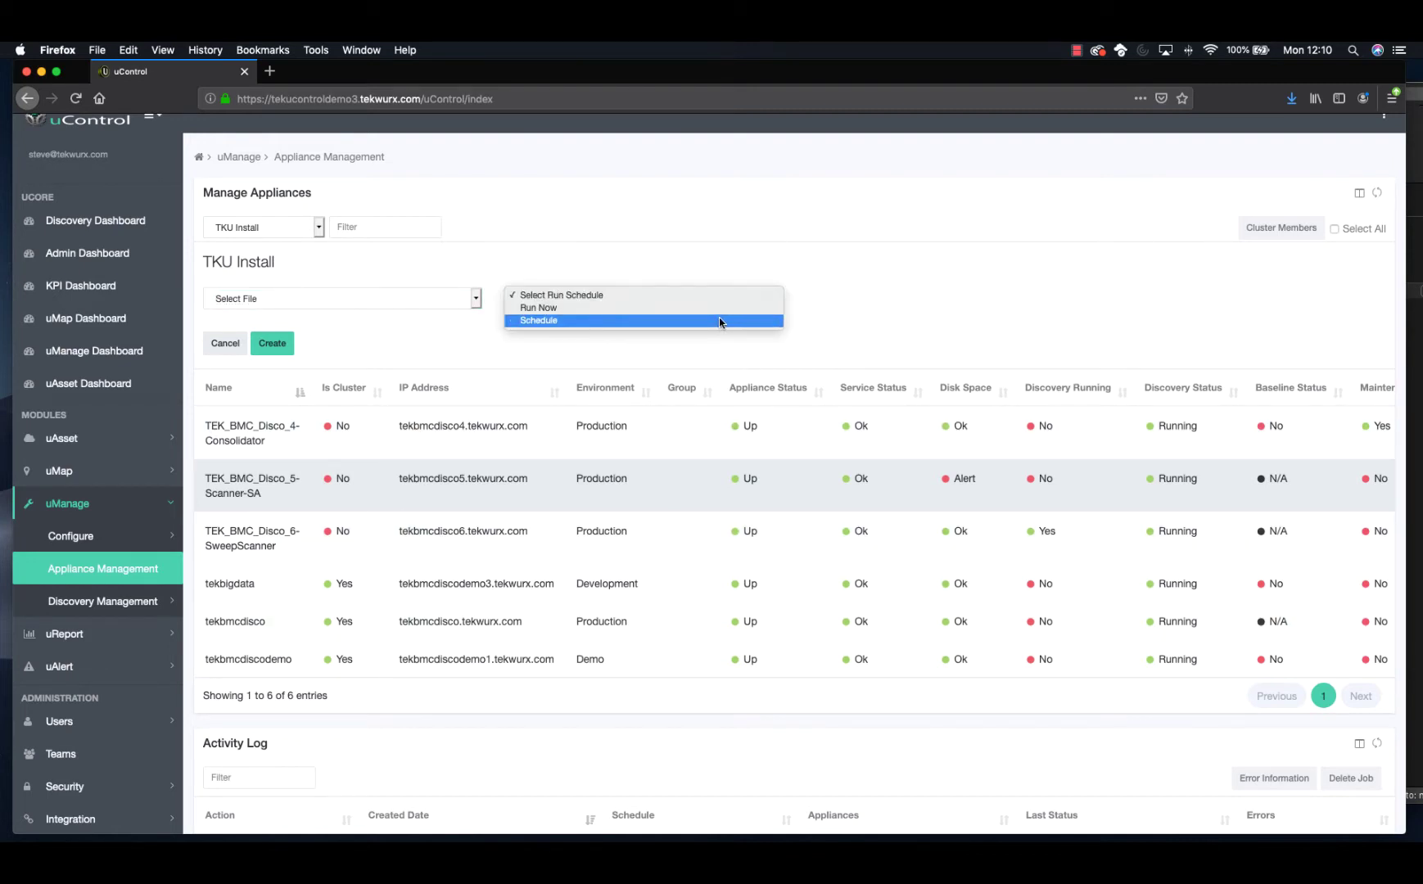
click(932, 339)
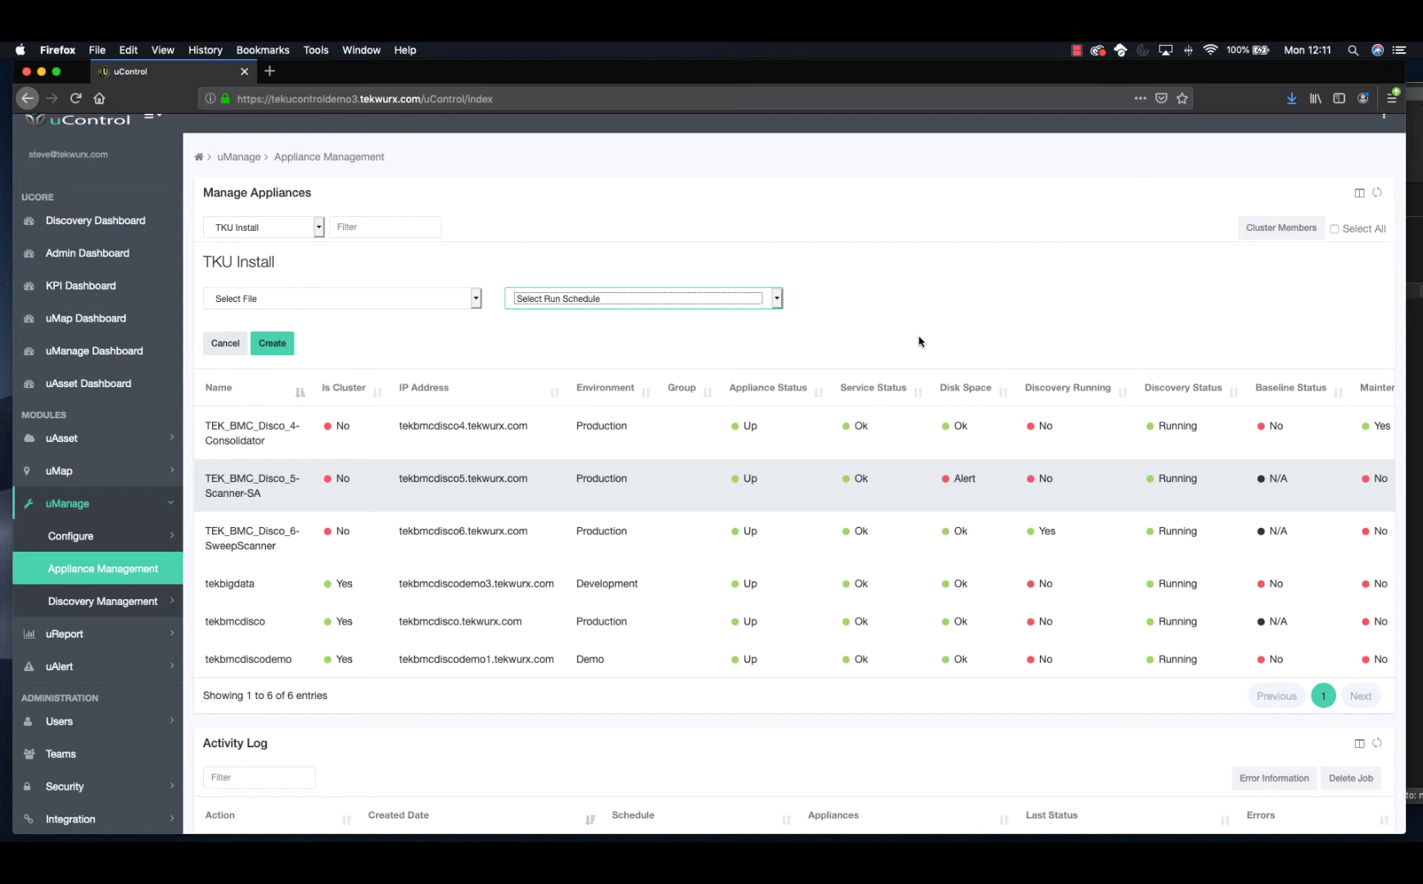
Show the Subnets page under uManage's Discovery Management
click(93, 600)
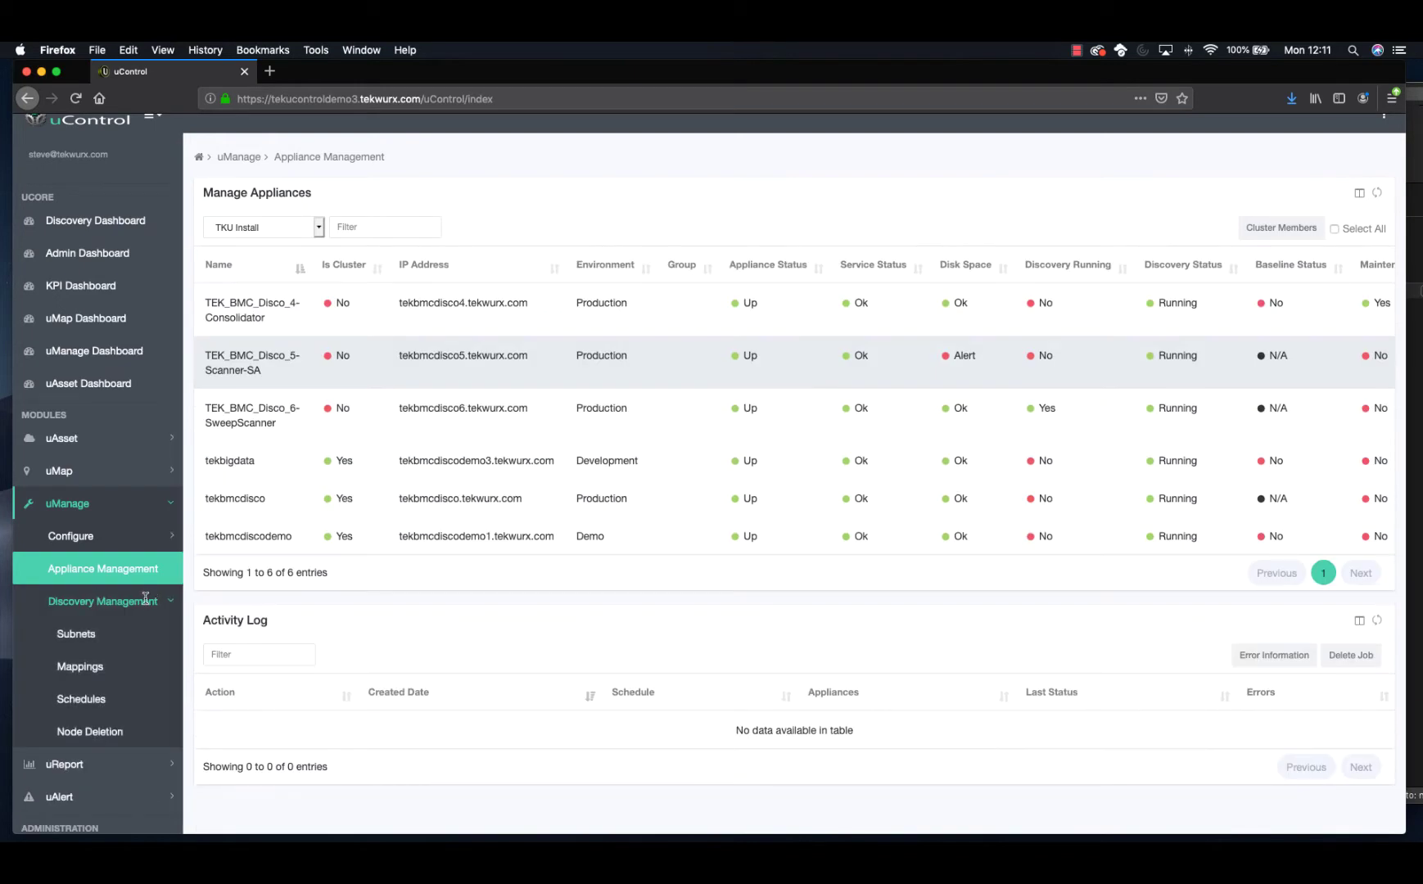
click(85, 634)
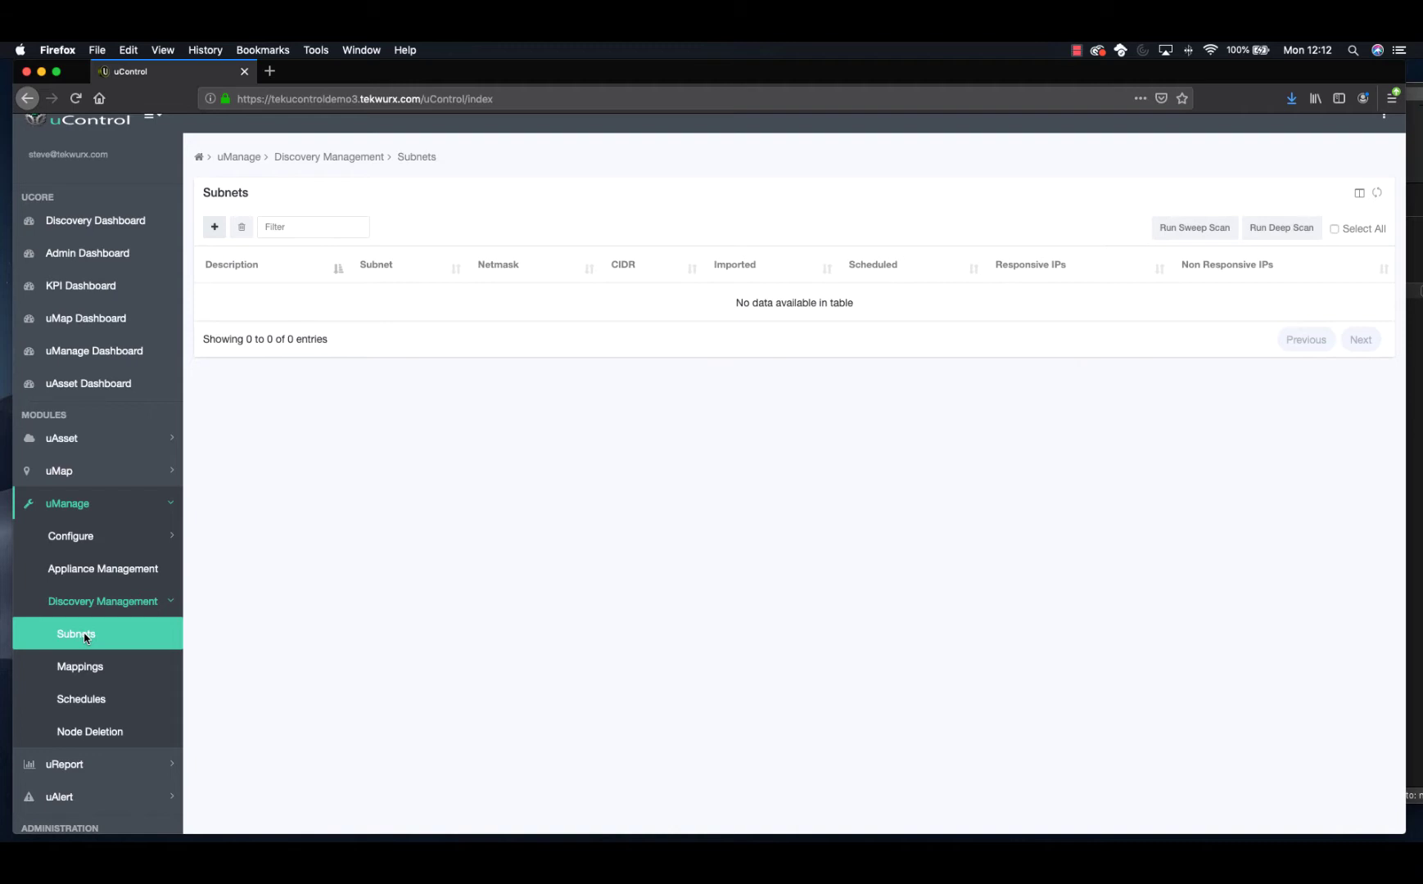
Show the BMC Discovery Reporting schedule in the uReport module and review the listed reports
scroll(123, 700, down, 3)
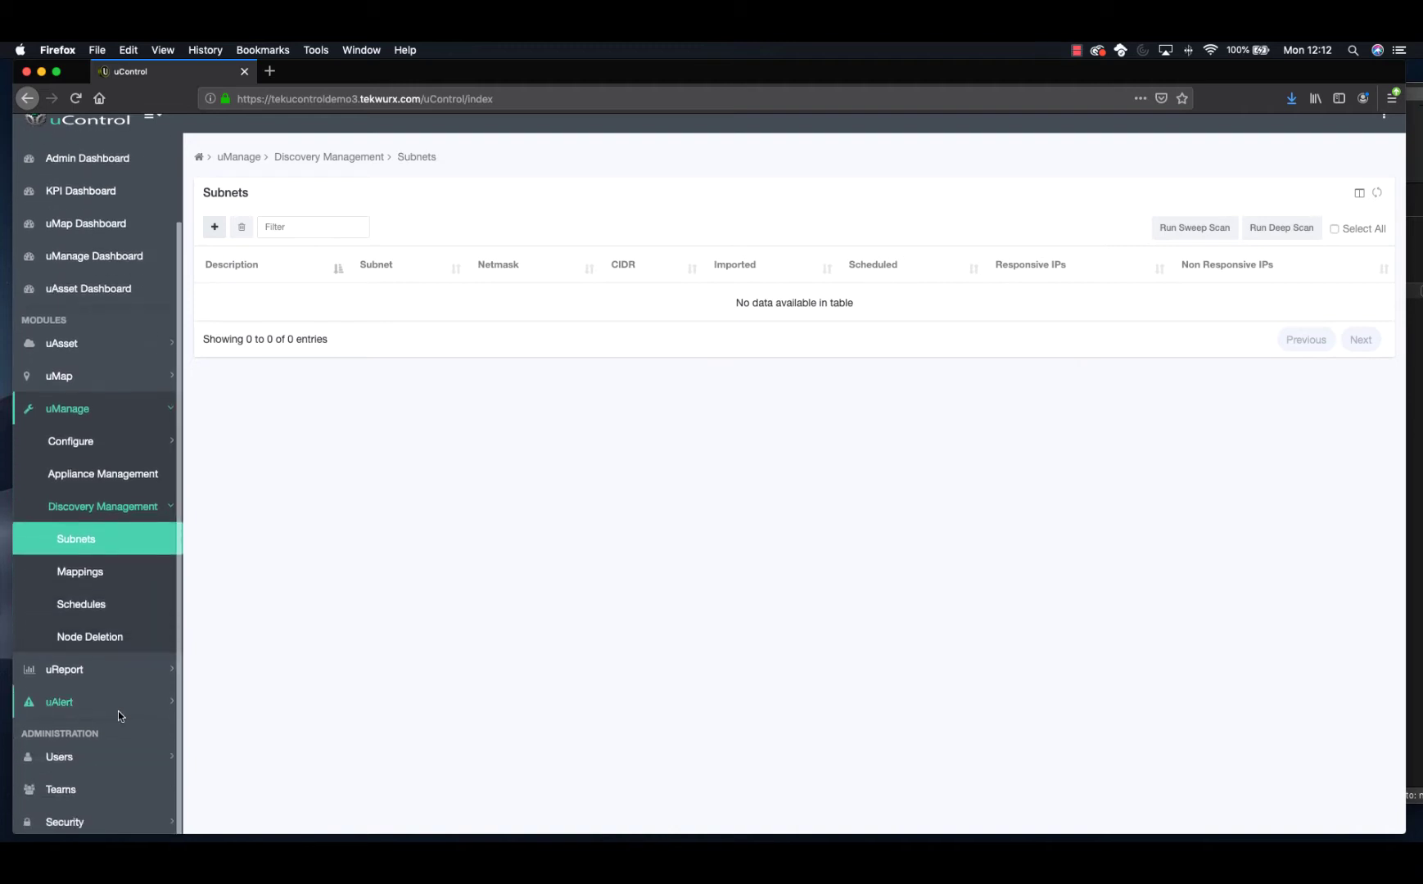
click(75, 659)
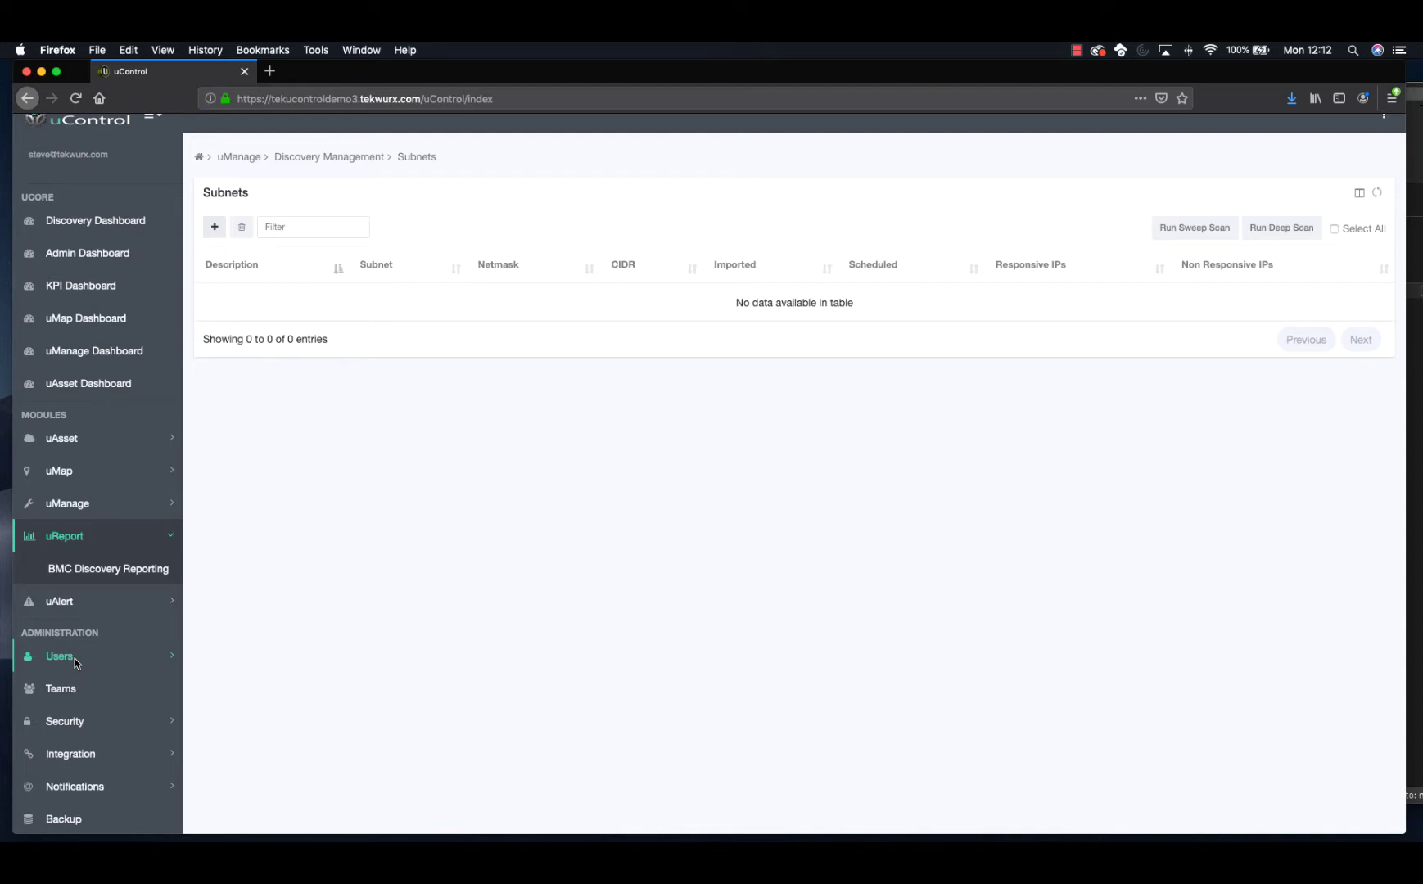
click(102, 571)
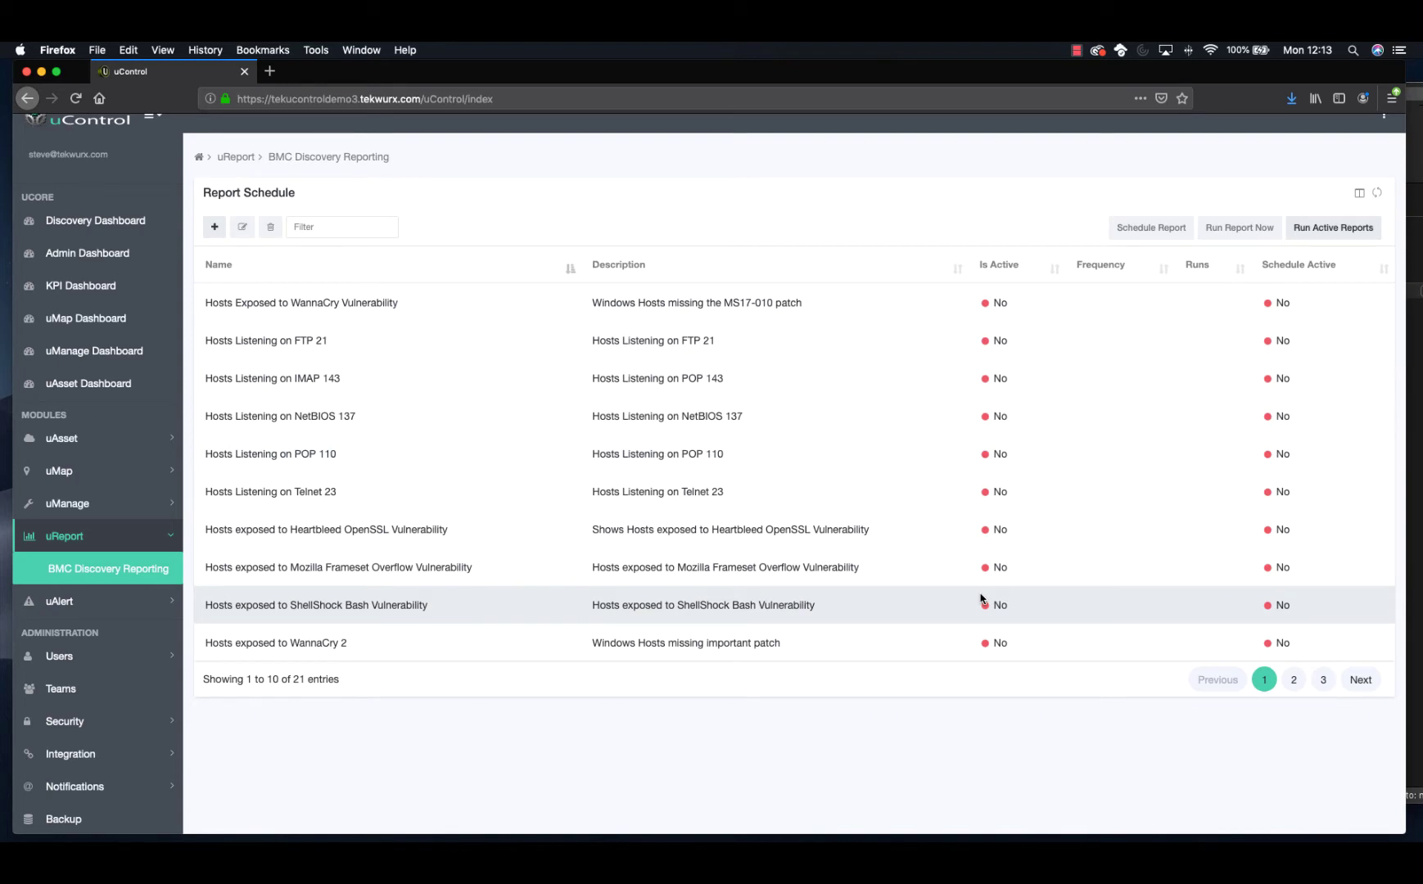
Try a new report record with the BMC query "search Host", clear the query, and cancel the record
click(215, 231)
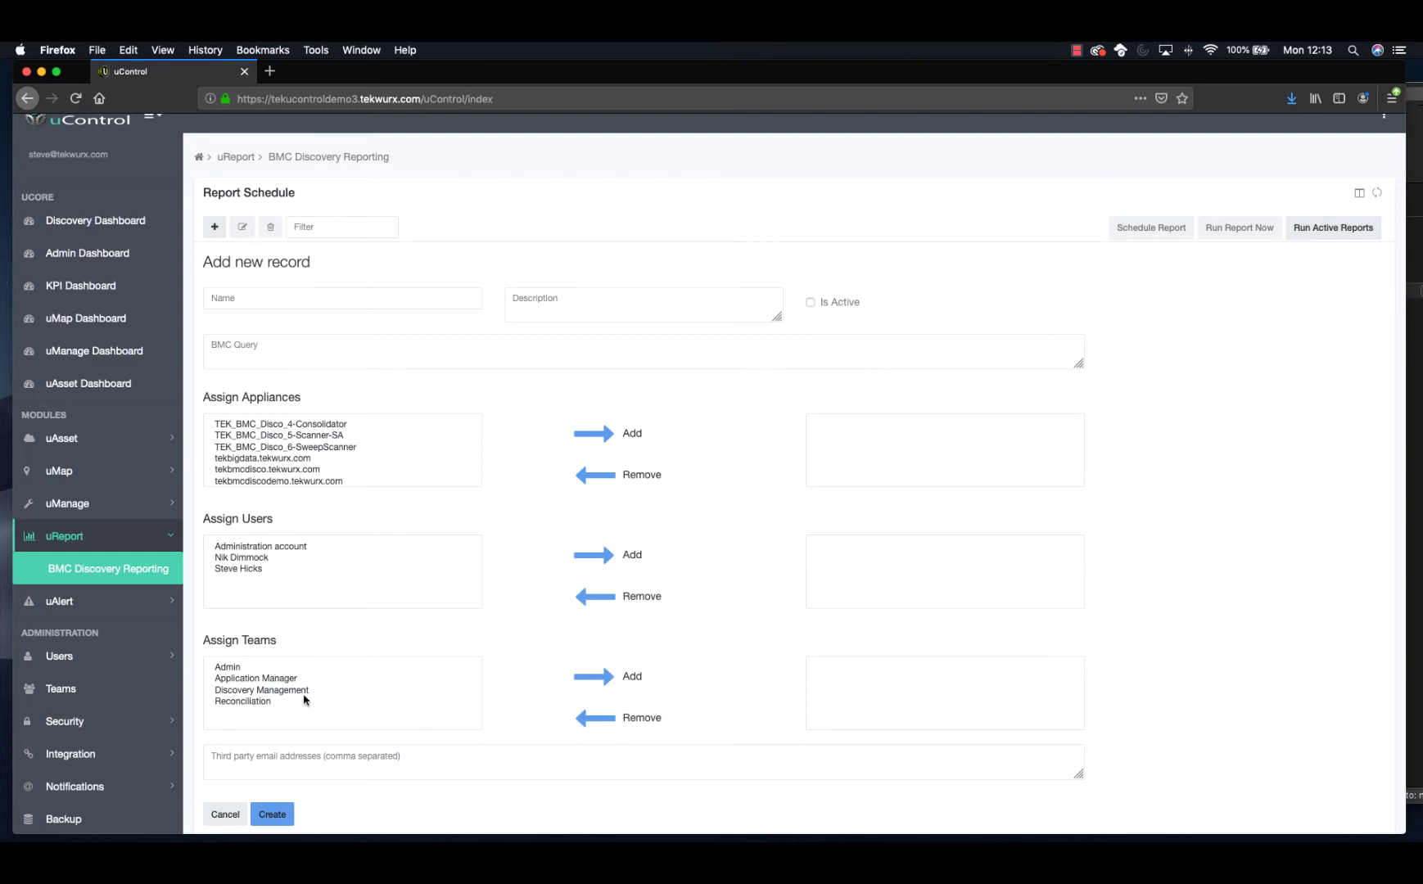
click(300, 350)
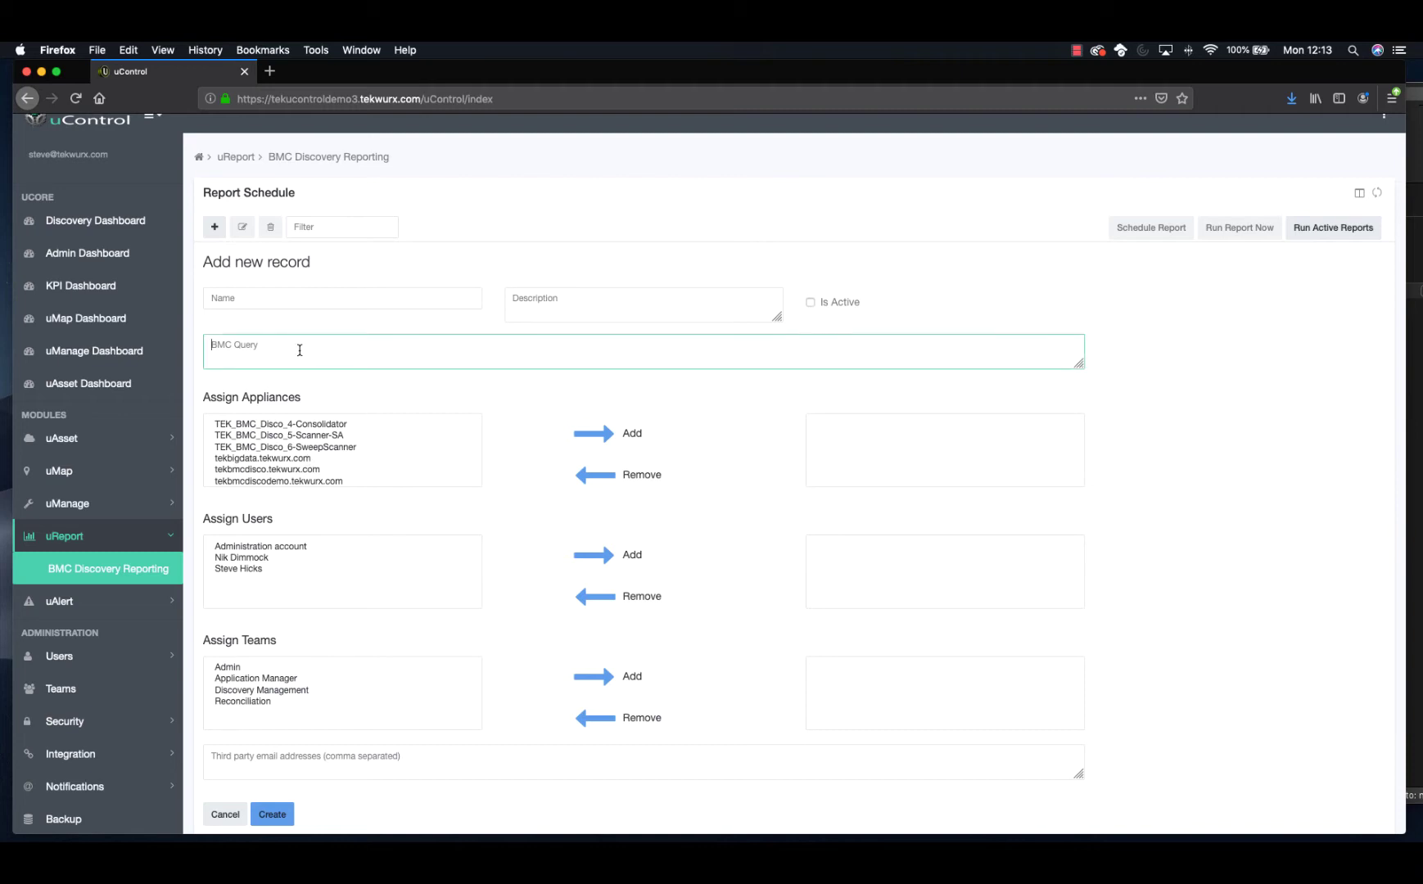
text(search Host)
key(BackSpace)
key(BackSpace)
key(BackSpace)
key(BackSpace)
key(BackSpace)
key(BackSpace)
key(BackSpace)
key(BackSpace)
key(BackSpace)
key(BackSpace)
key(BackSpace)
key(BackSpace)
click(224, 812)
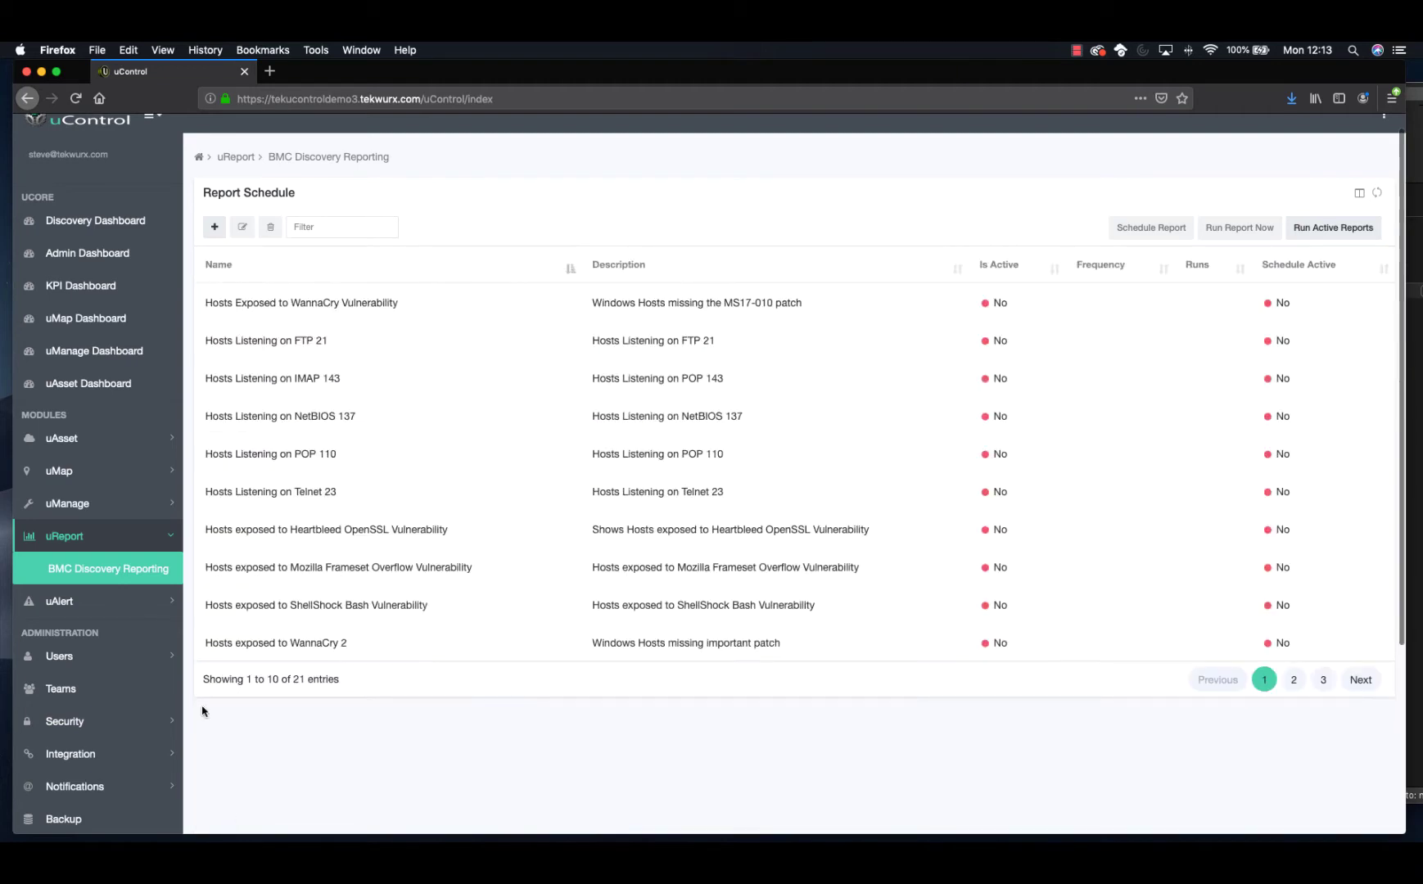
Show the list of Open Issues in the uAlert module and review the alerts
click(97, 600)
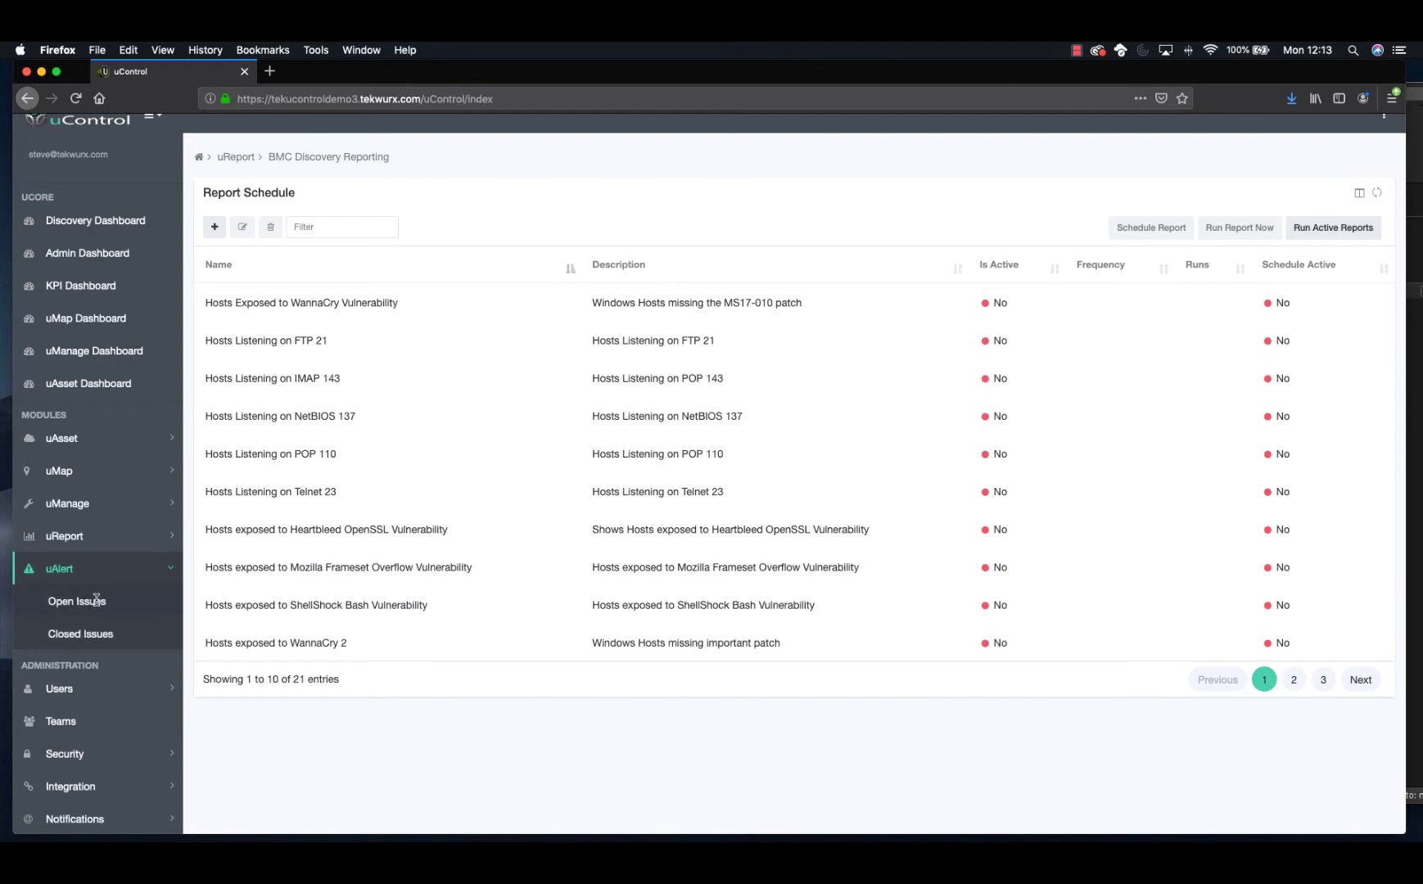
click(97, 600)
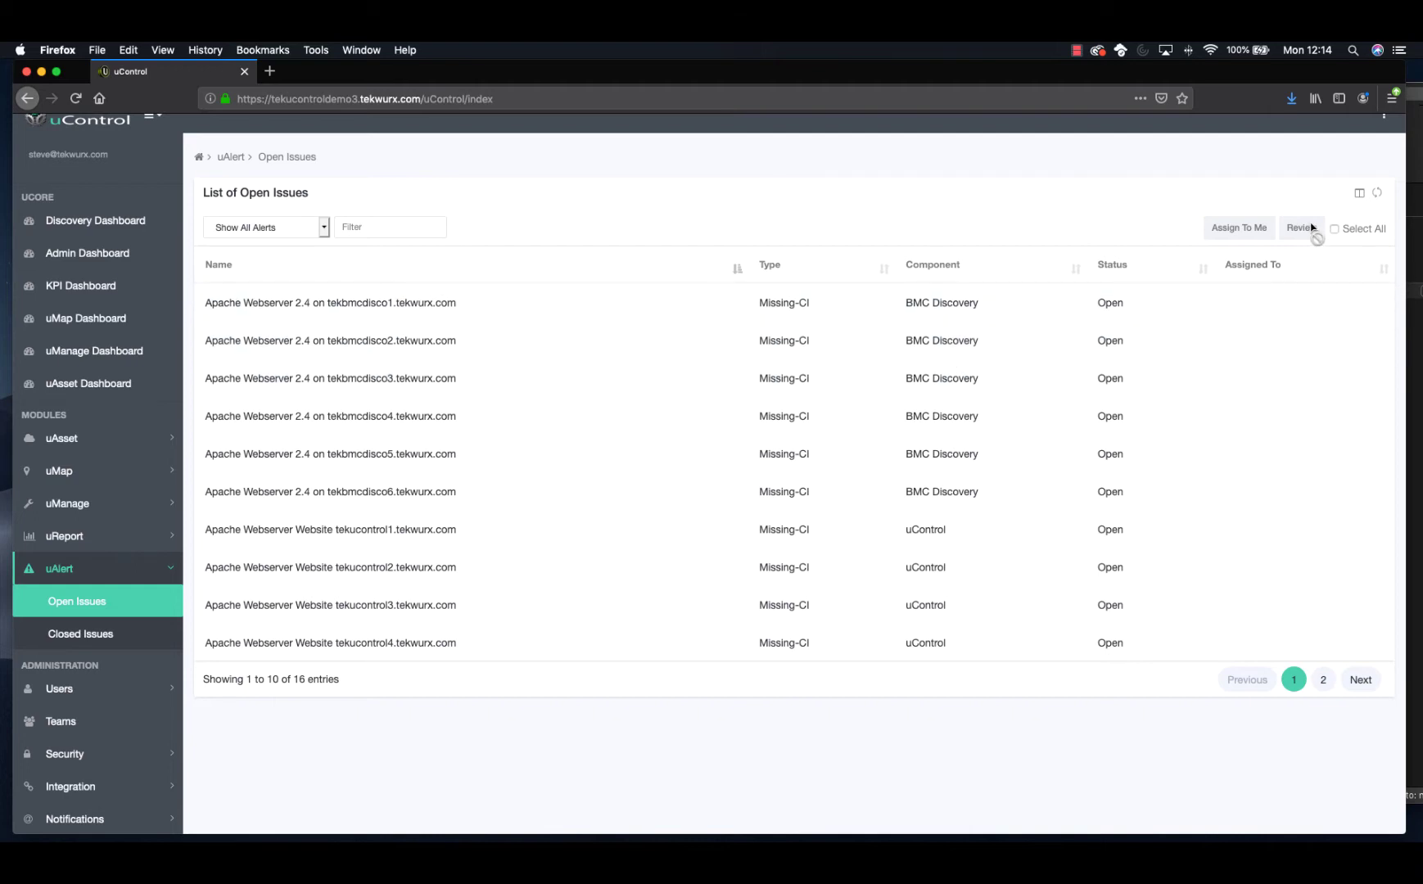
Show the application summary of BMC Discovery from uMap's Manage Applications list
click(73, 473)
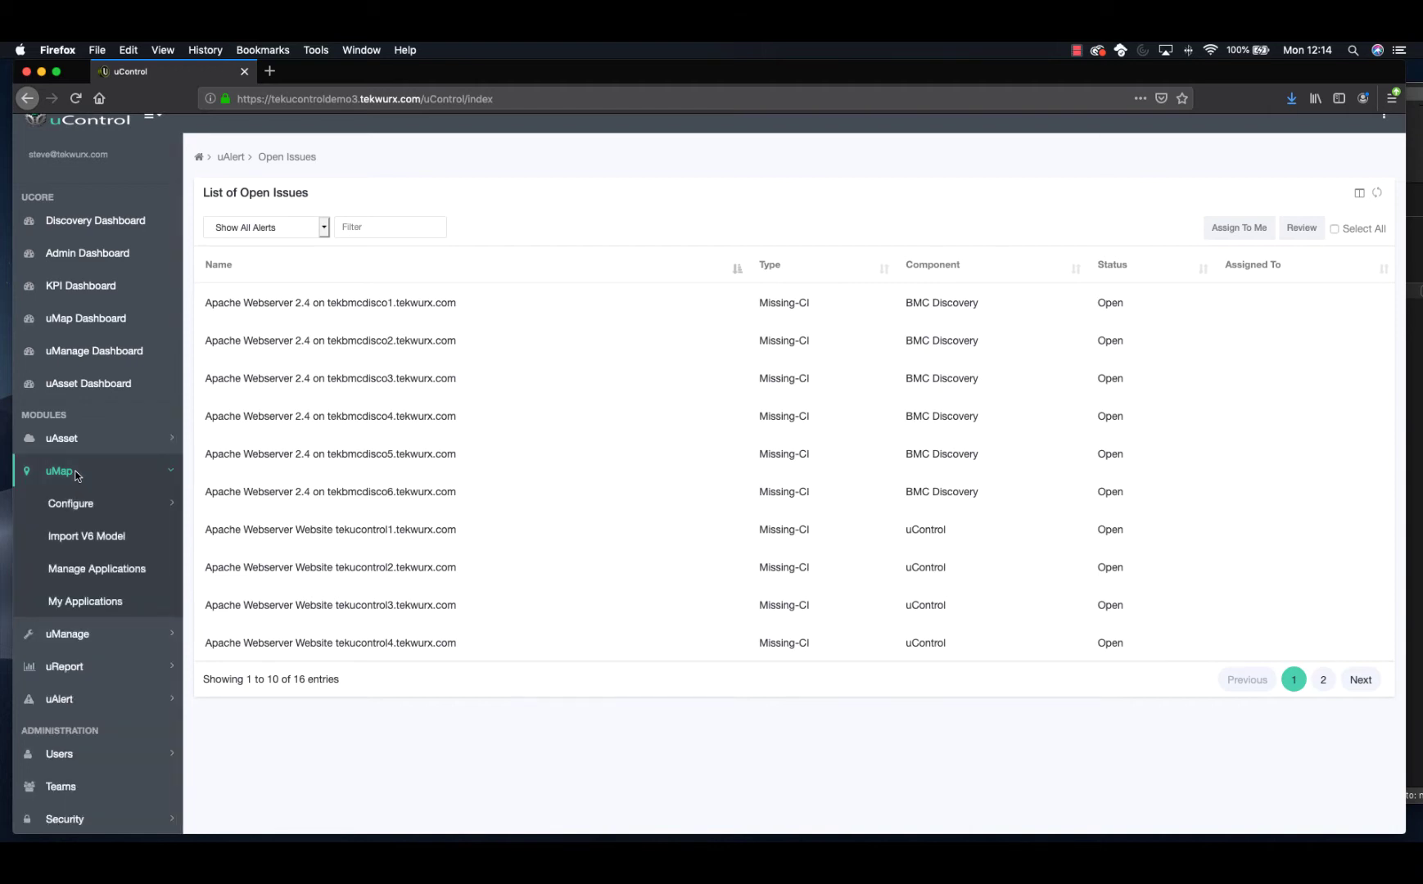
click(85, 570)
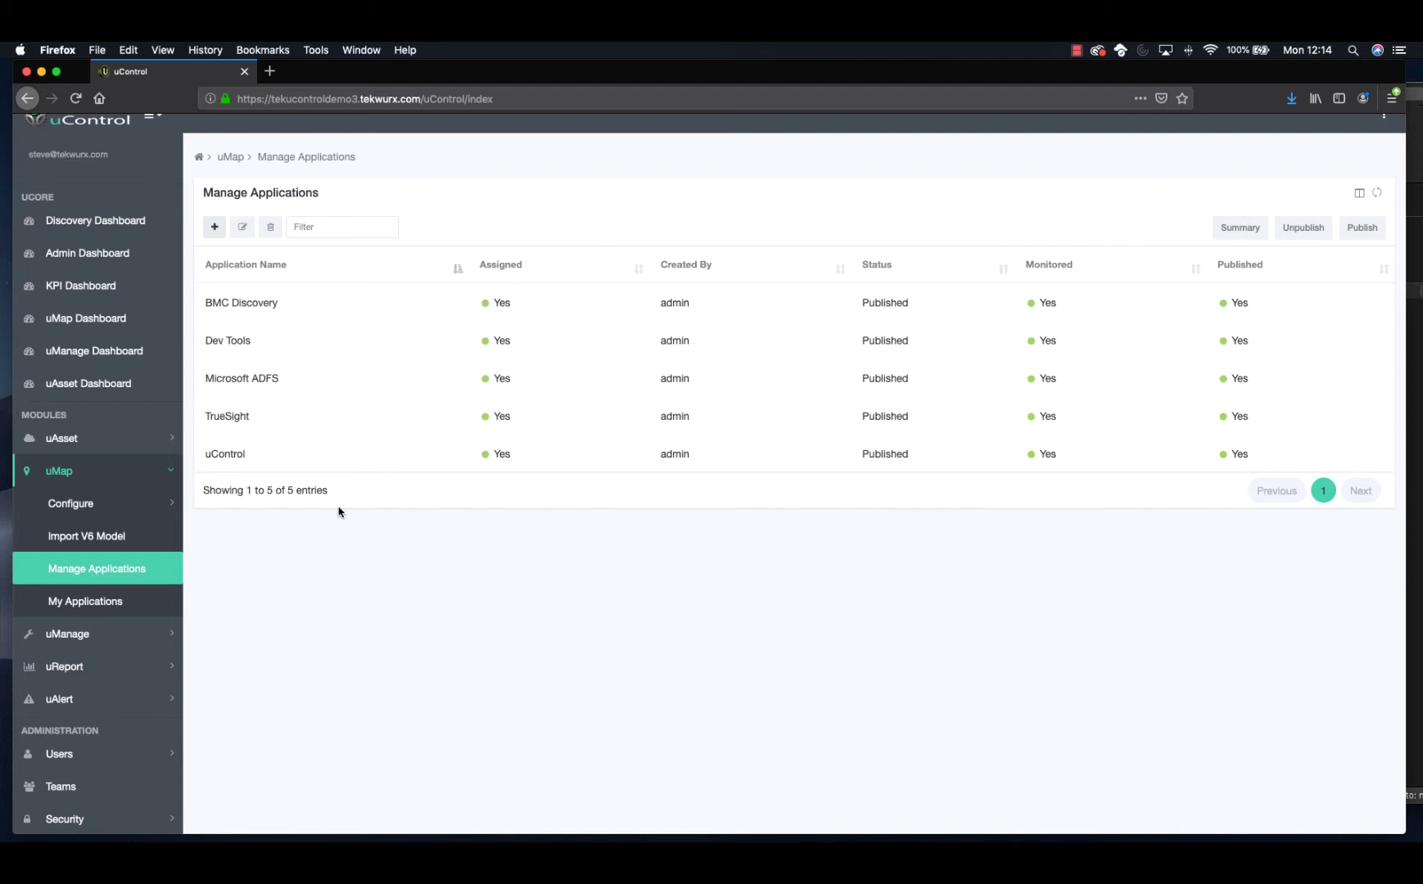
click(230, 314)
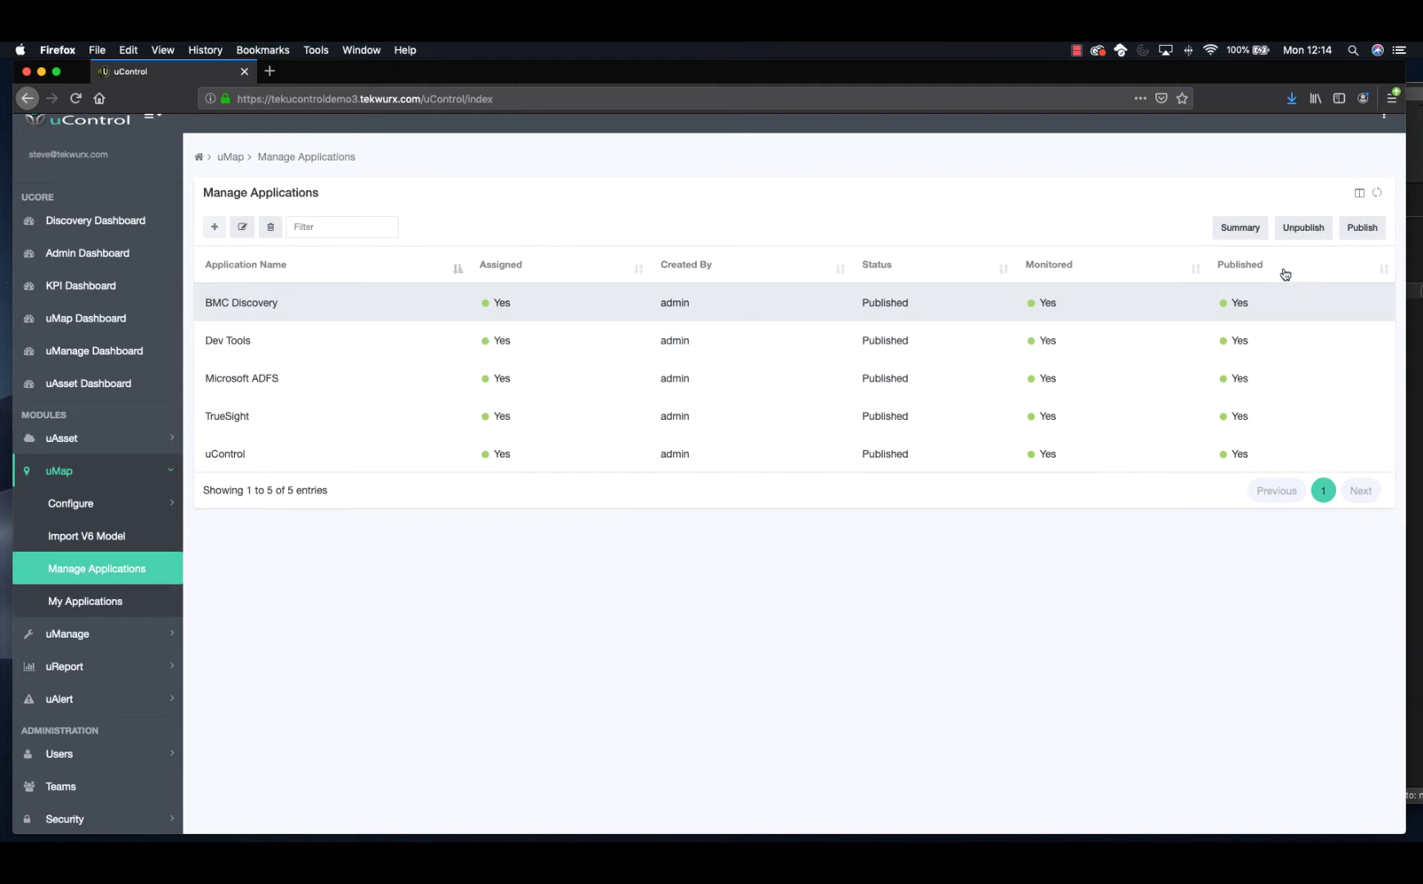
click(1241, 229)
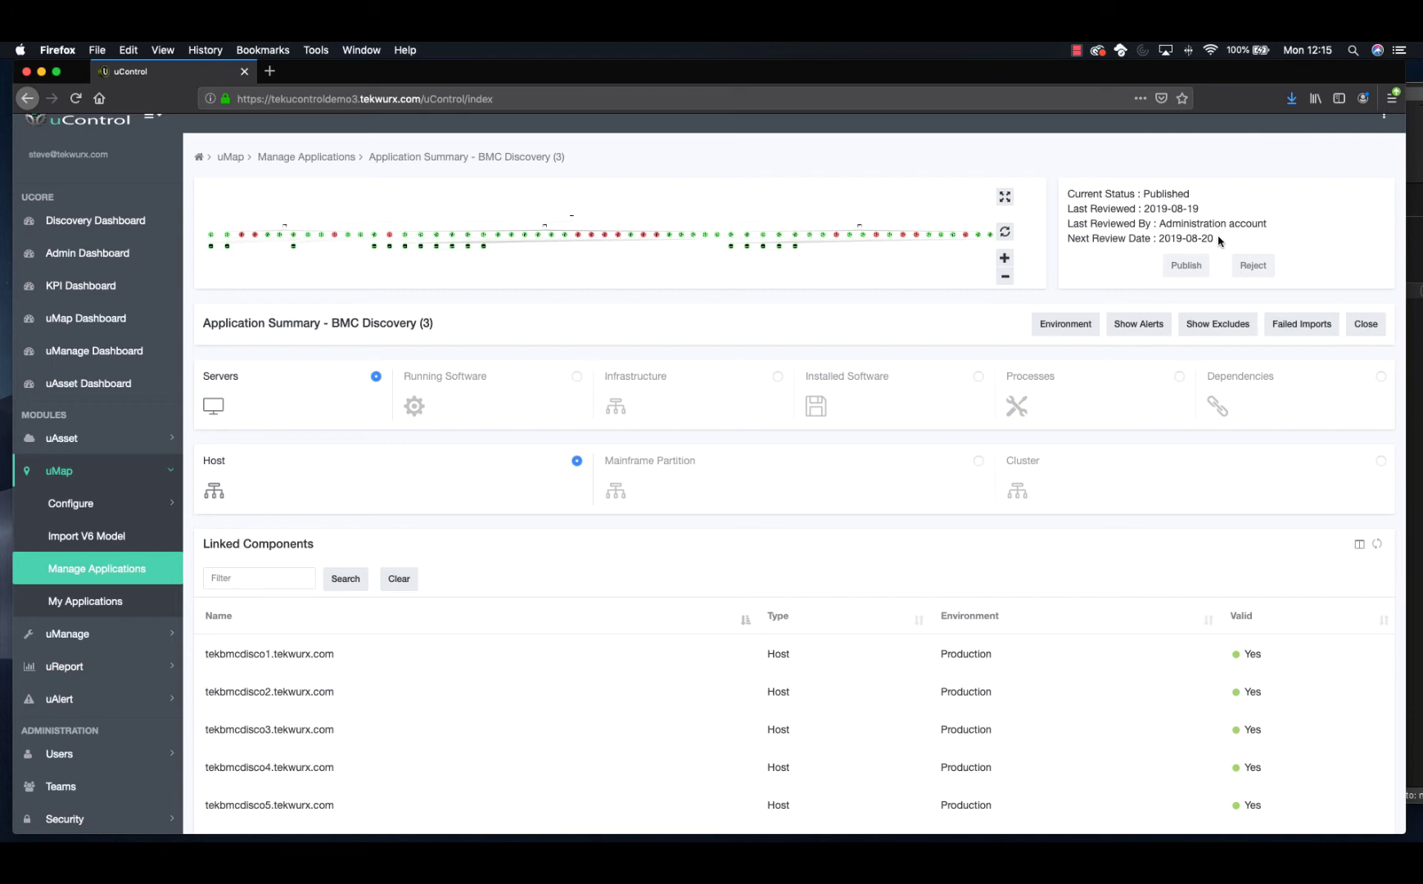
Examine the BMC Discovery application map enlarged to full view, including its environment branches, and return to the summary
click(1005, 197)
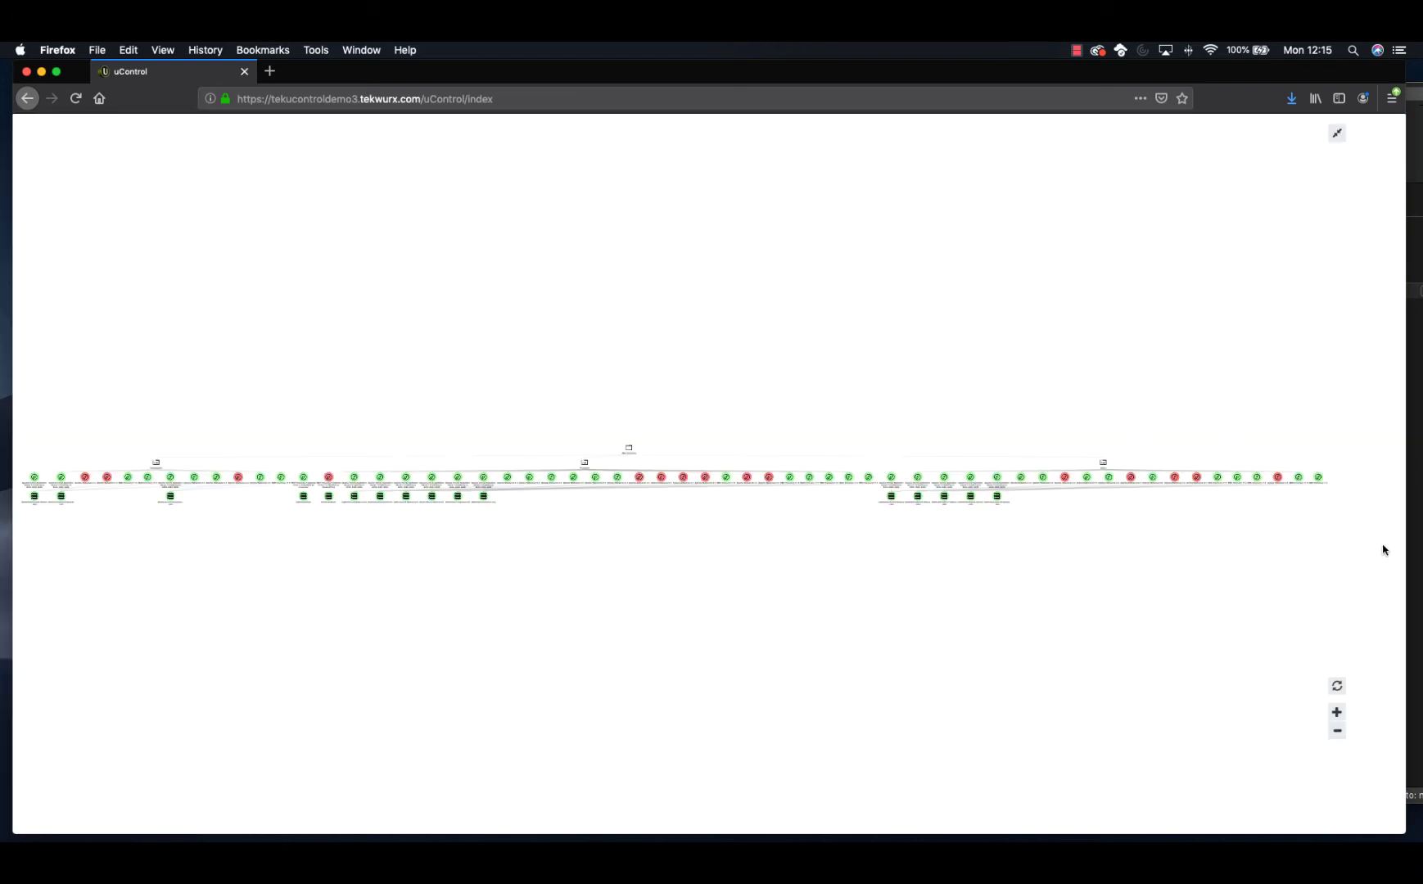
click(1343, 714)
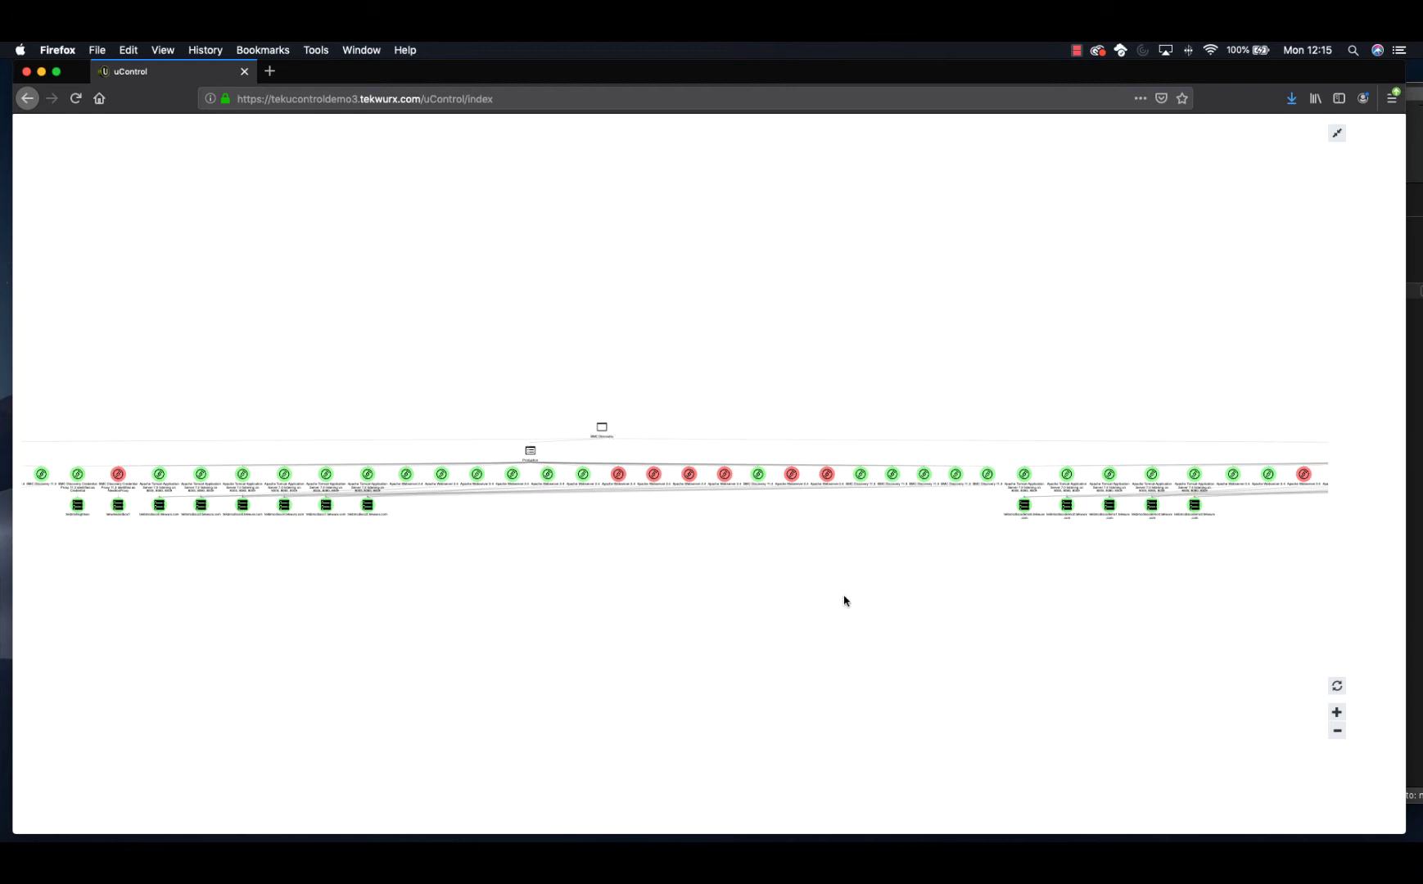
drag(838, 552, 1118, 549)
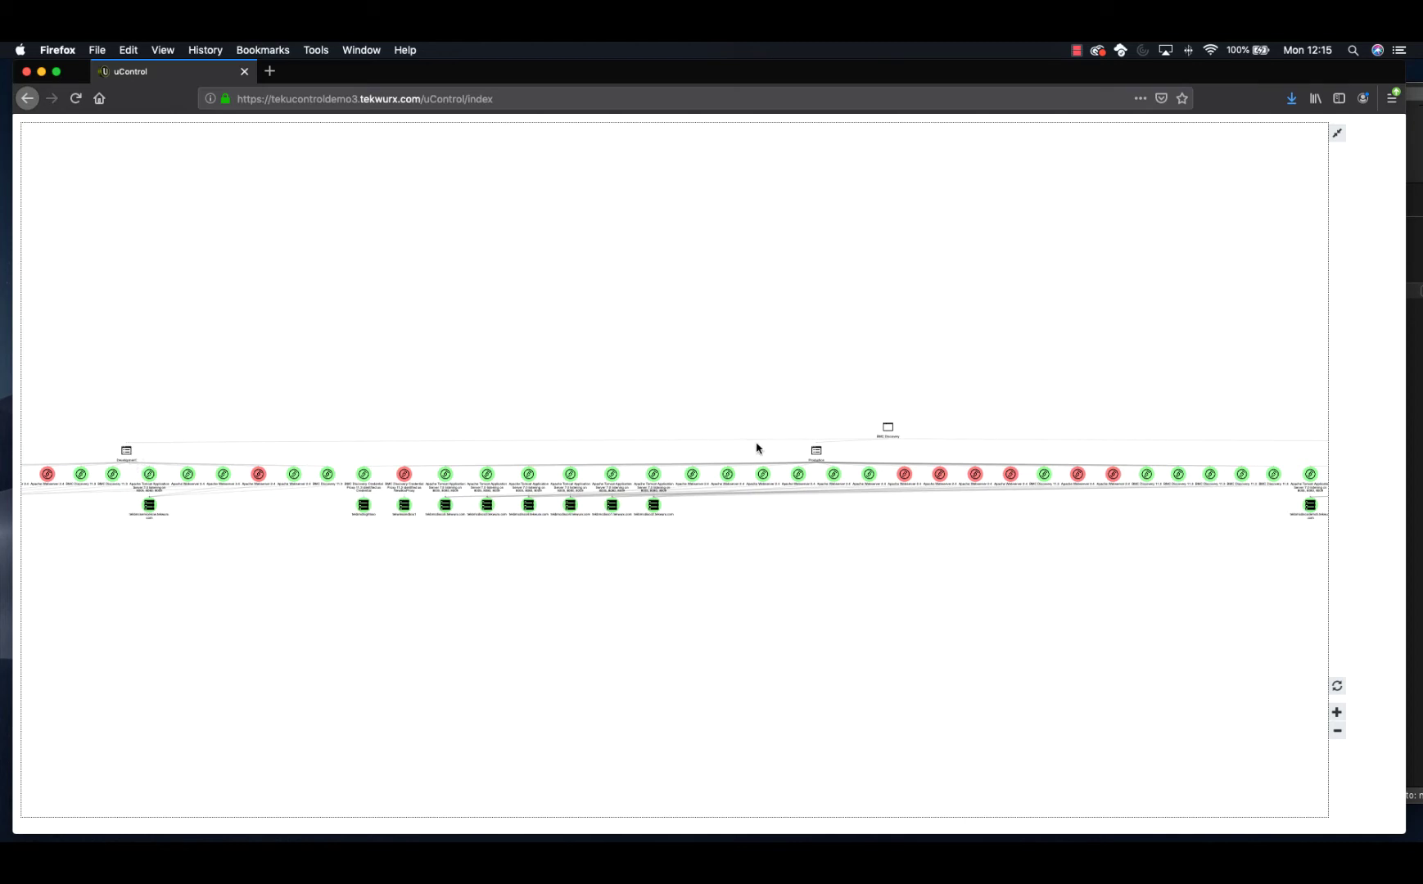
drag(1117, 583, 657, 591)
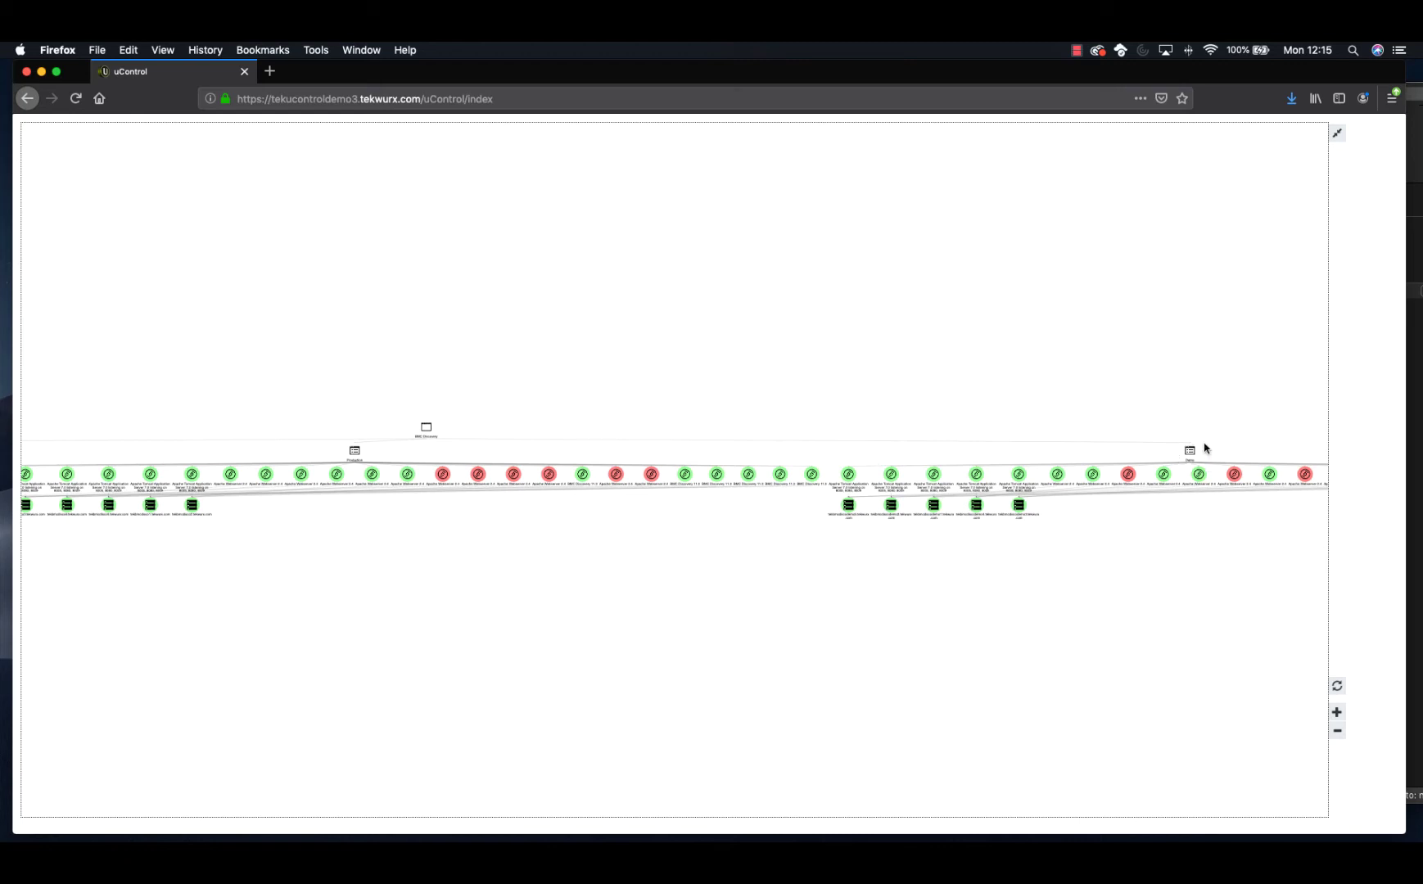
drag(806, 575, 1142, 532)
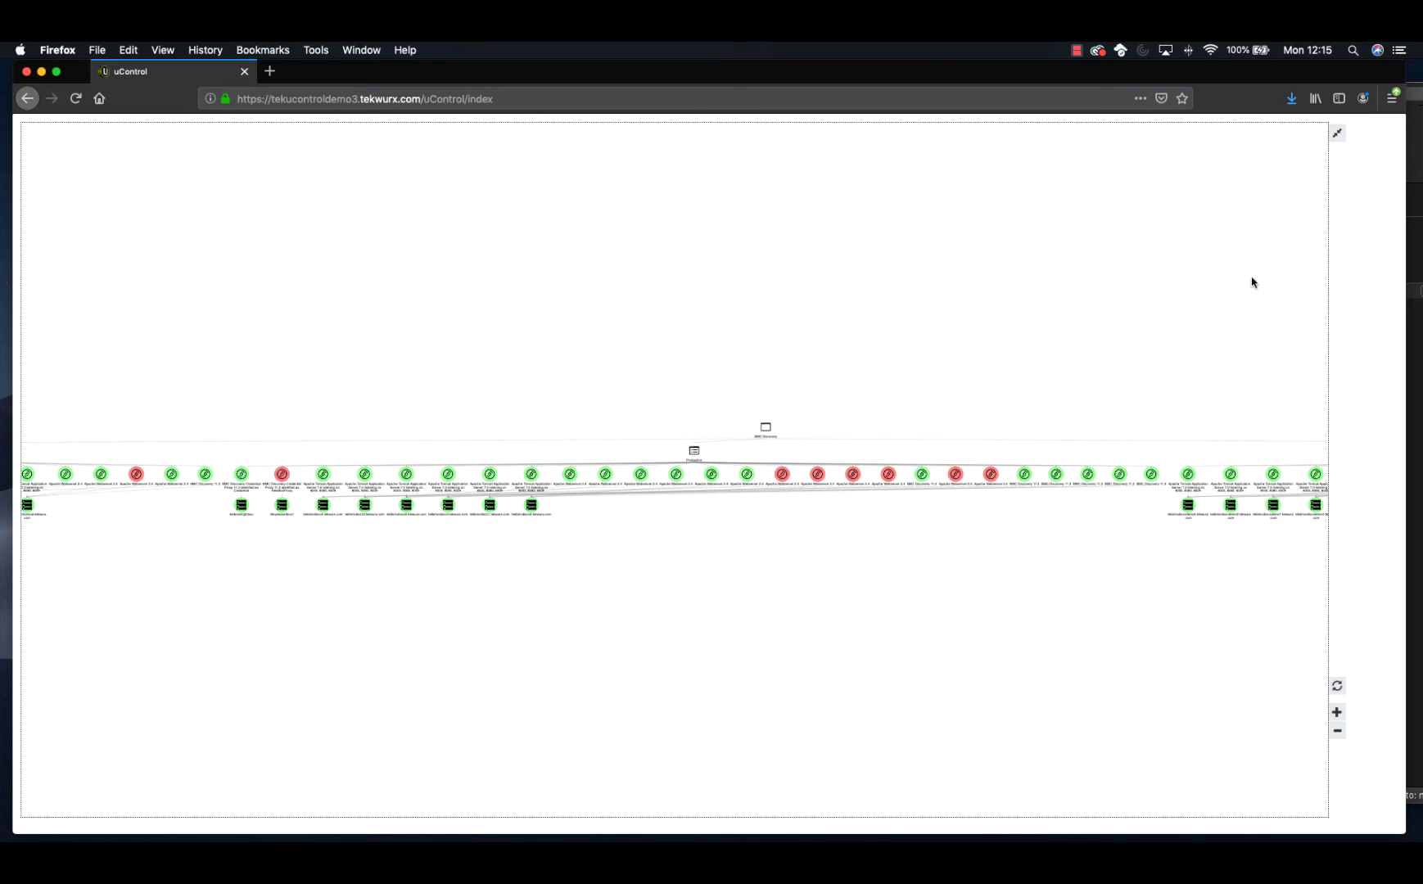
click(1337, 133)
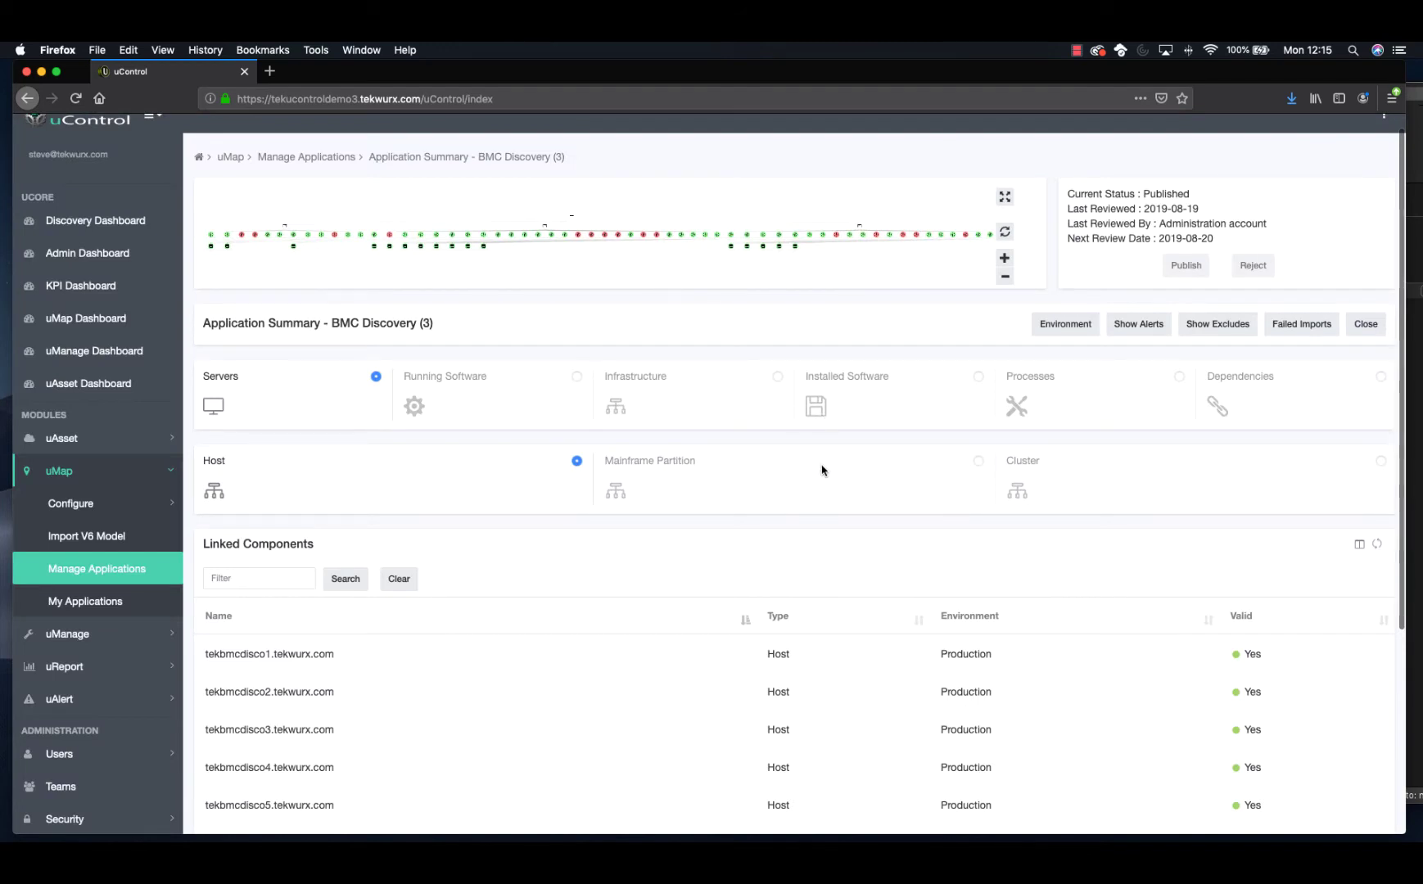
Review the linked host components in the BMC Discovery summary, and those for Running Software
scroll(821, 469, down, 7)
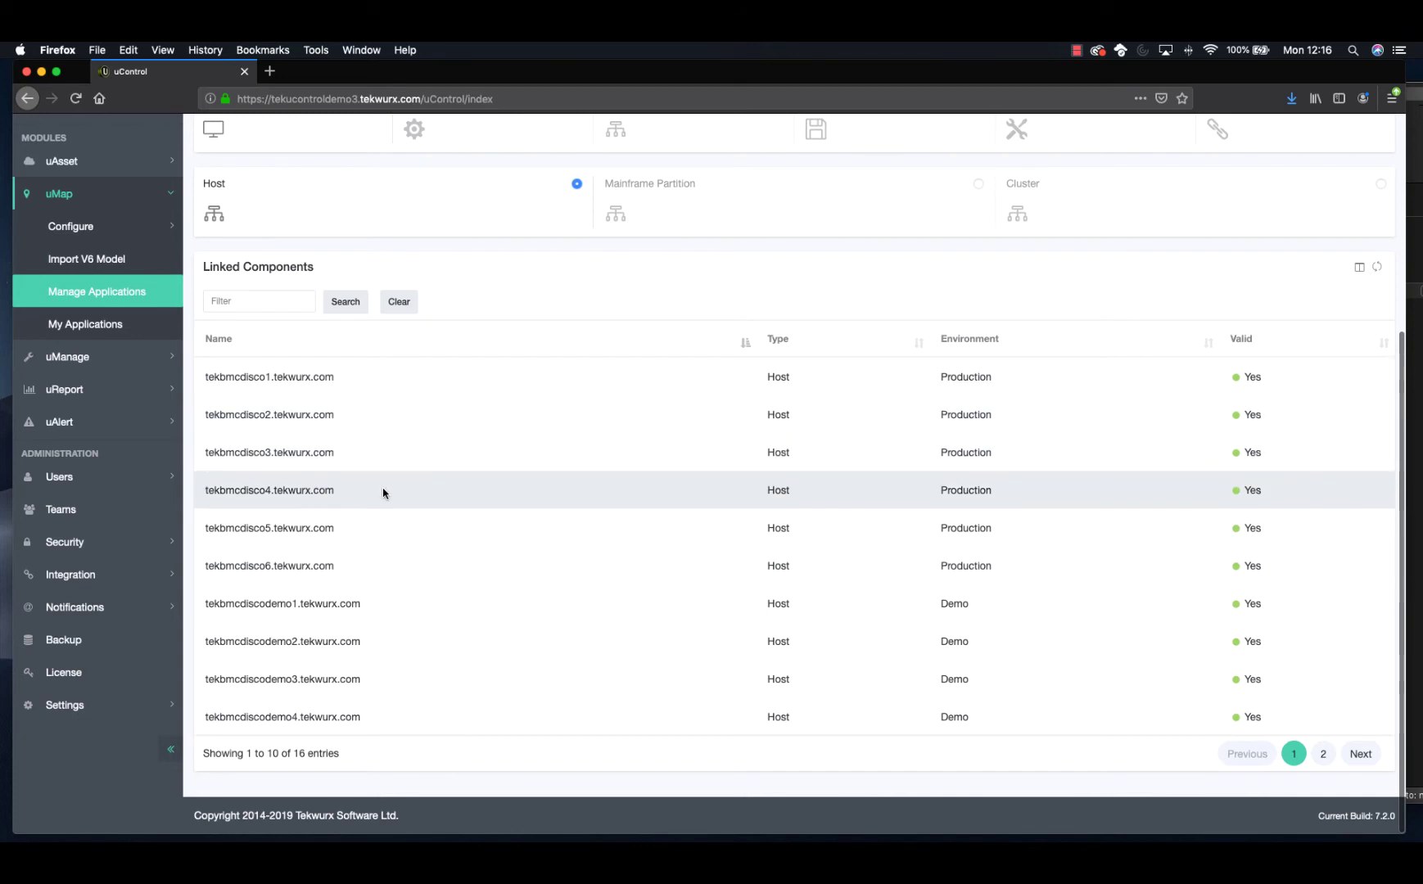
scroll(382, 491, up, 1)
scroll(382, 491, up, 3)
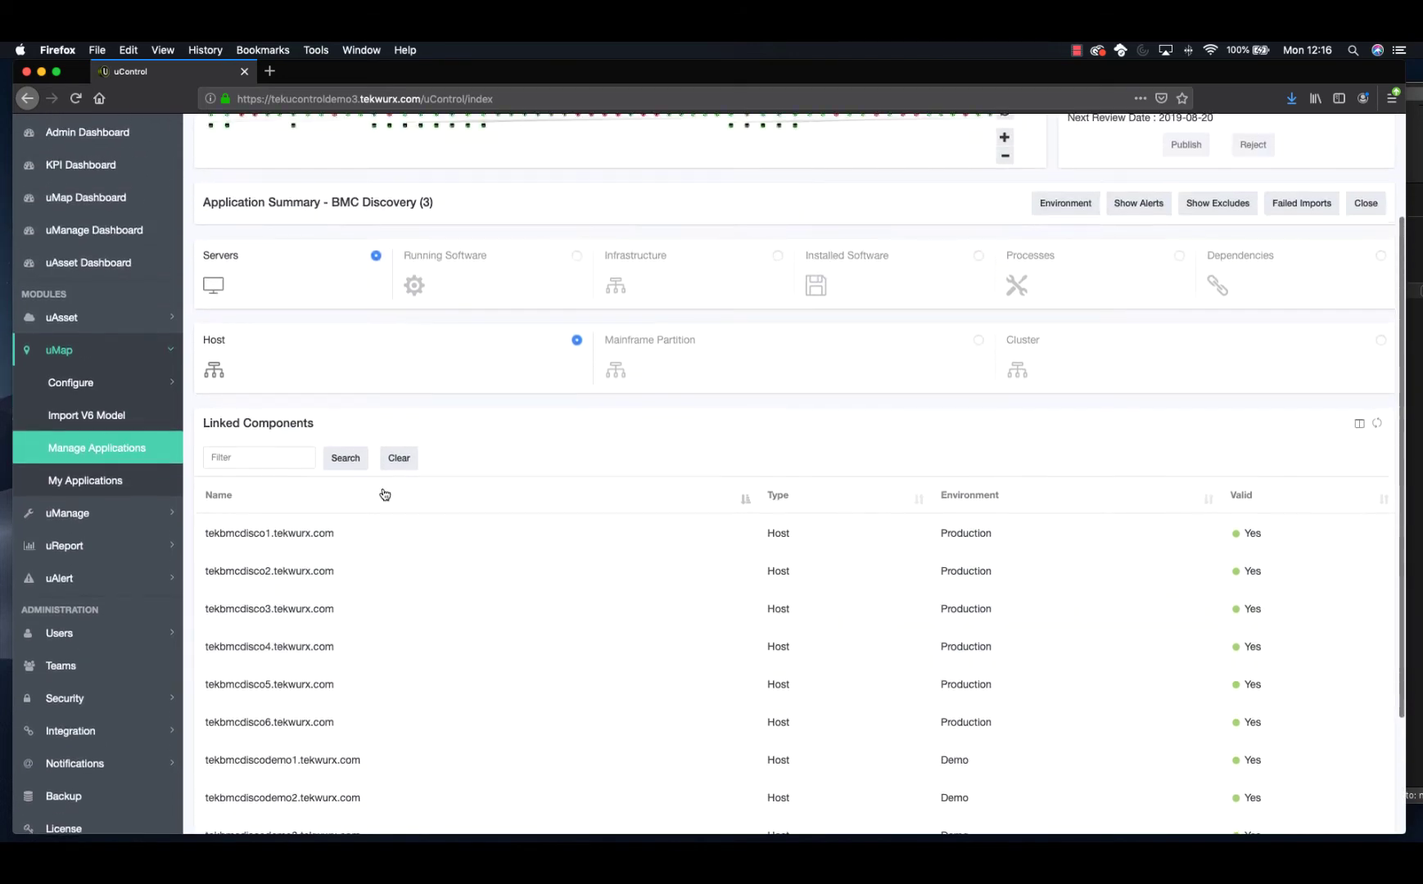
click(577, 256)
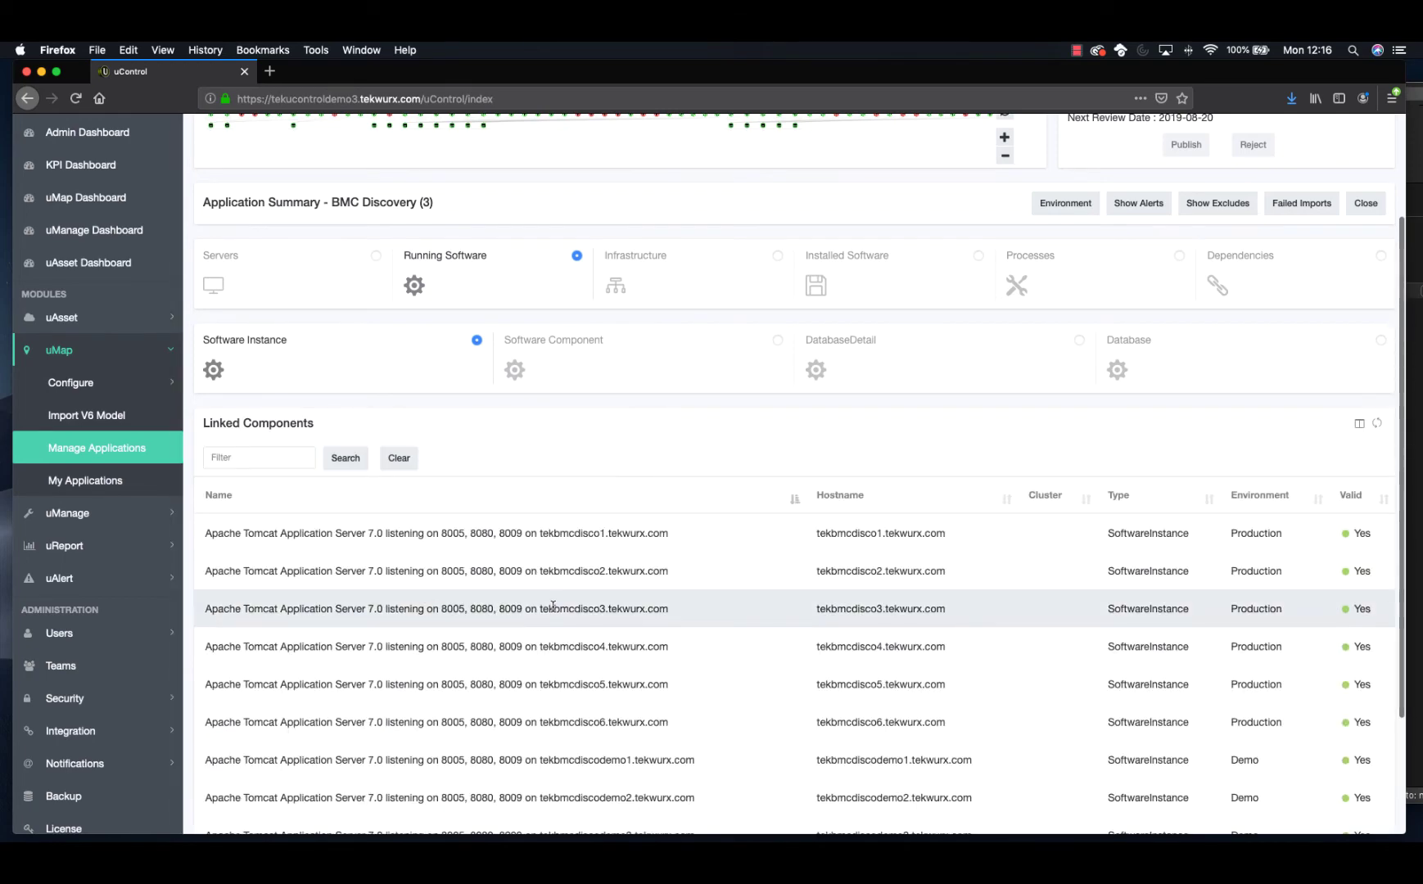
scroll(555, 491, down, 4)
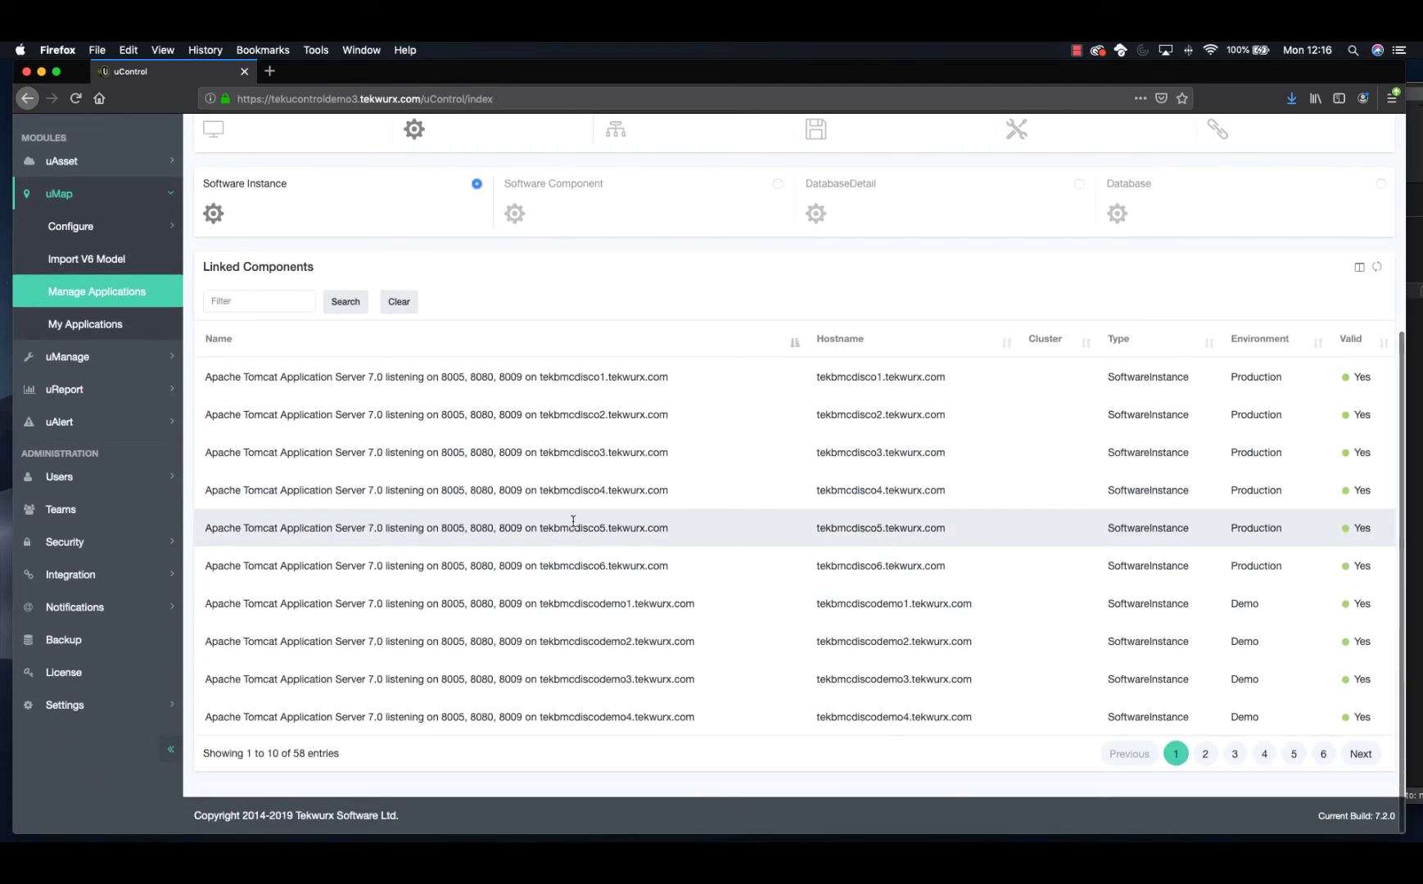
scroll(572, 522, up, 7)
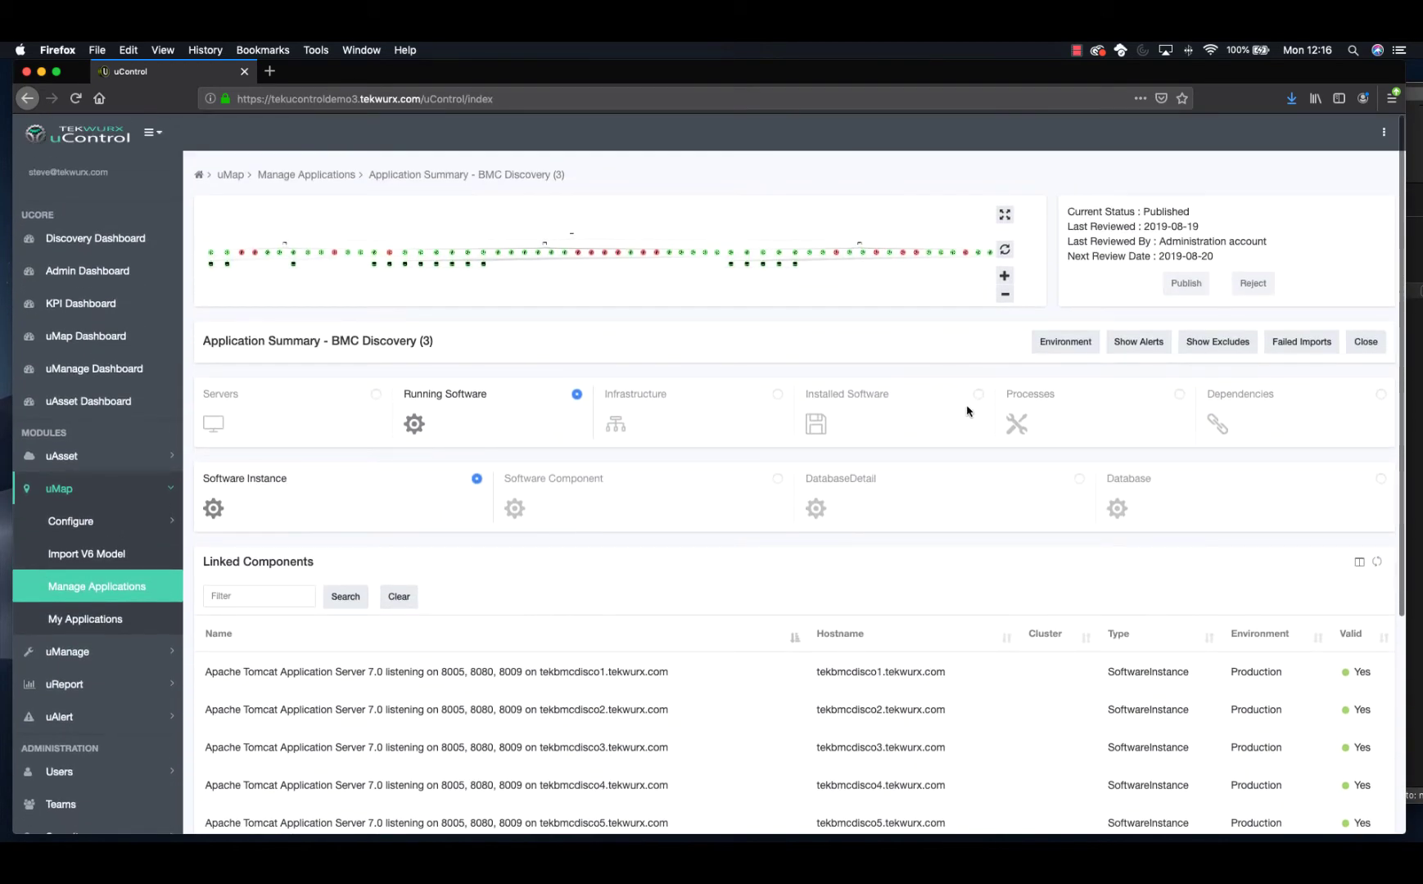
Filter the BMC Discovery summary by the Production environment and show the application's alerts
click(1072, 345)
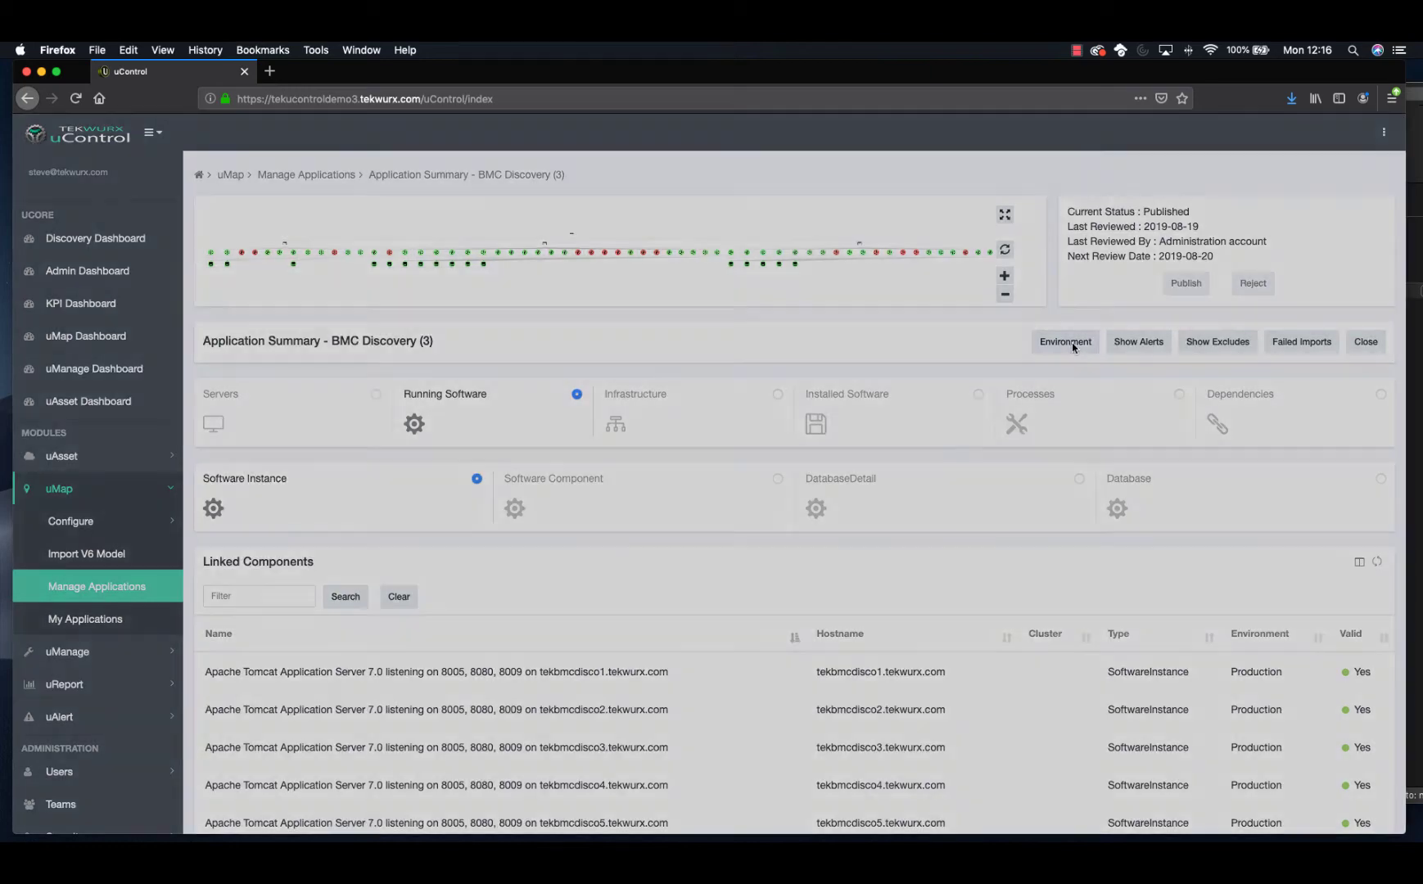
click(563, 247)
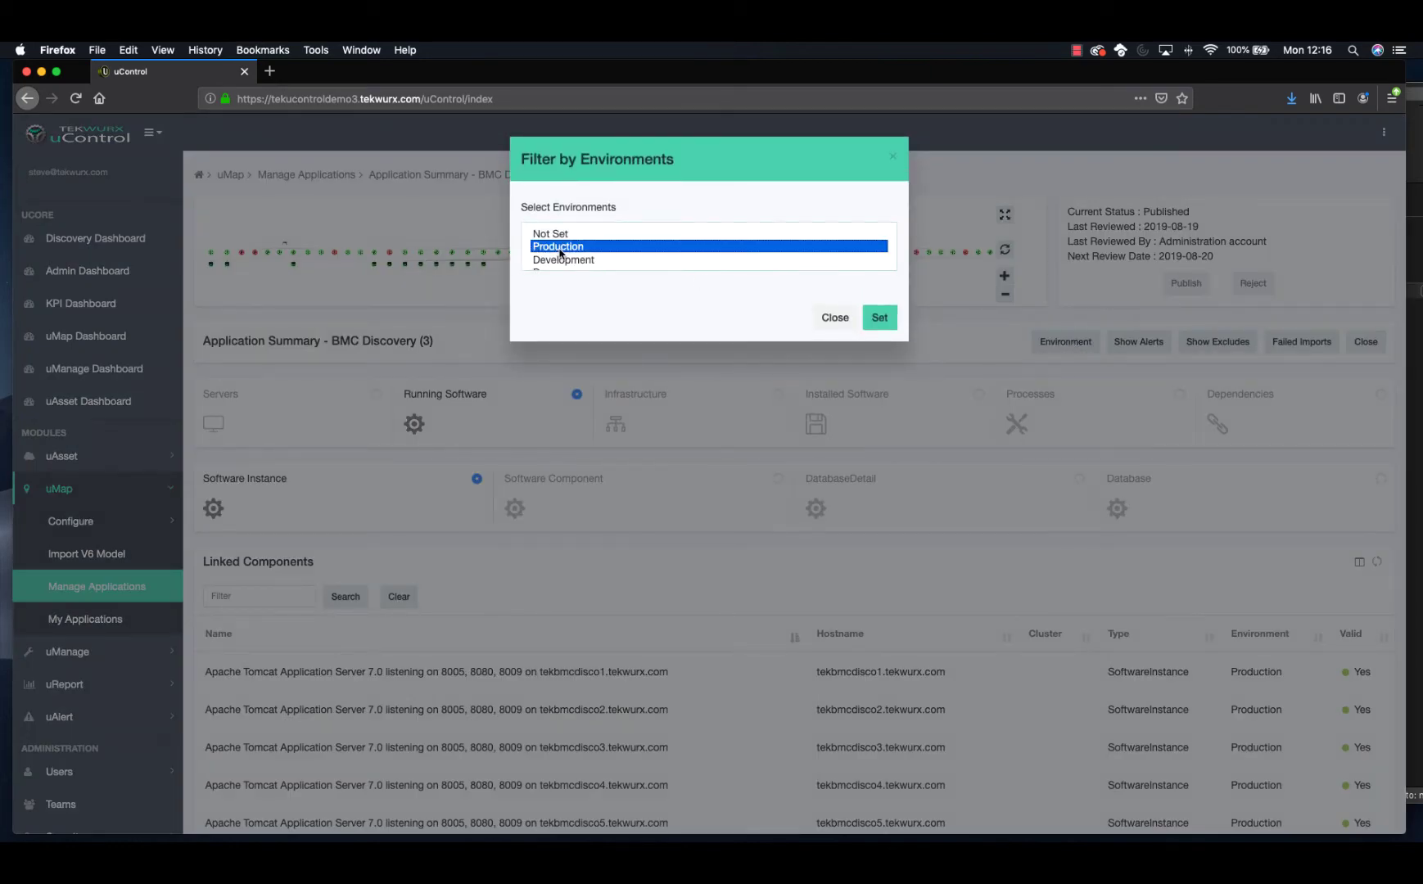
click(879, 317)
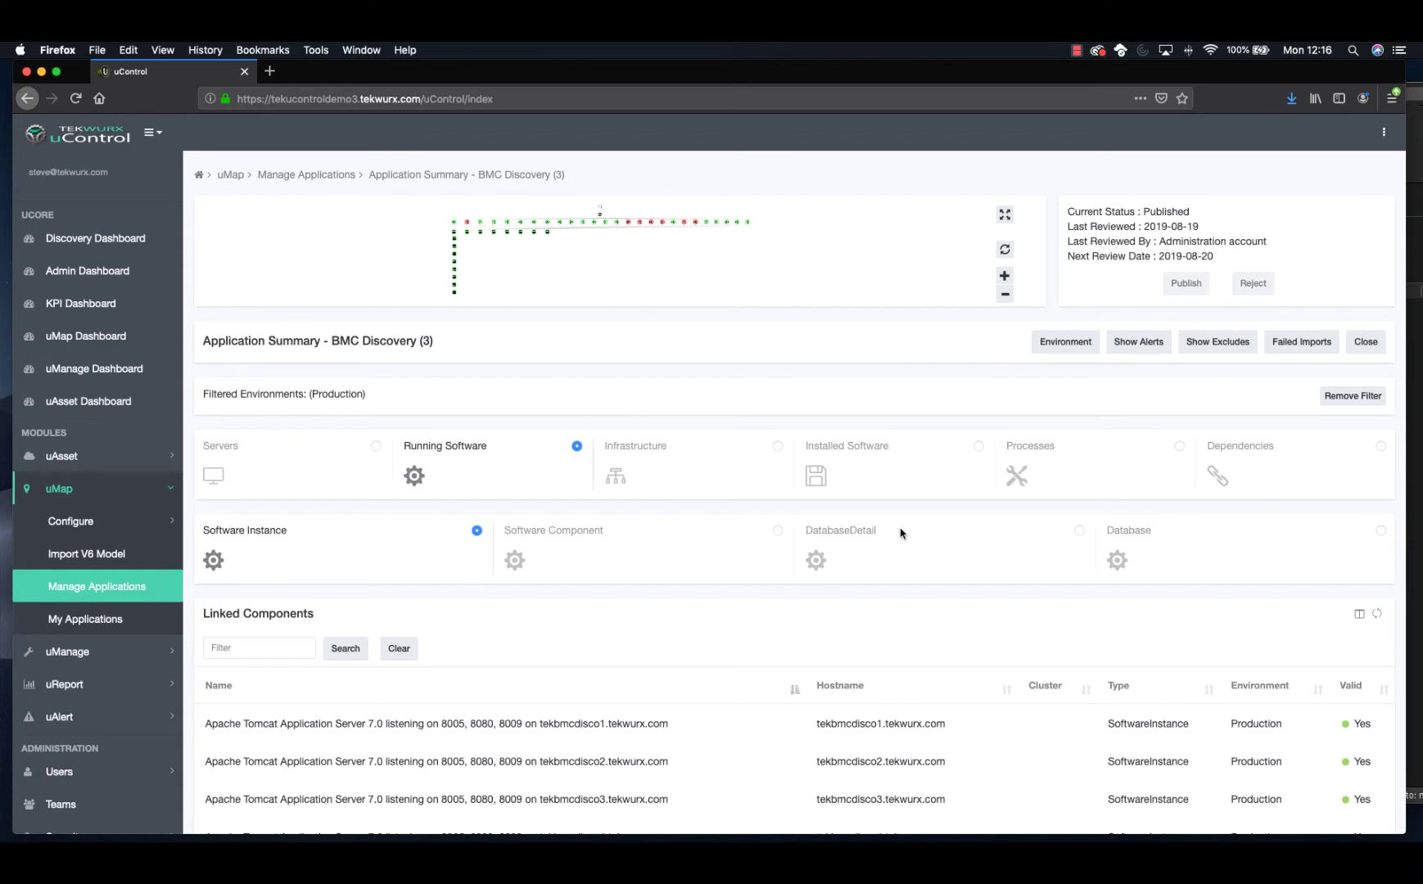
click(1138, 350)
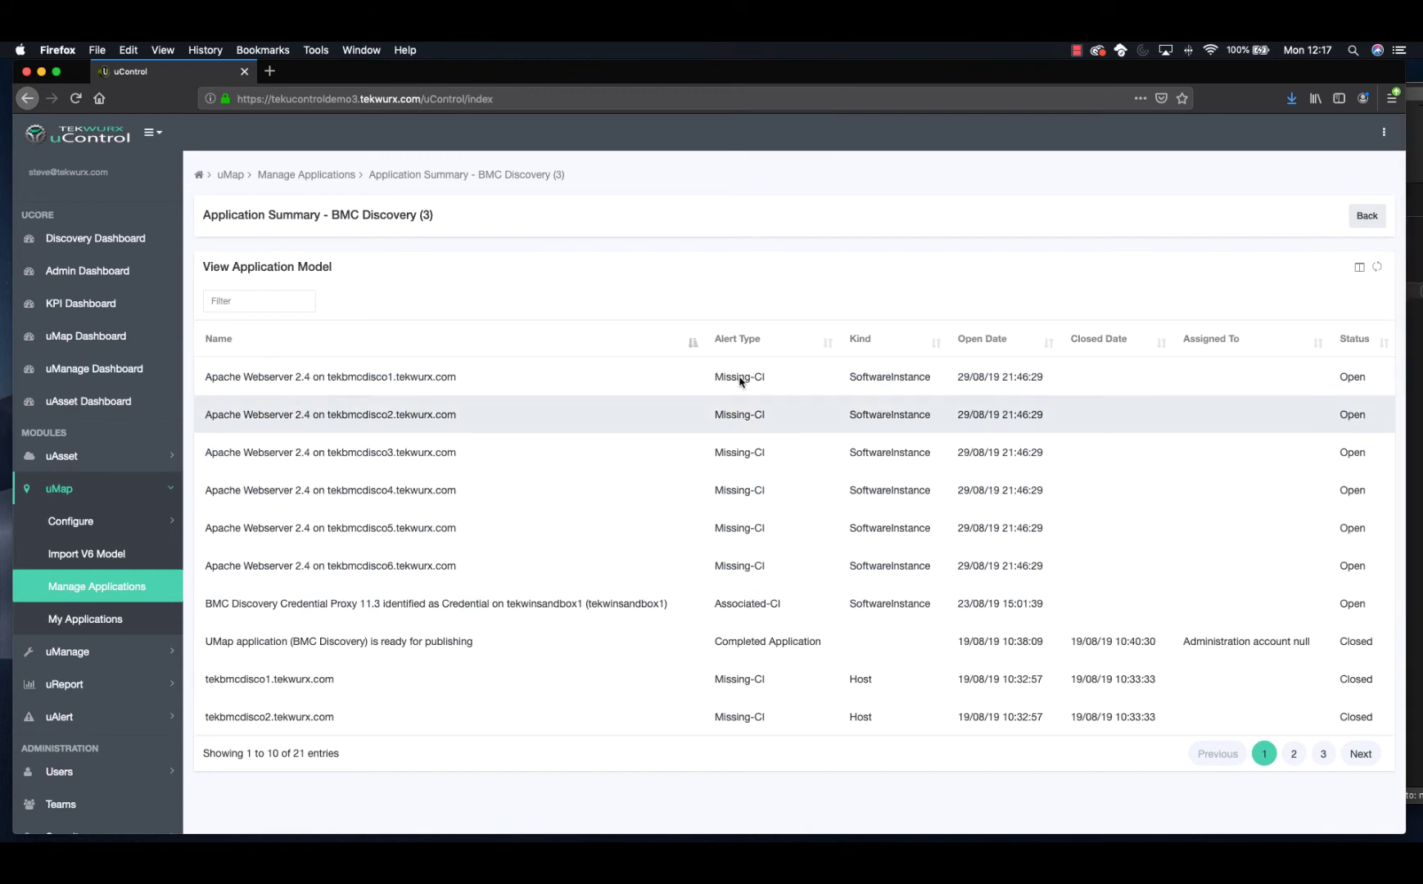
Put the BMC Discovery application from uMap's My Applications into configuration and confirm it
click(104, 621)
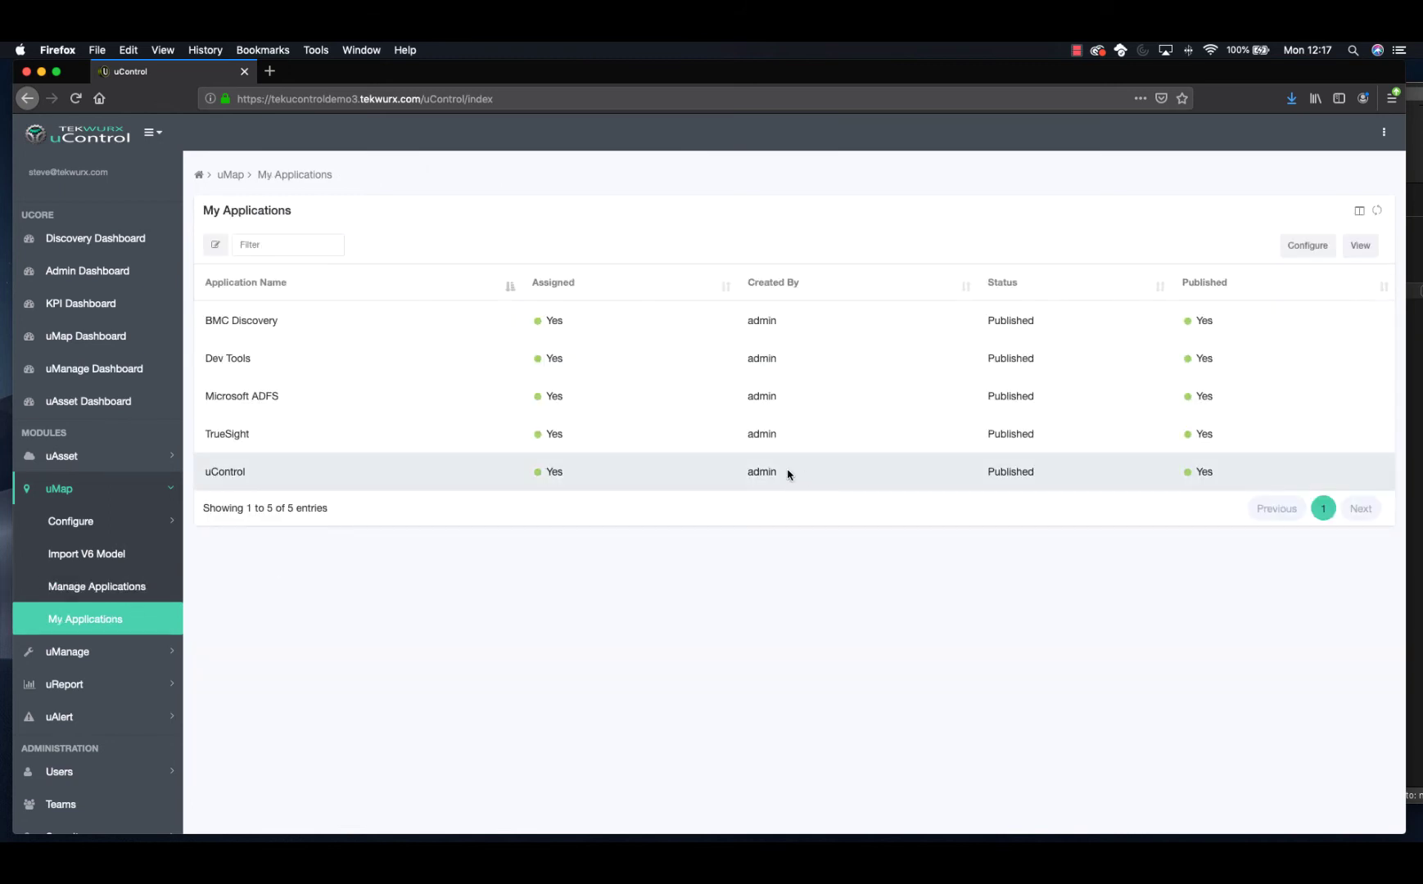
click(236, 324)
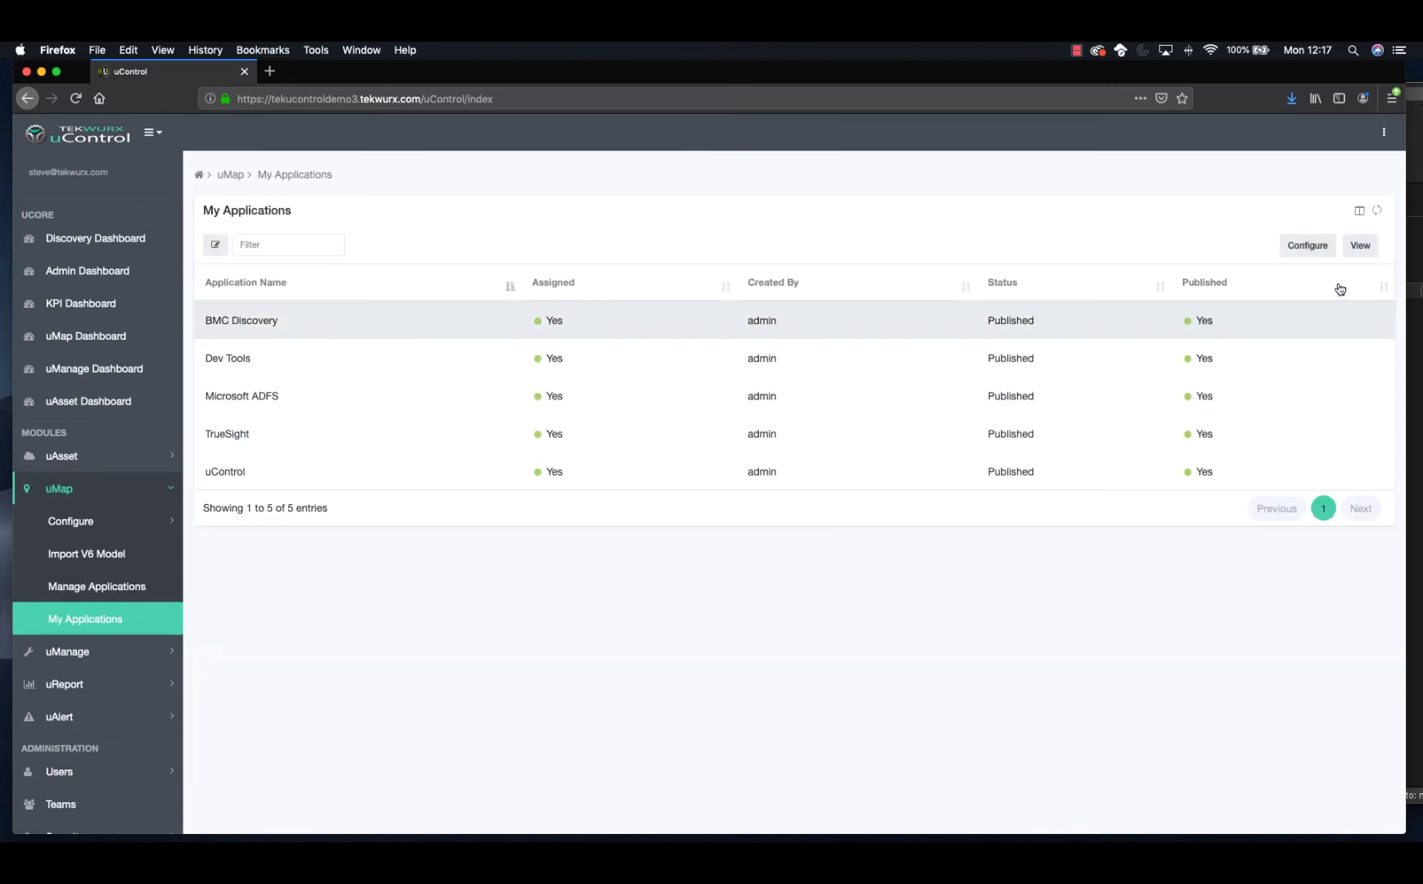
click(1309, 256)
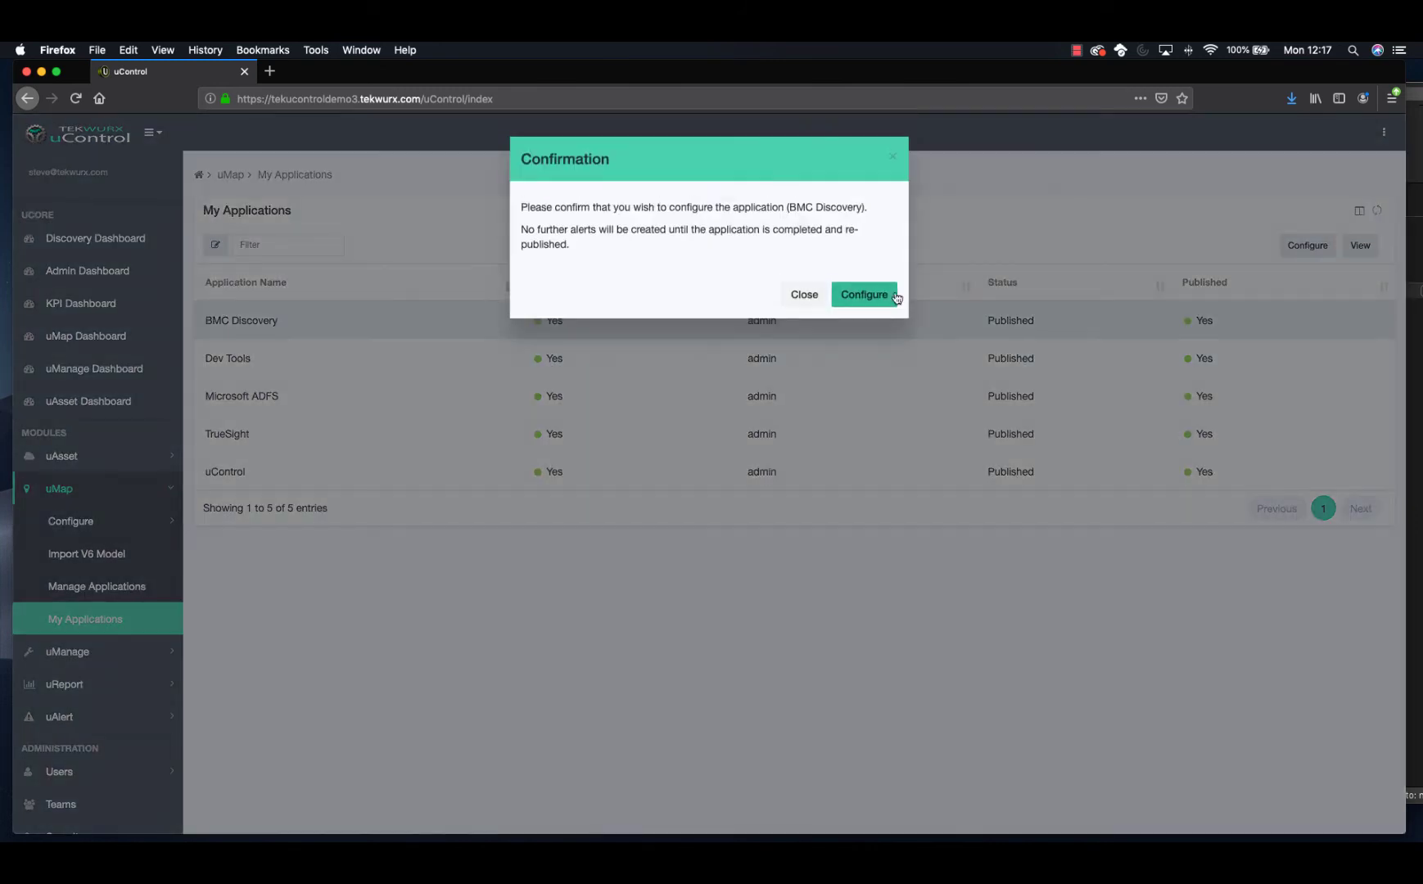
click(866, 298)
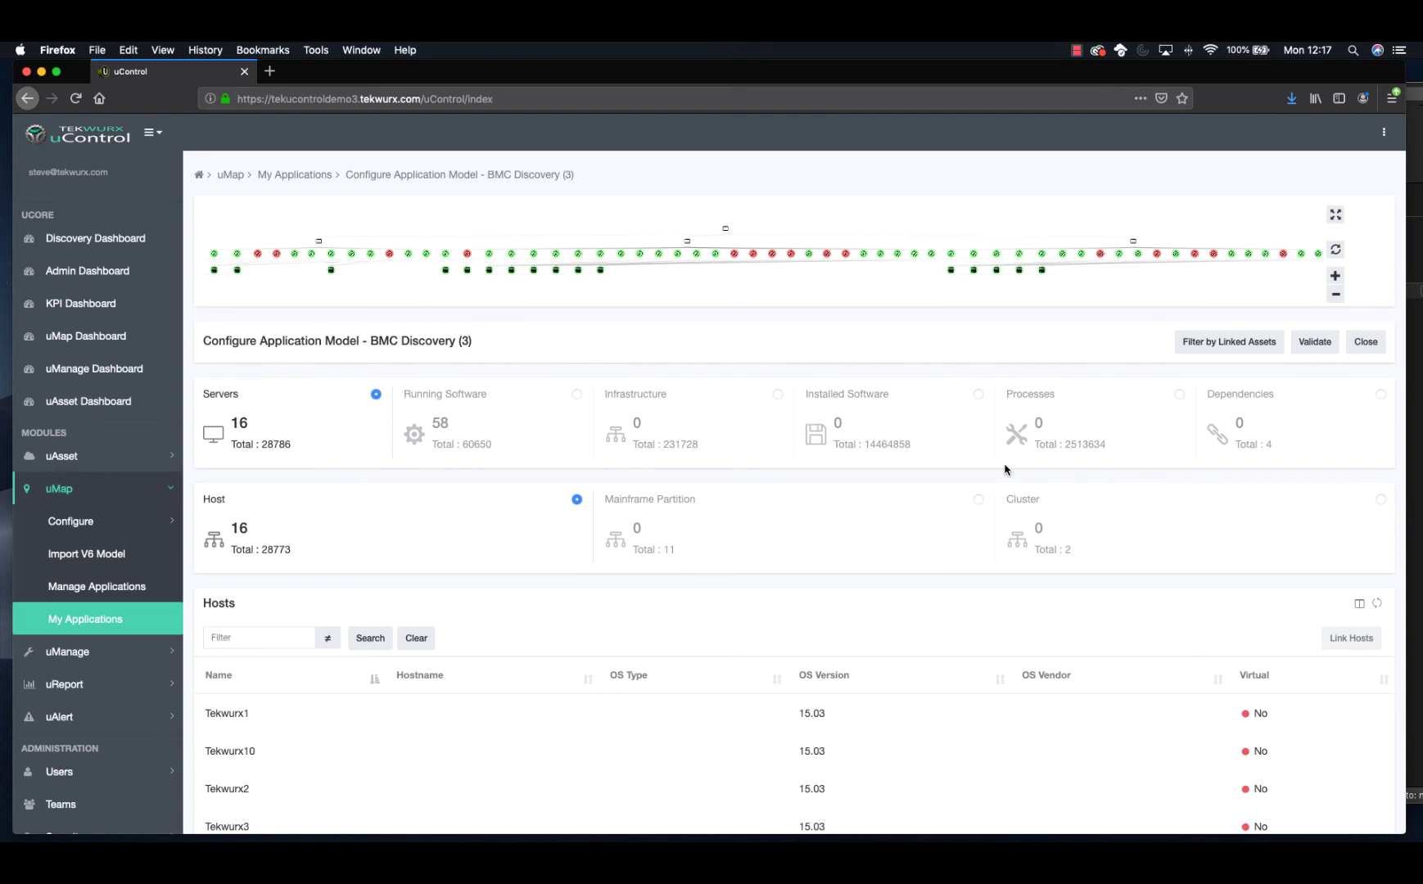
Review the Hosts available for linking in the BMC Discovery application model
scroll(741, 558, down, 5)
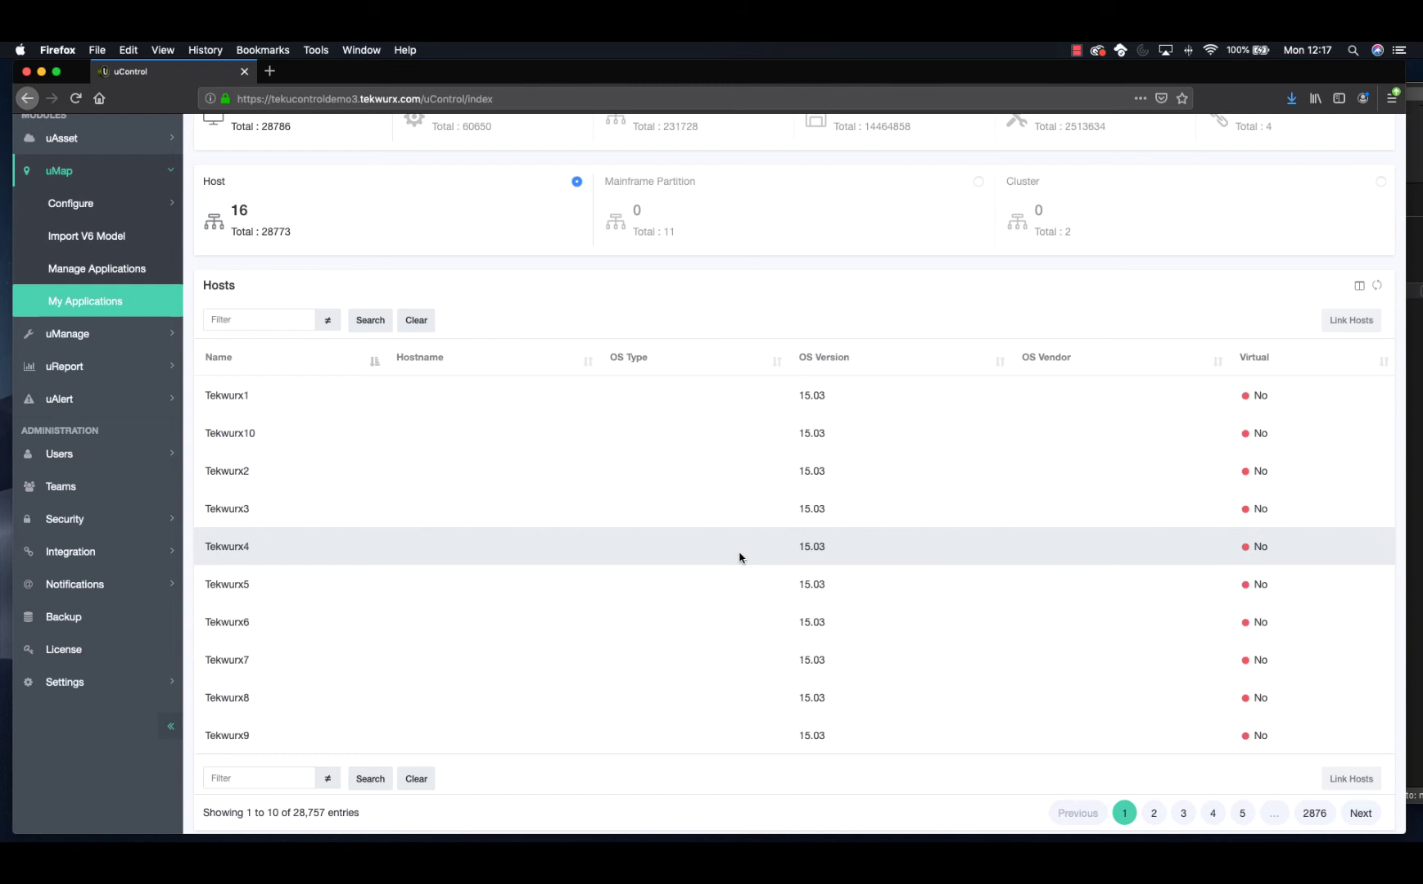
scroll(740, 558, up, 5)
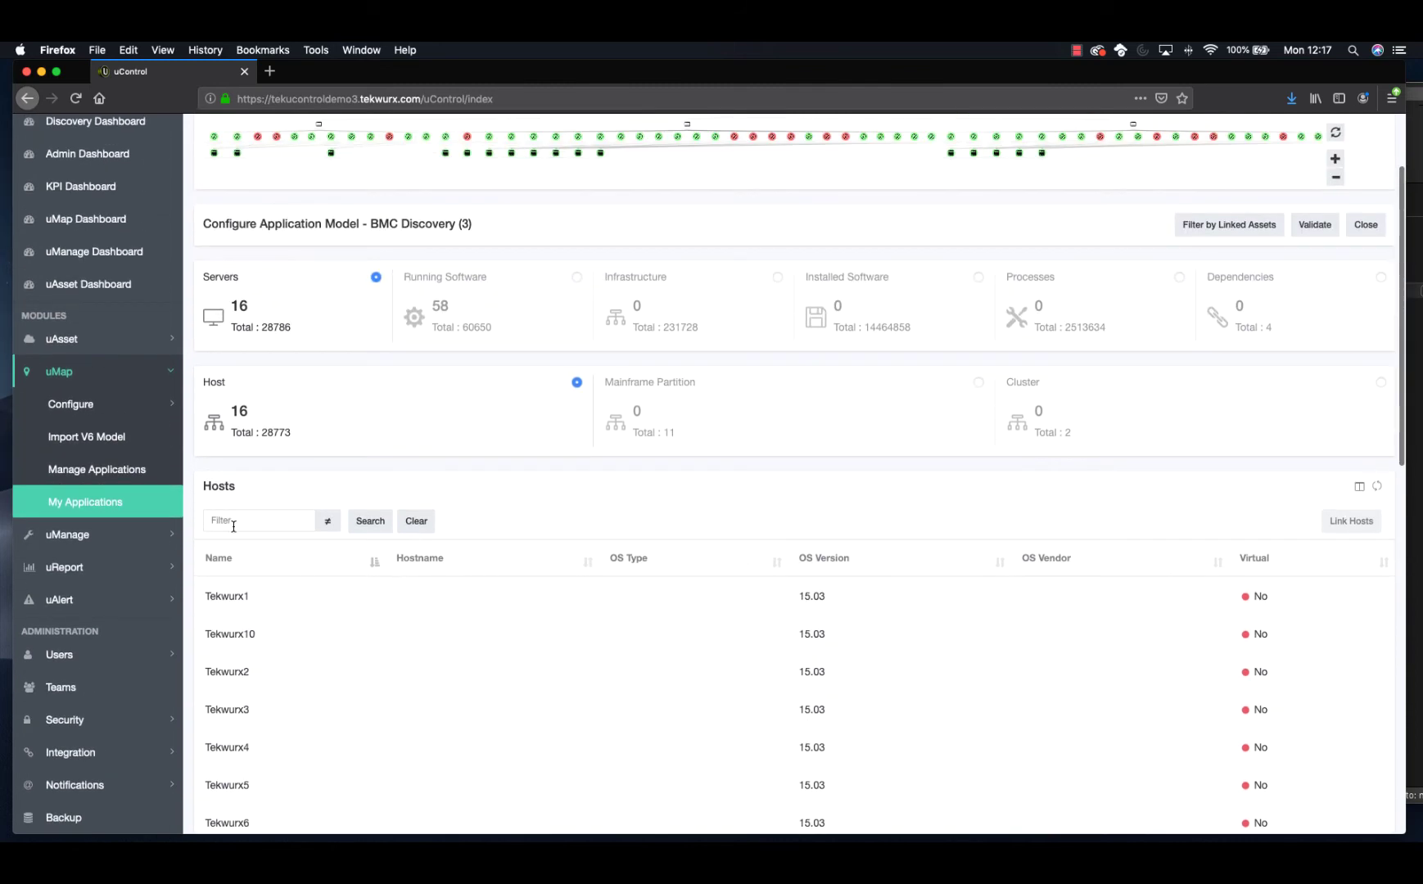
scroll(248, 533, down, 1)
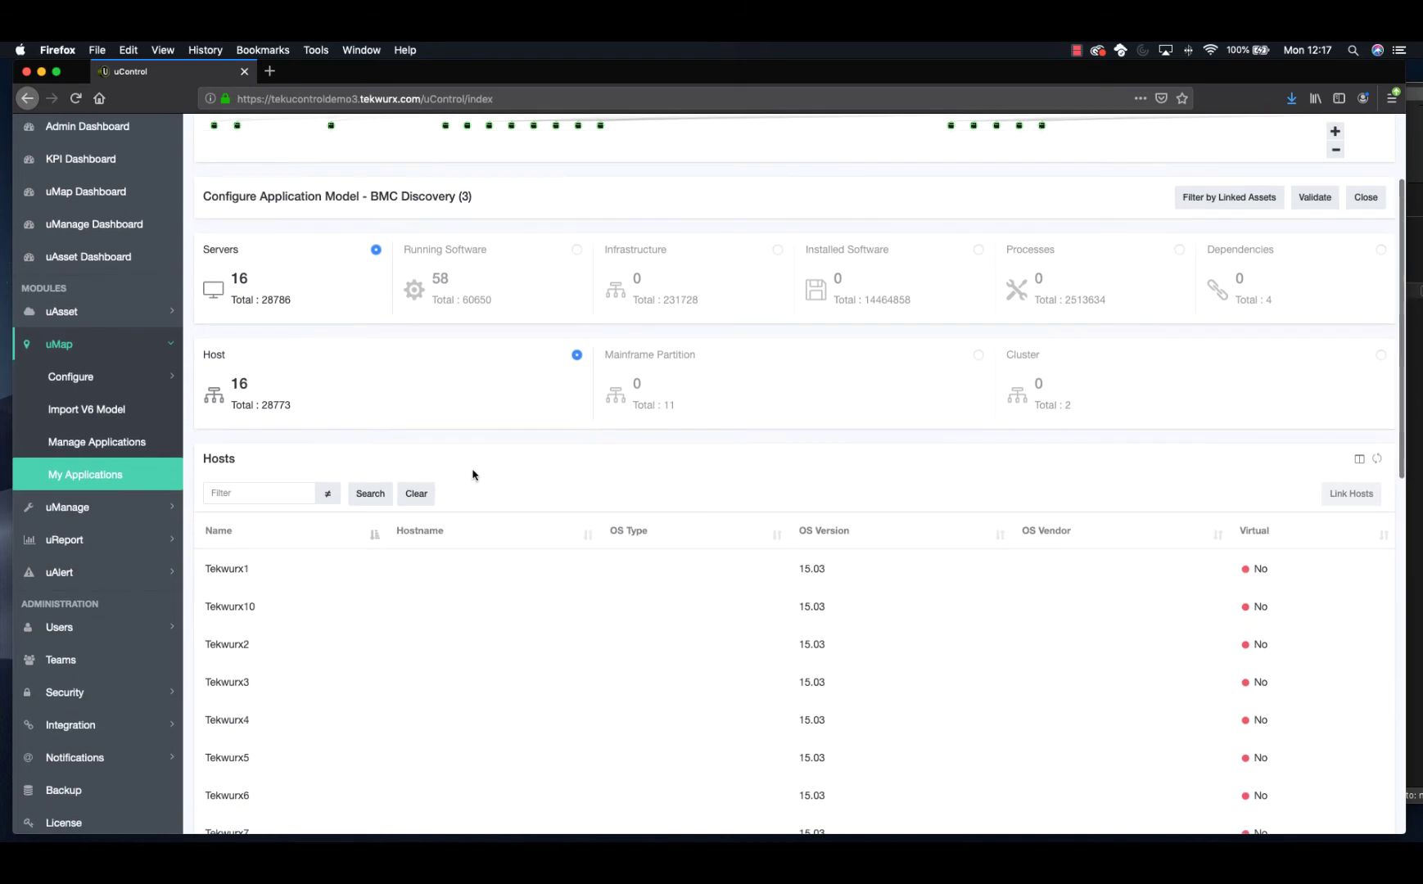
Show the software instances under Running Software and select "Webserver on mcr-webdpr-01"
click(577, 250)
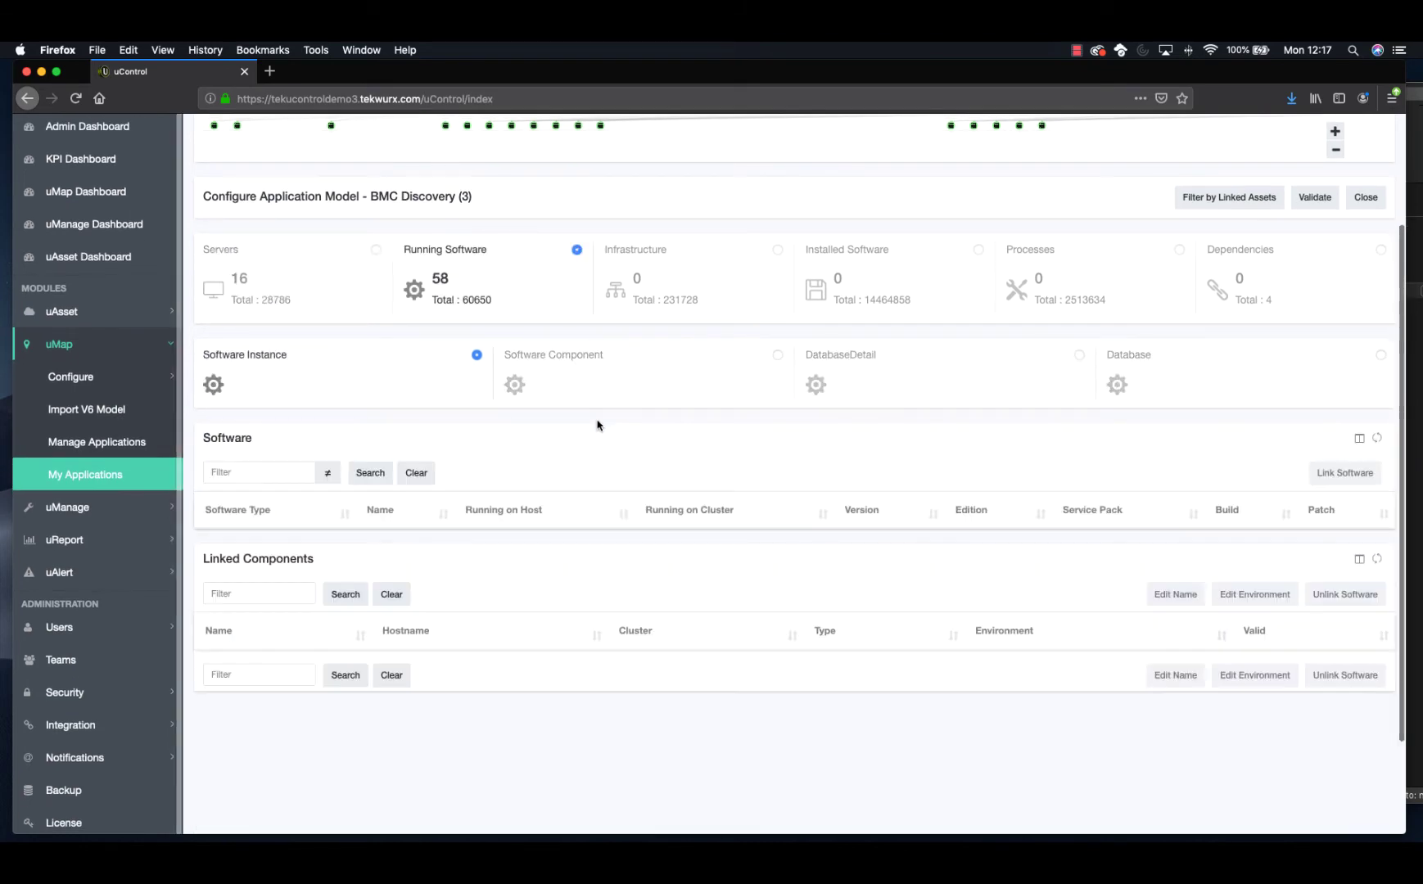
scroll(412, 523, down, 3)
scroll(412, 540, down, 1)
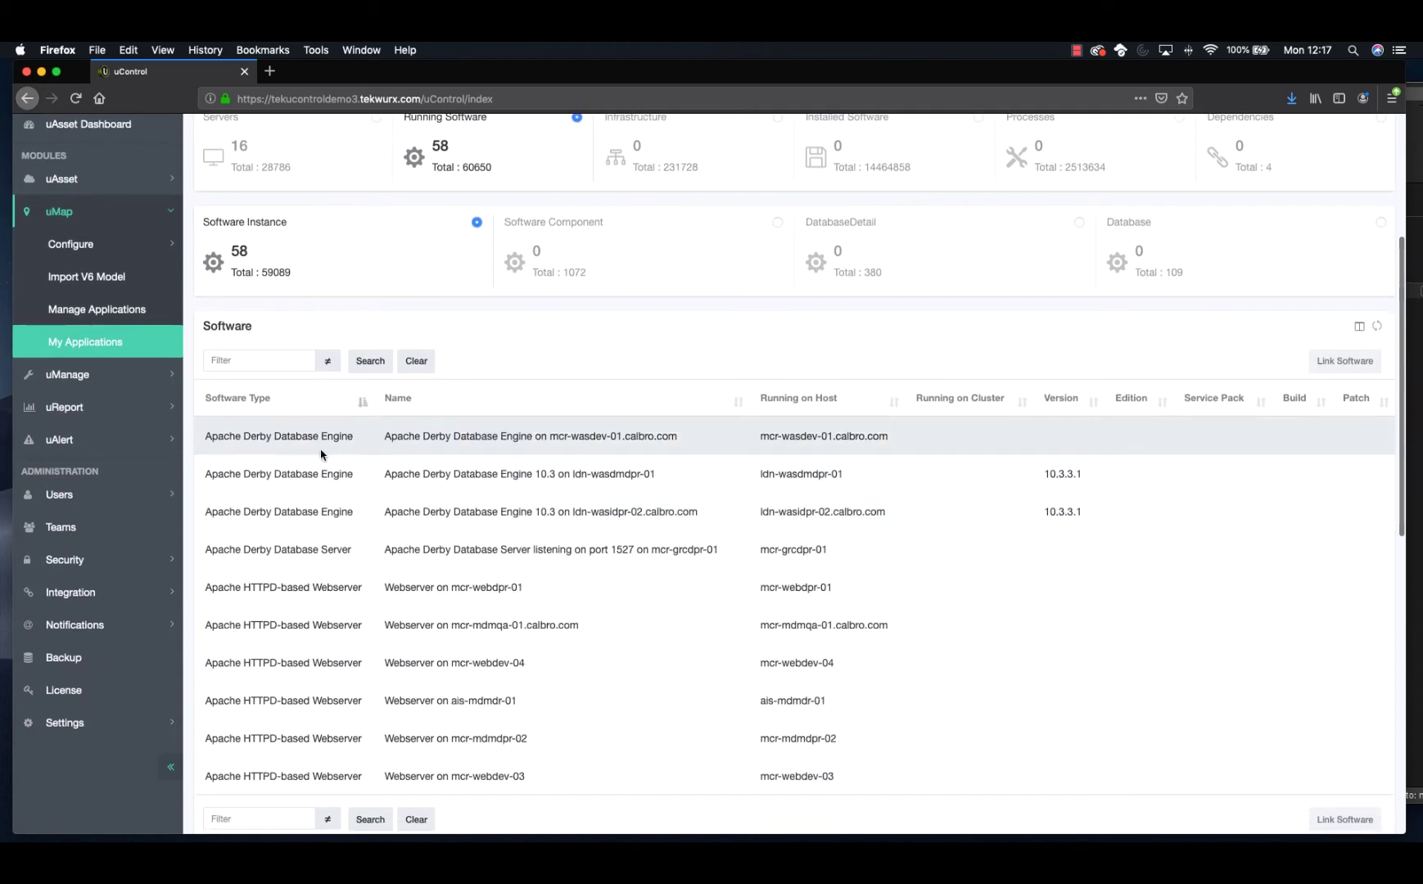
scroll(416, 565, down, 4)
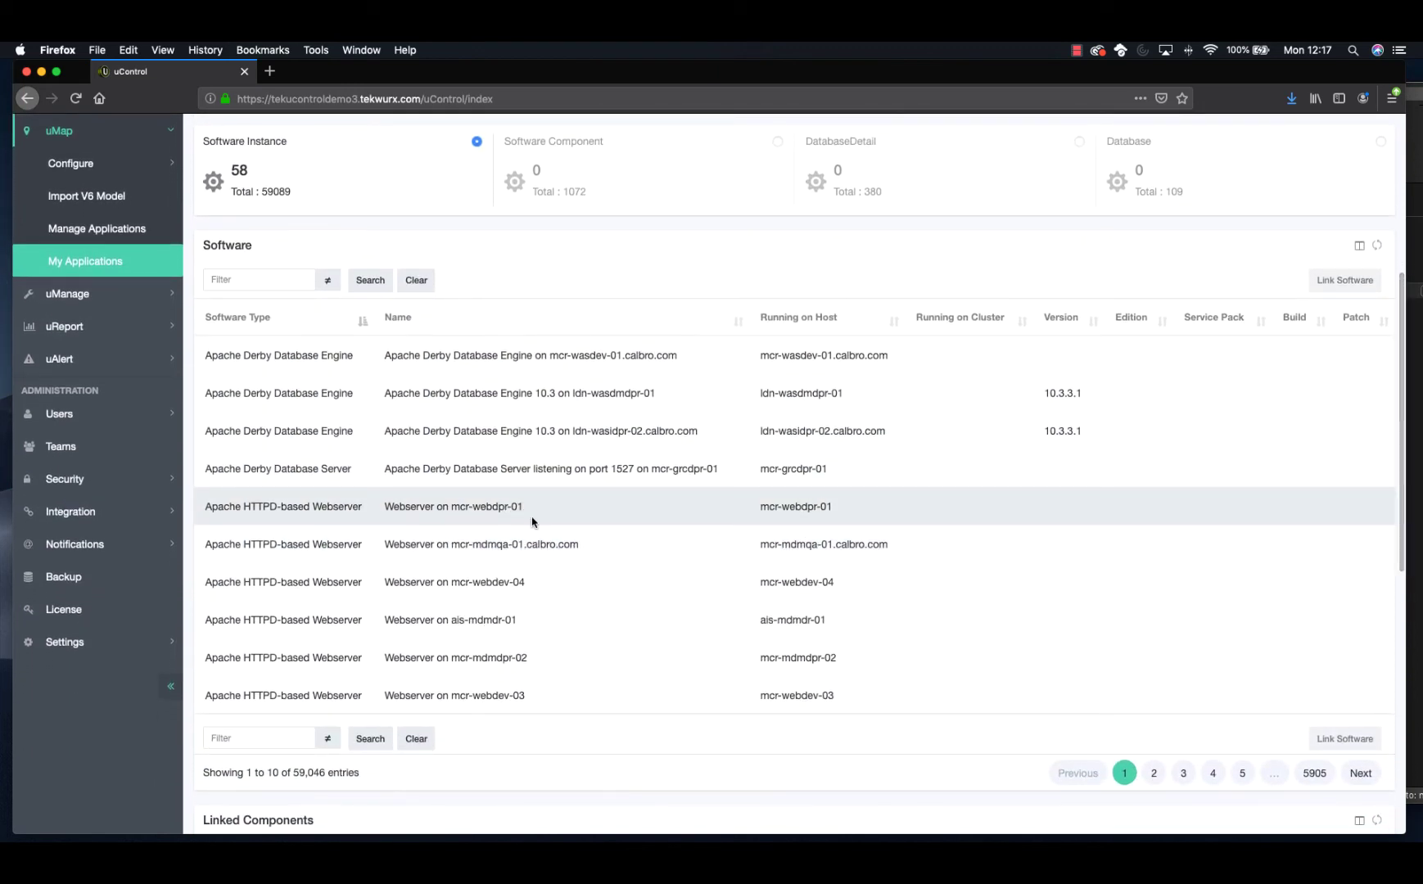
click(442, 509)
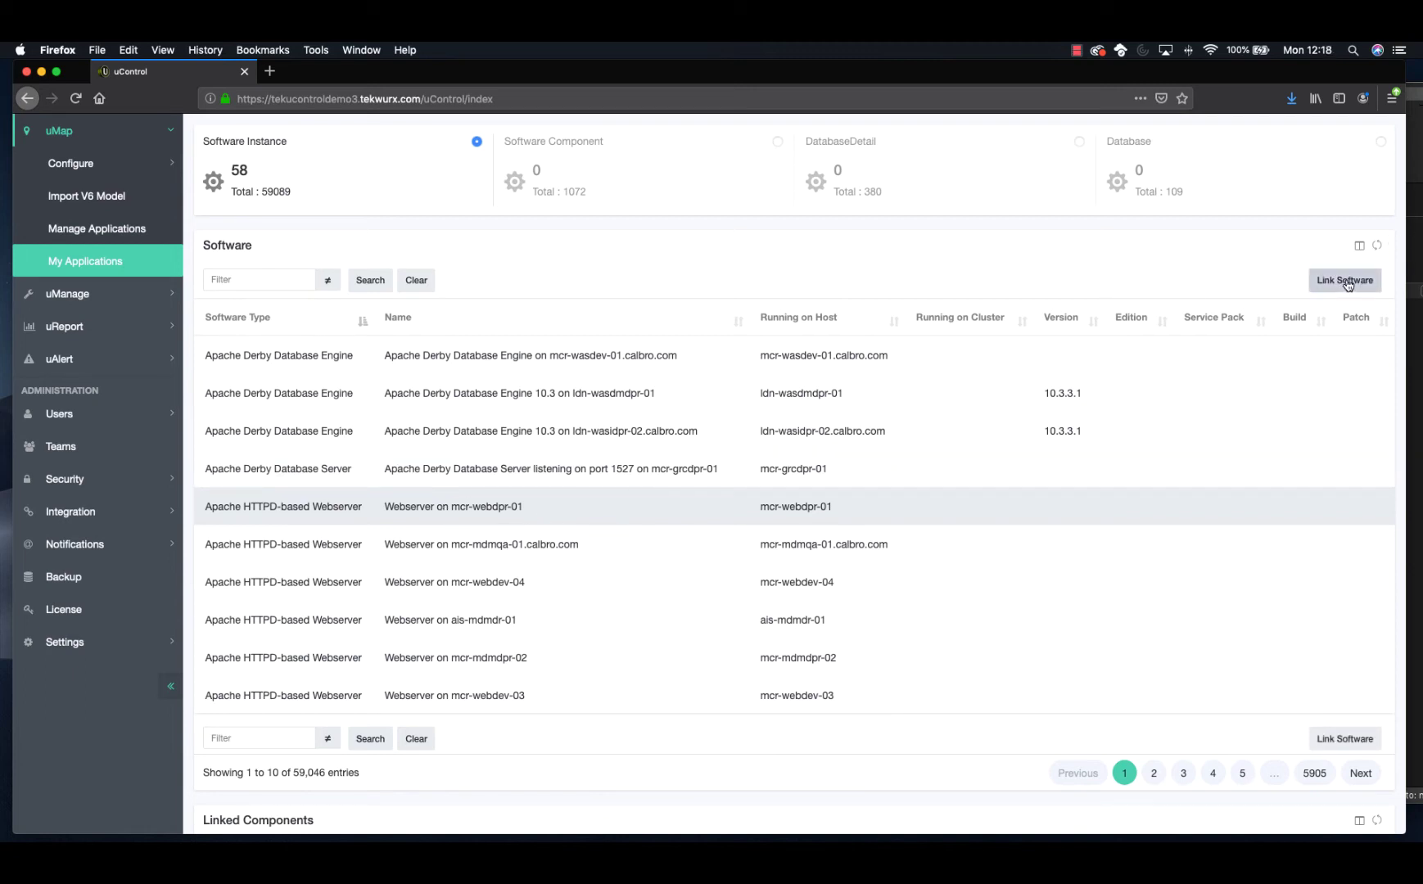
Review the software components already linked to the BMC Discovery application model
scroll(1347, 283, down, 5)
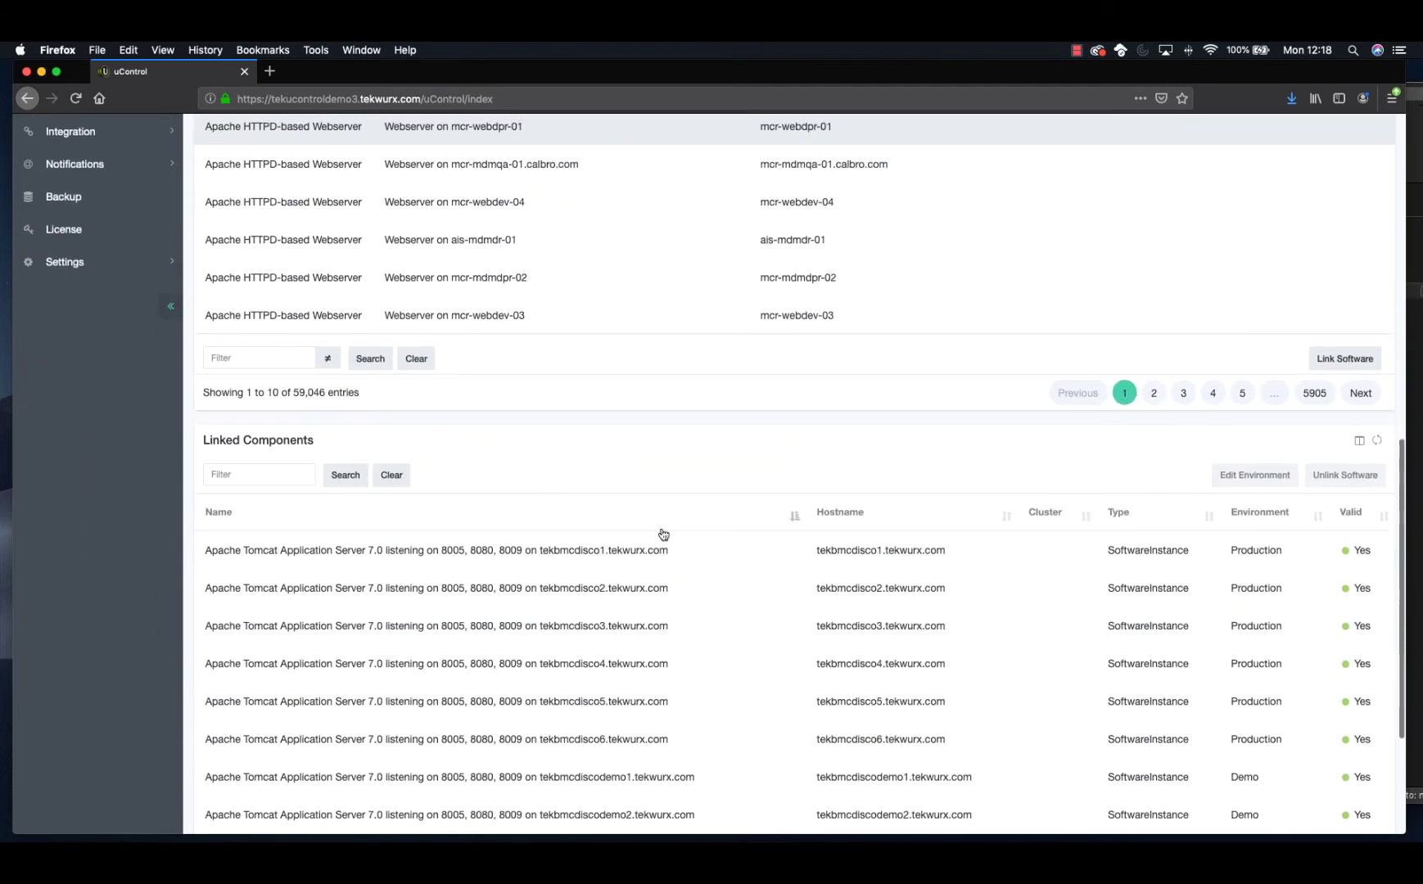
scroll(667, 436, up, 6)
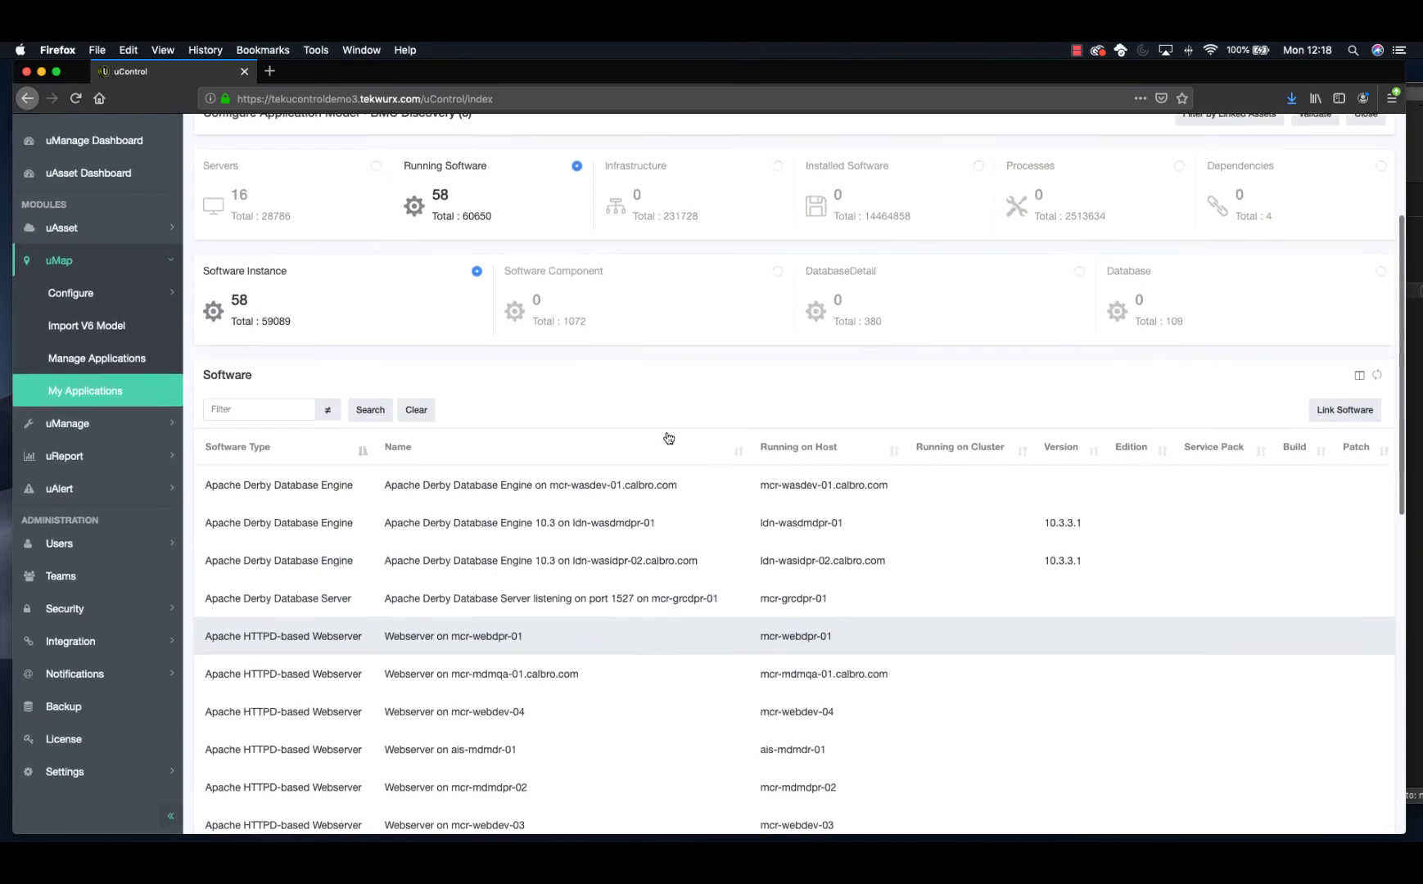
scroll(669, 438, up, 1)
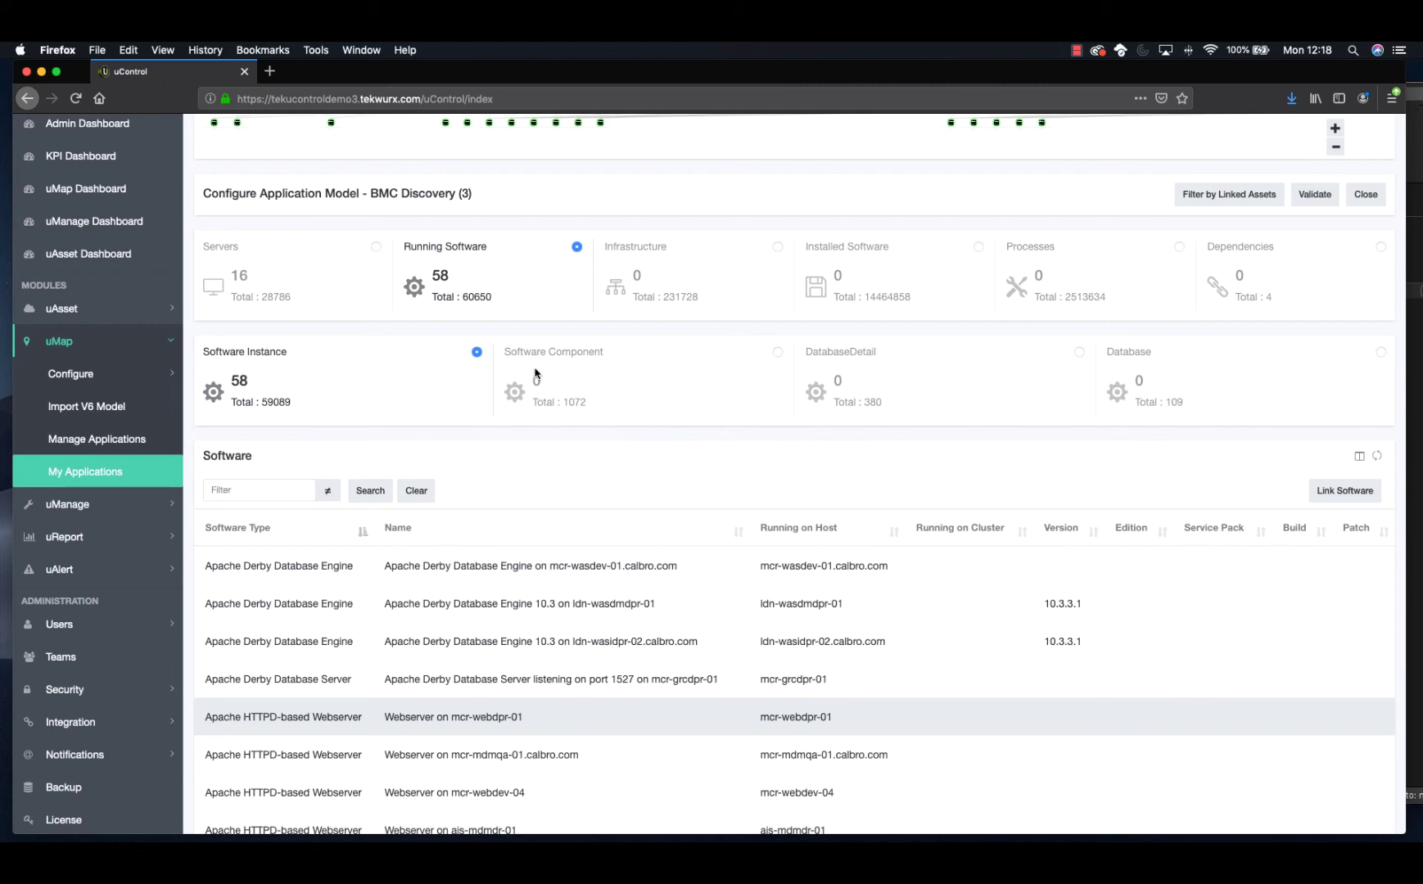
Show the load balancers under Infrastructure and filter them by "confluence"
click(778, 247)
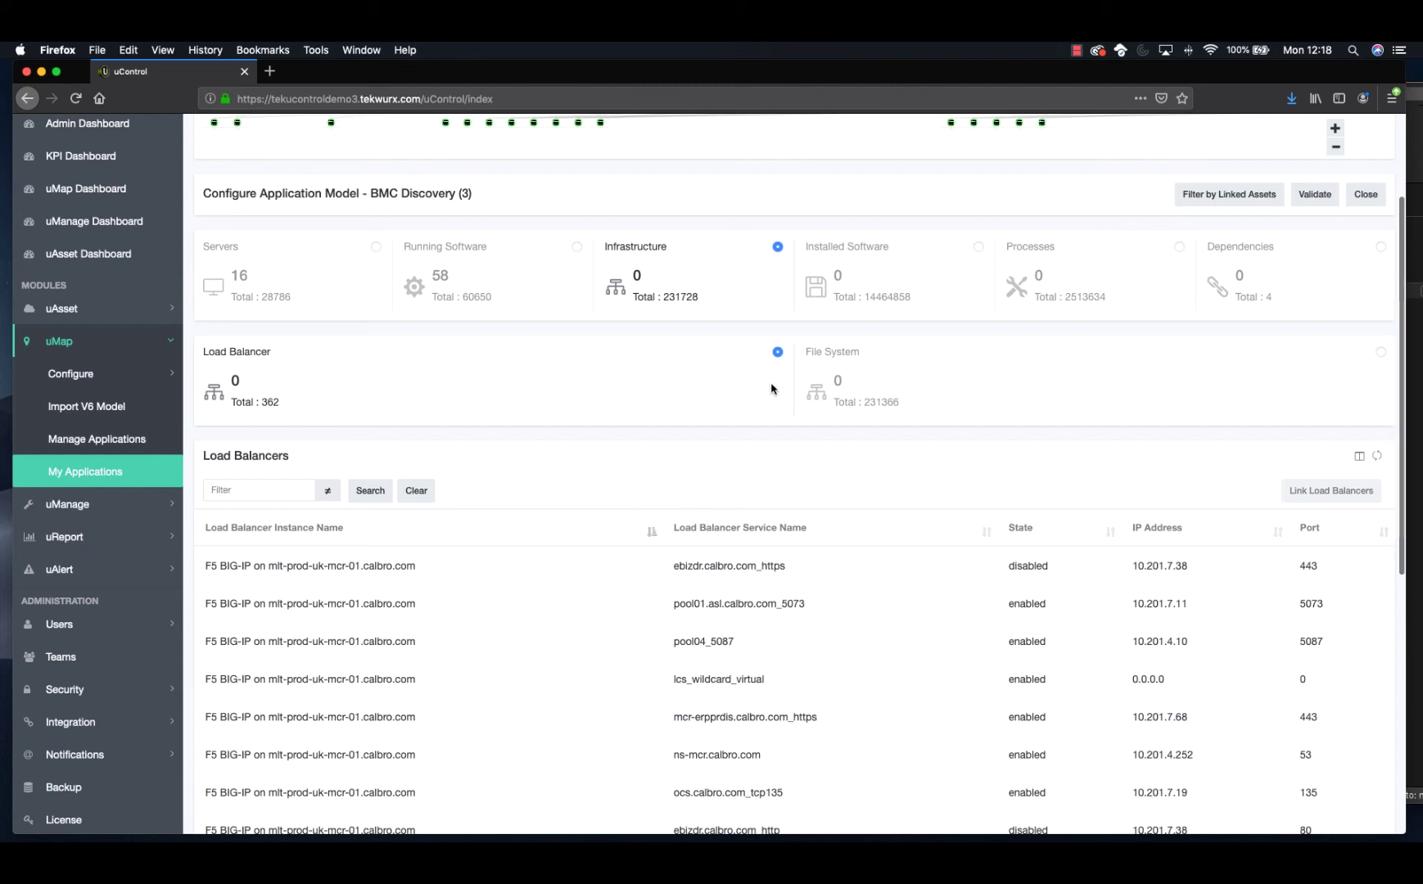
click(279, 491)
text(conf)
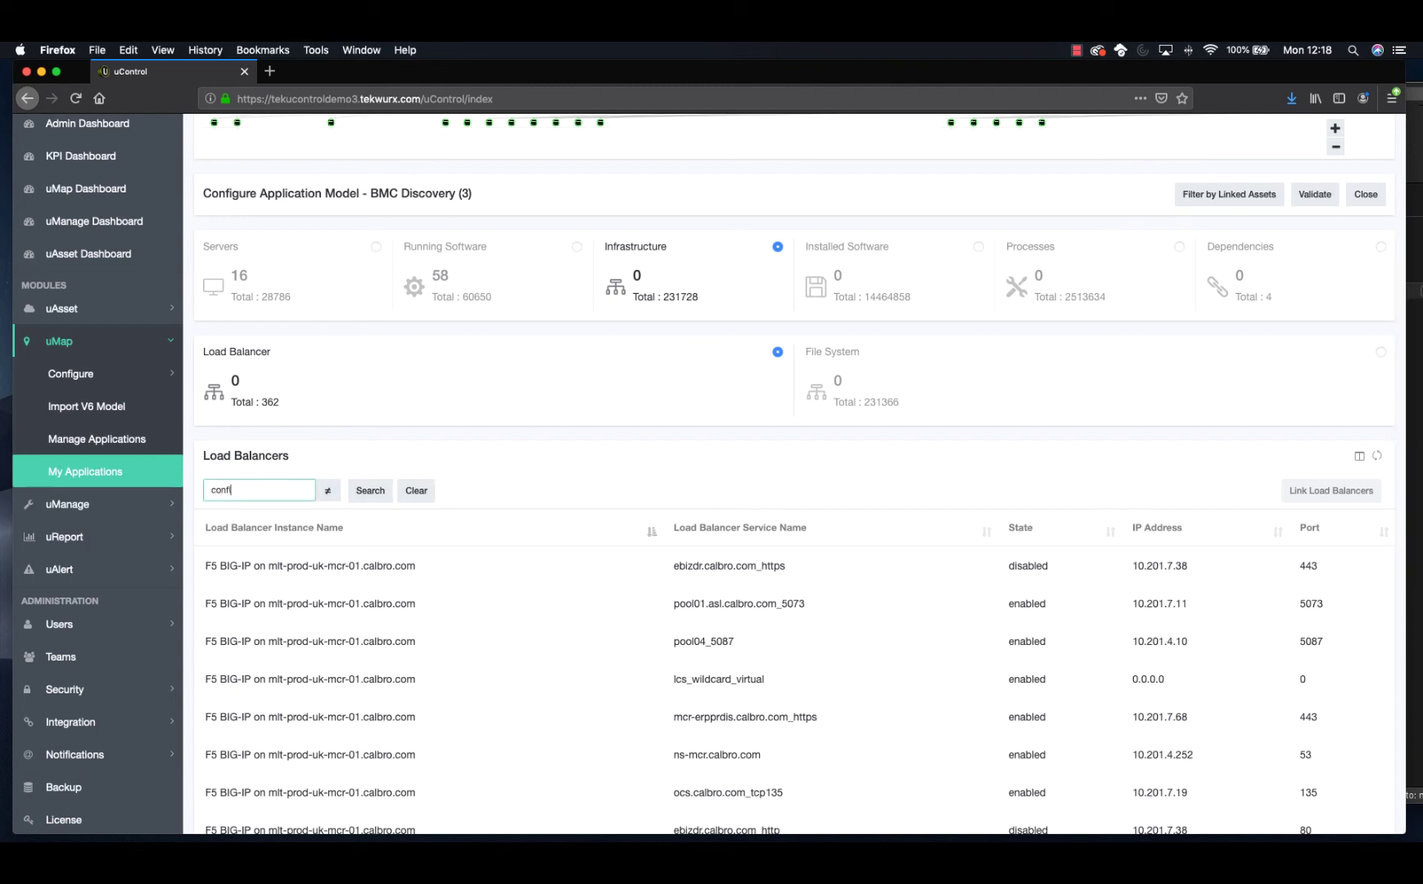
text(luence)
click(383, 495)
Link all six listed confluence load balancer services, with their associated hosts and software instances, to the BMC Discovery application model
scroll(765, 630, down, 2)
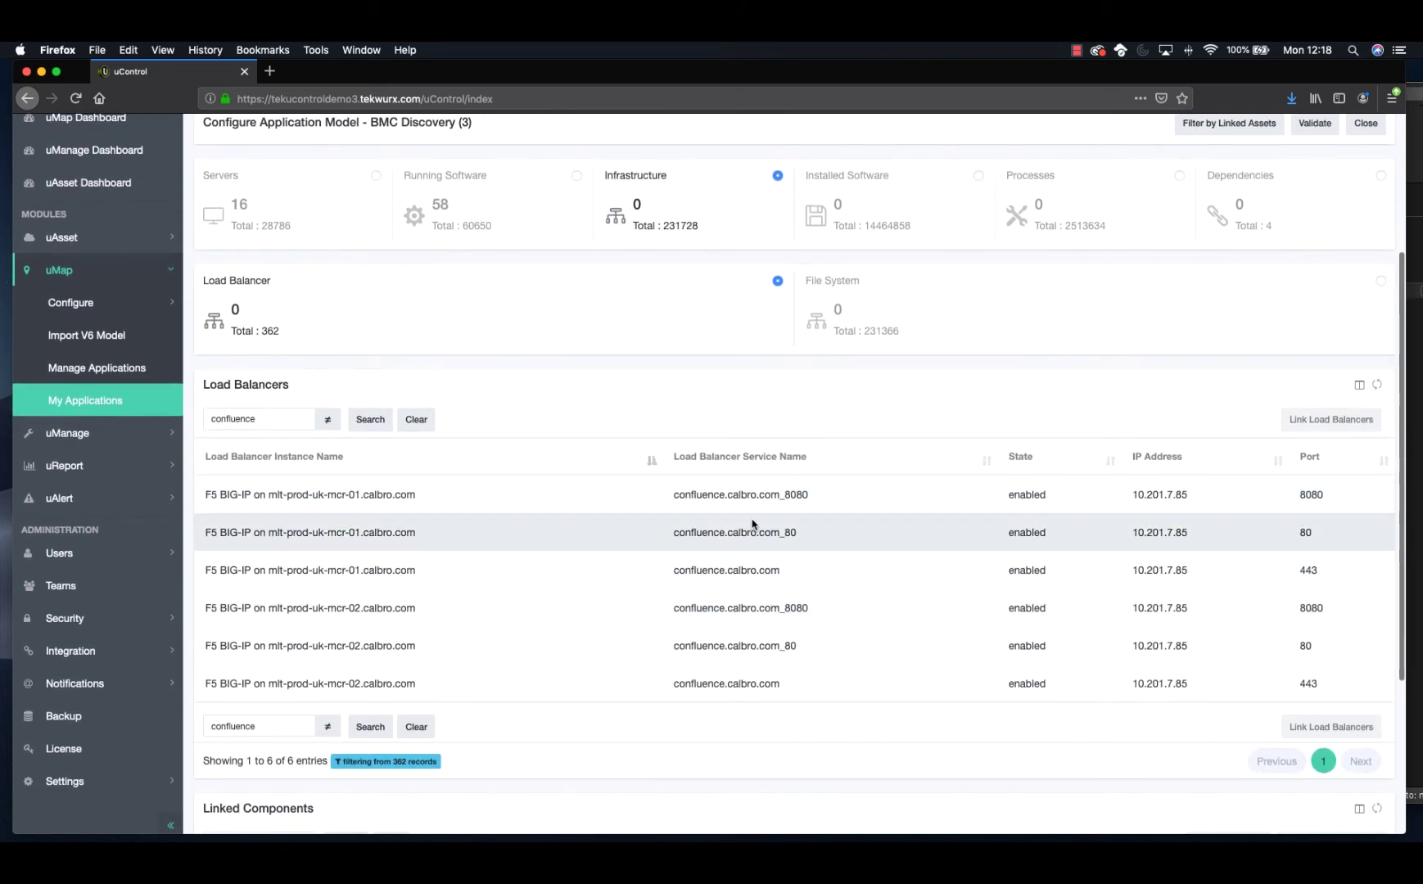
click(391, 499)
click(387, 534)
click(387, 570)
click(384, 604)
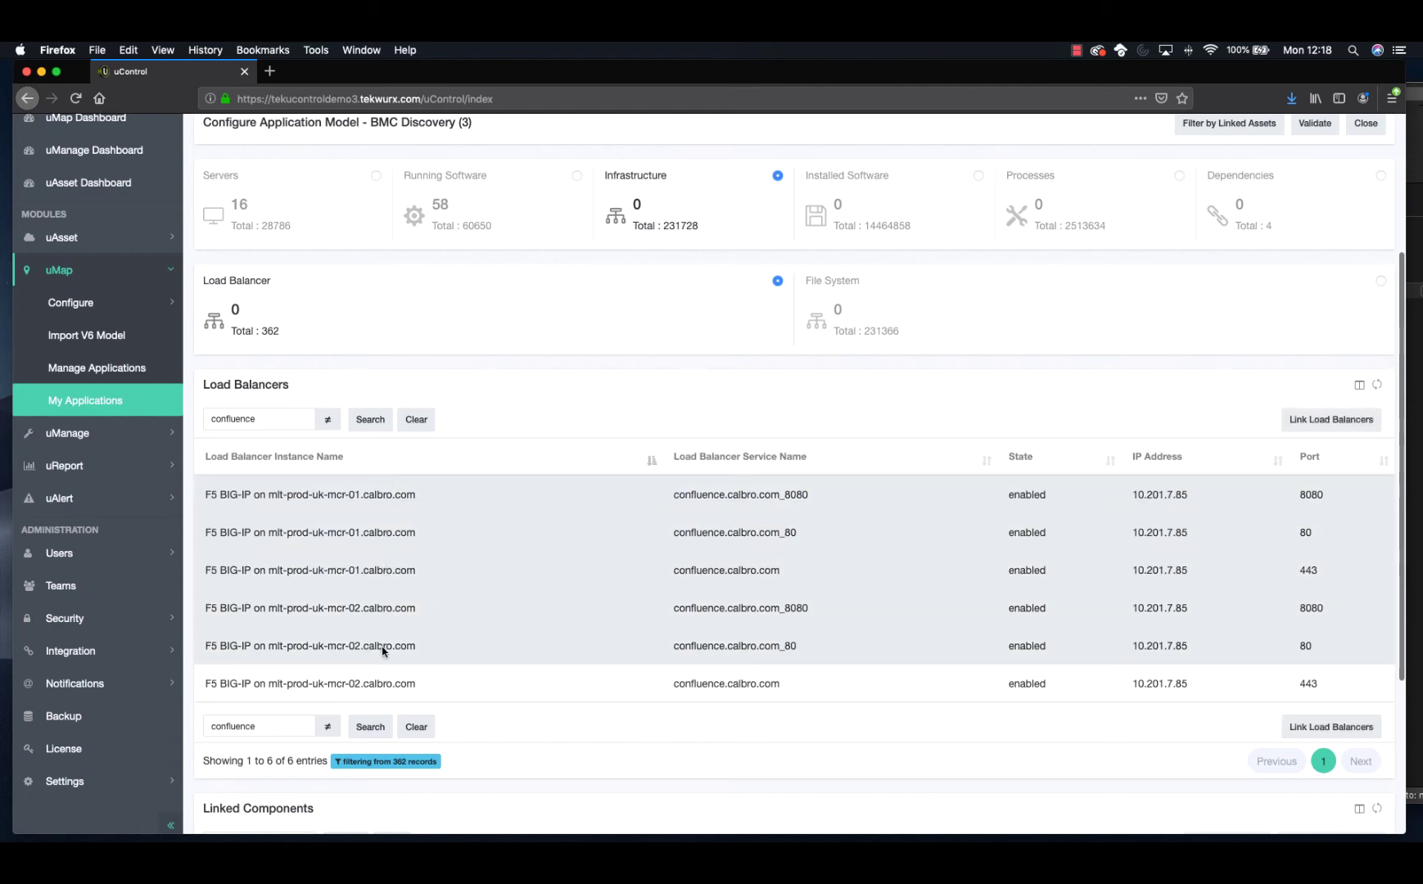
click(382, 652)
click(377, 677)
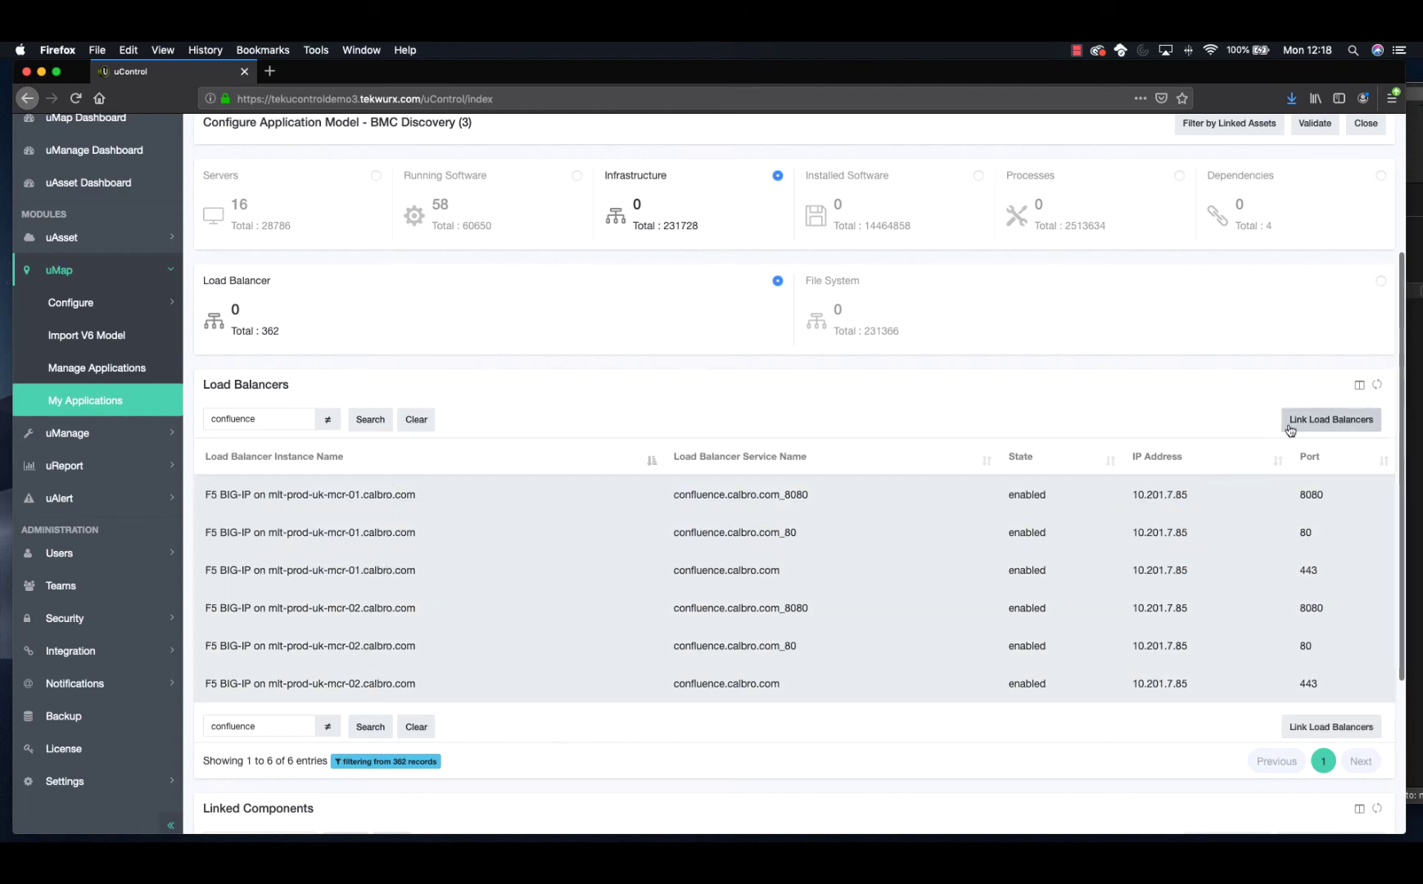
click(1318, 422)
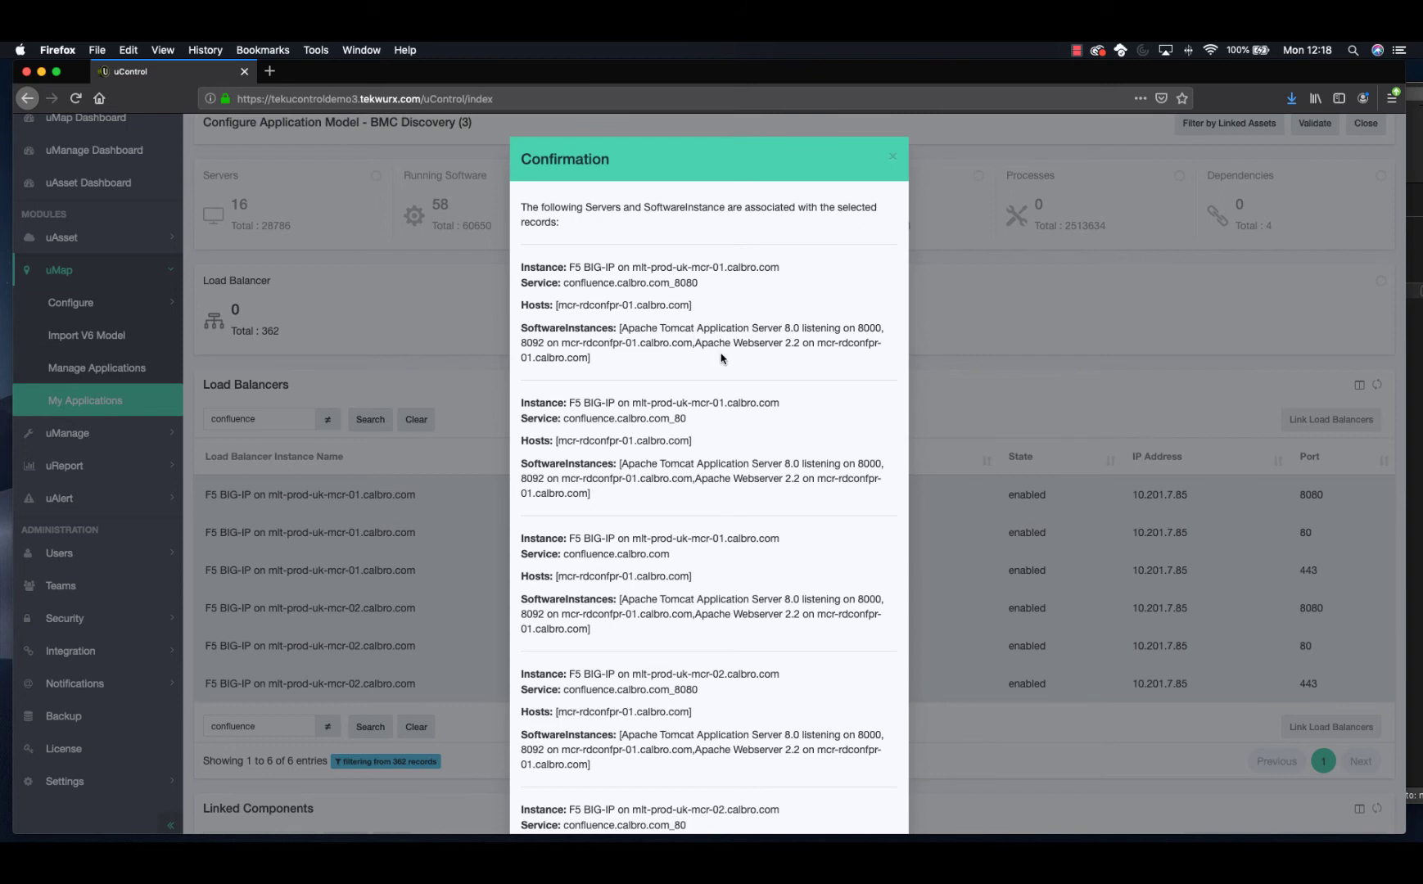
scroll(724, 564, down, 5)
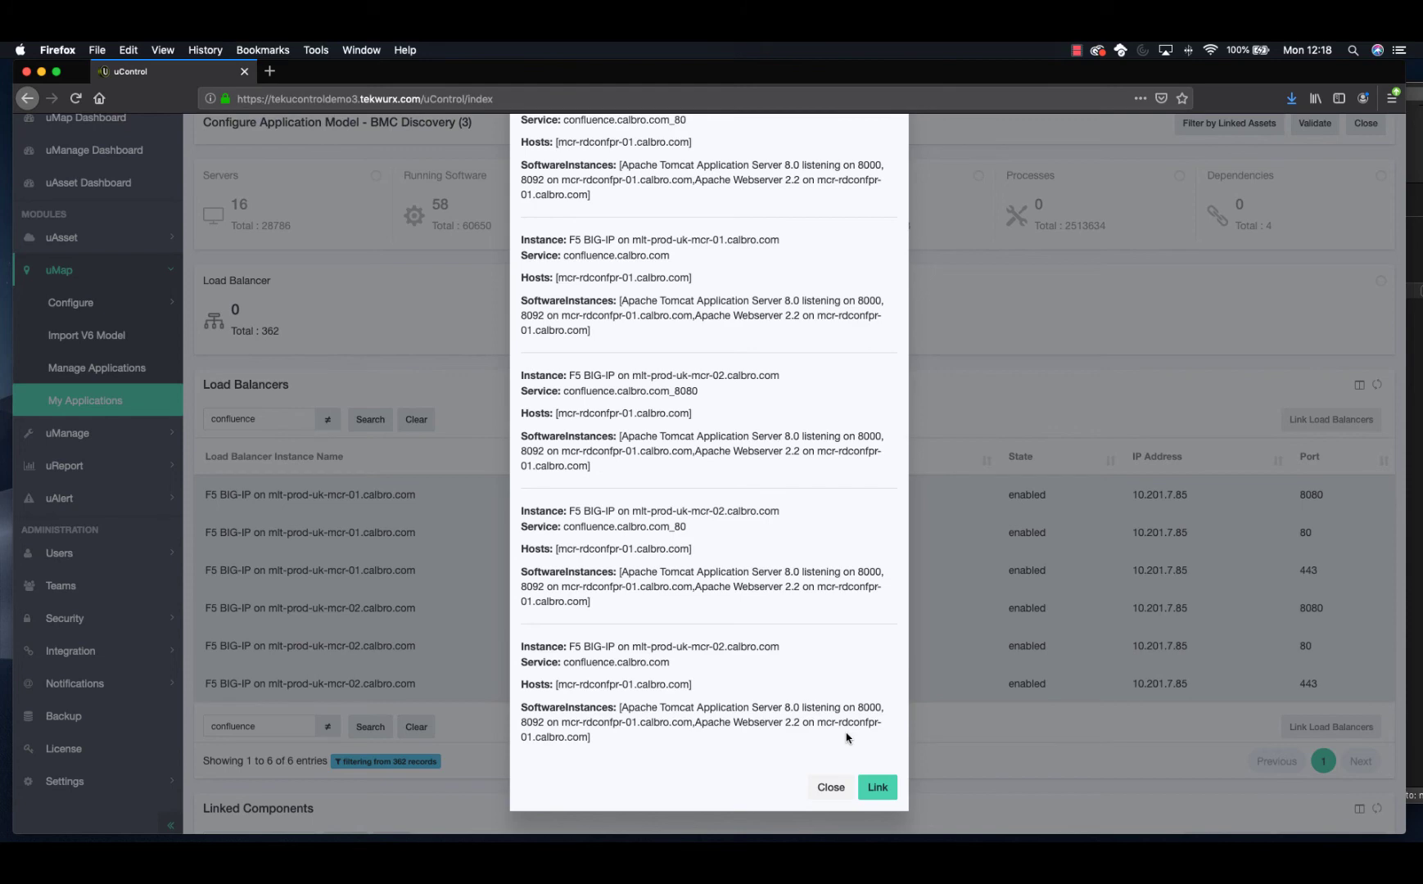
click(877, 788)
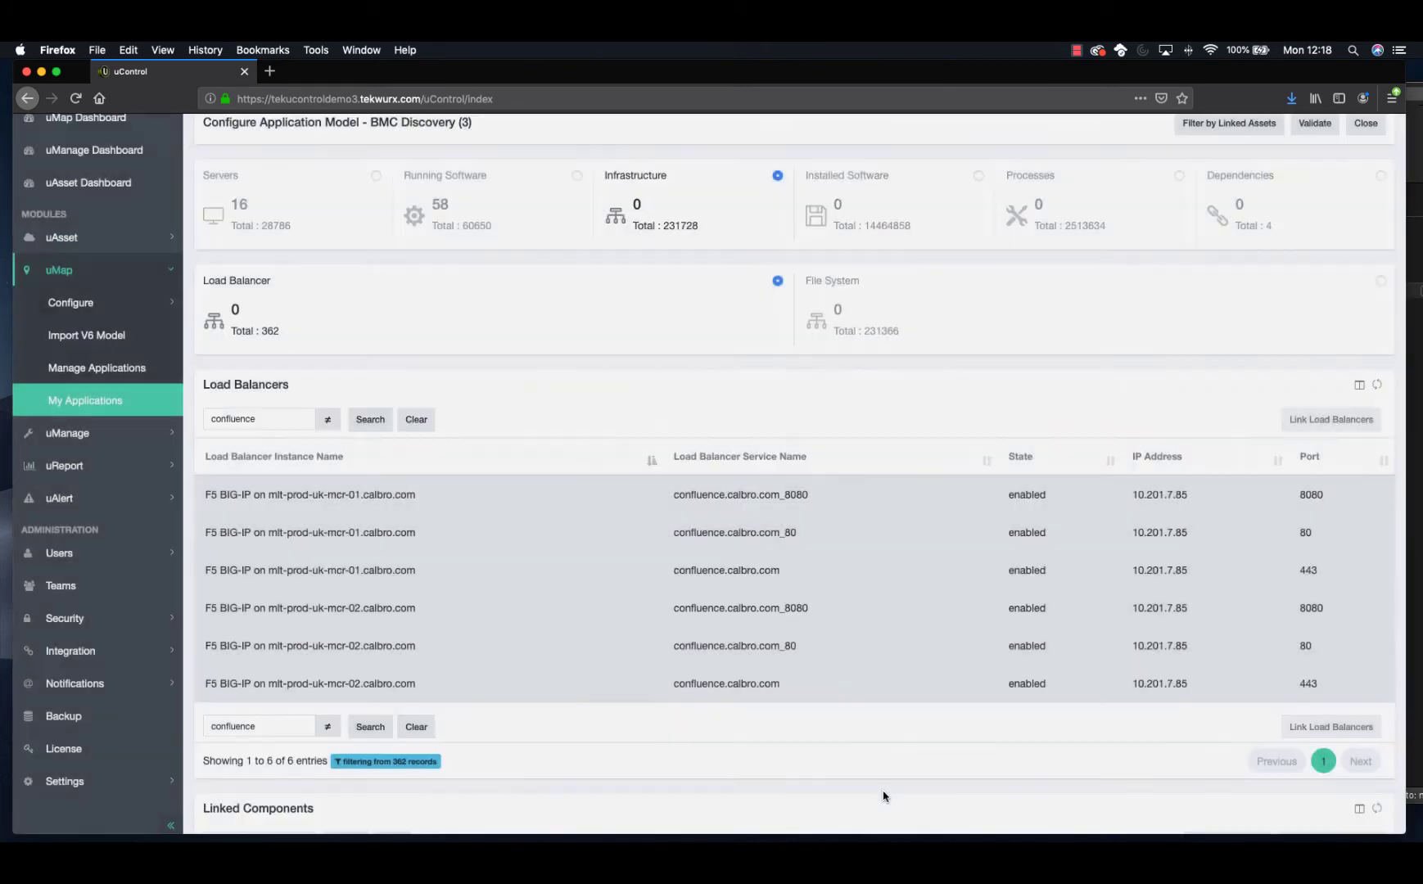
Review the load balancers under Linked Components and the application model map
scroll(891, 718, down, 3)
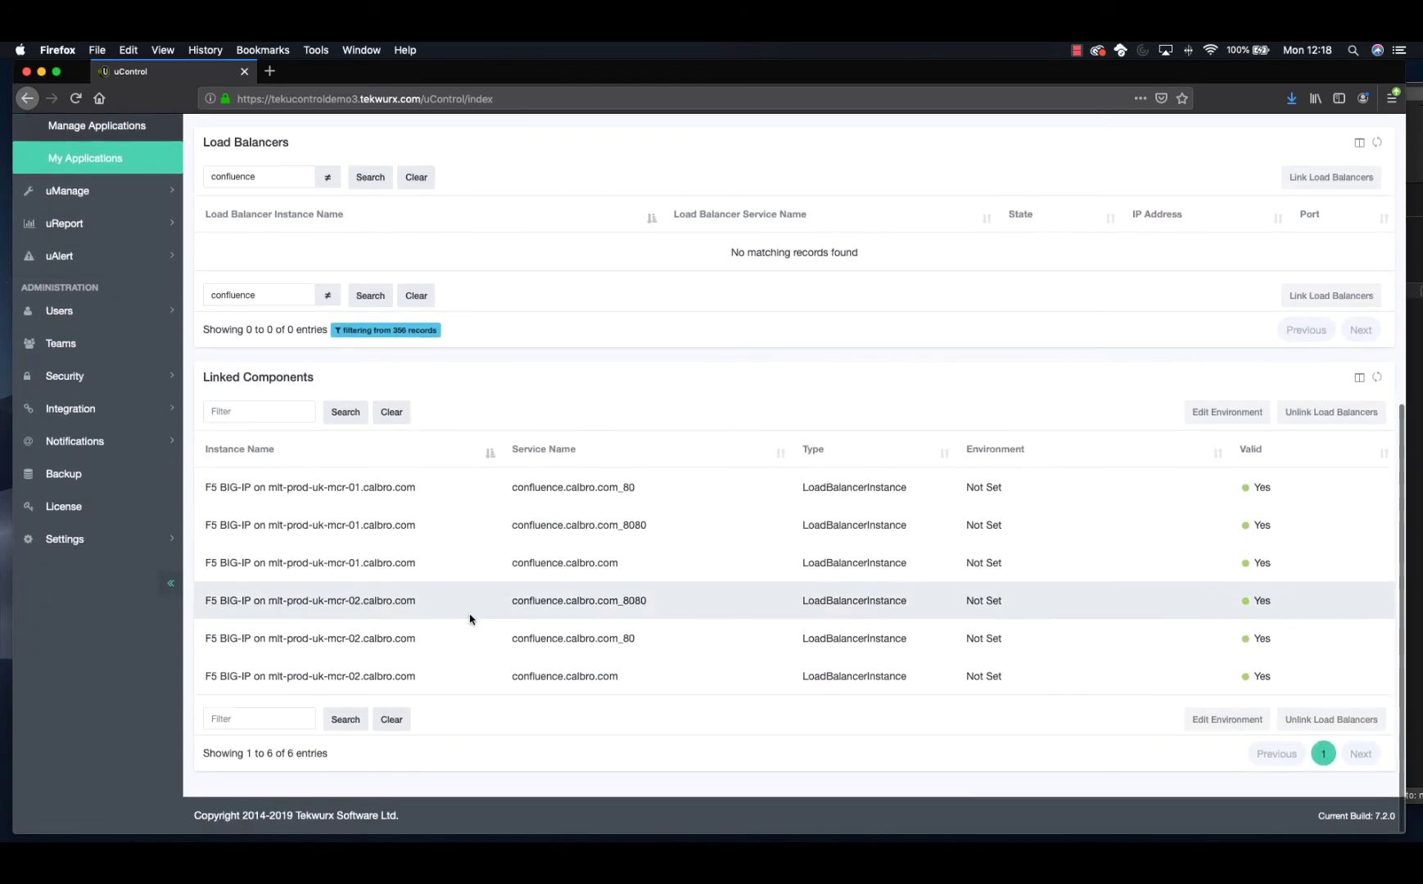
scroll(752, 601, up, 2)
scroll(752, 606, up, 3)
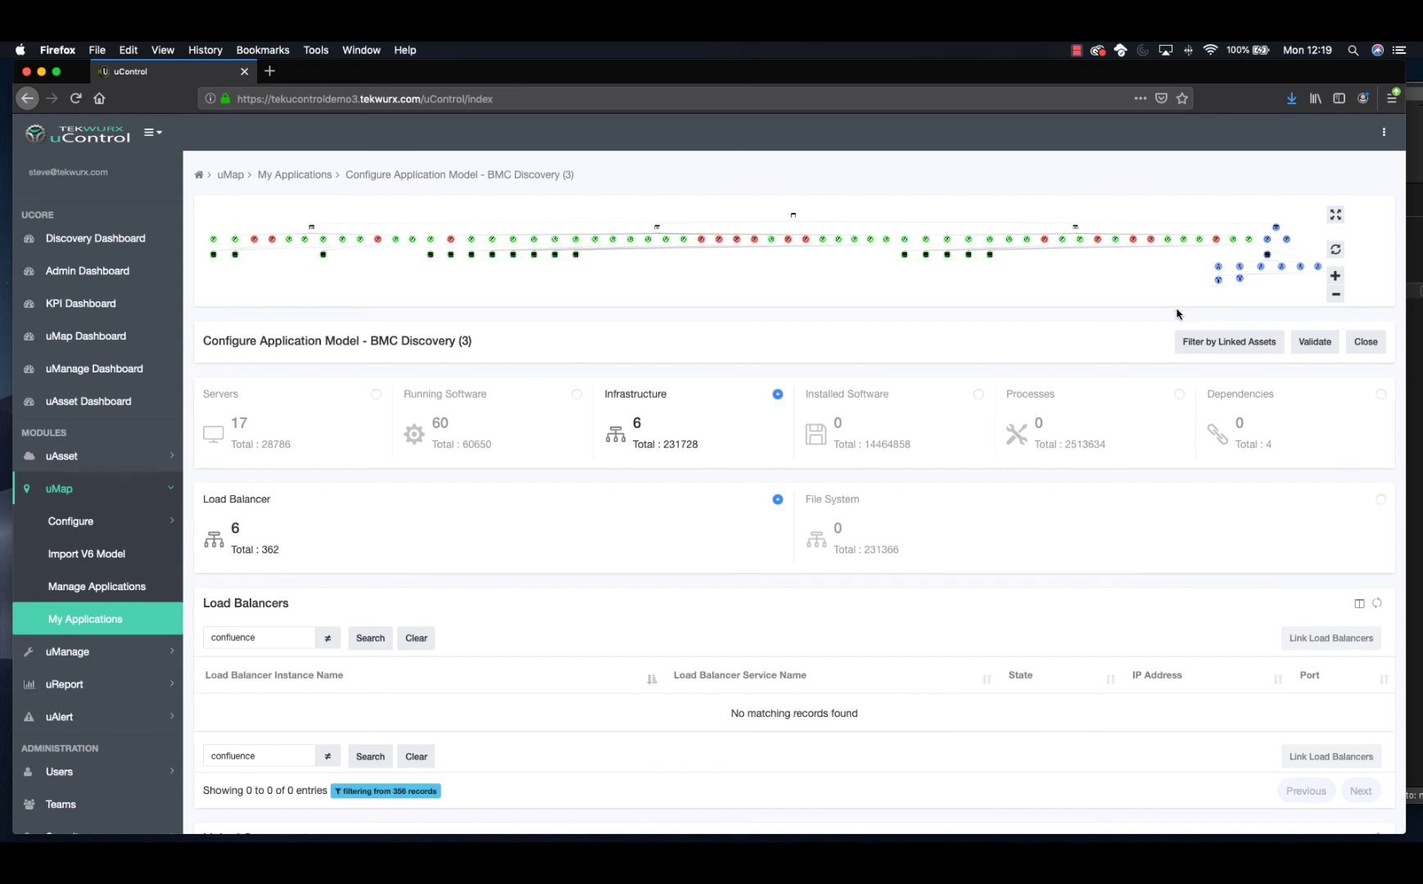
Show the Installed Software packages and review the Processes available for linking to the model
click(979, 394)
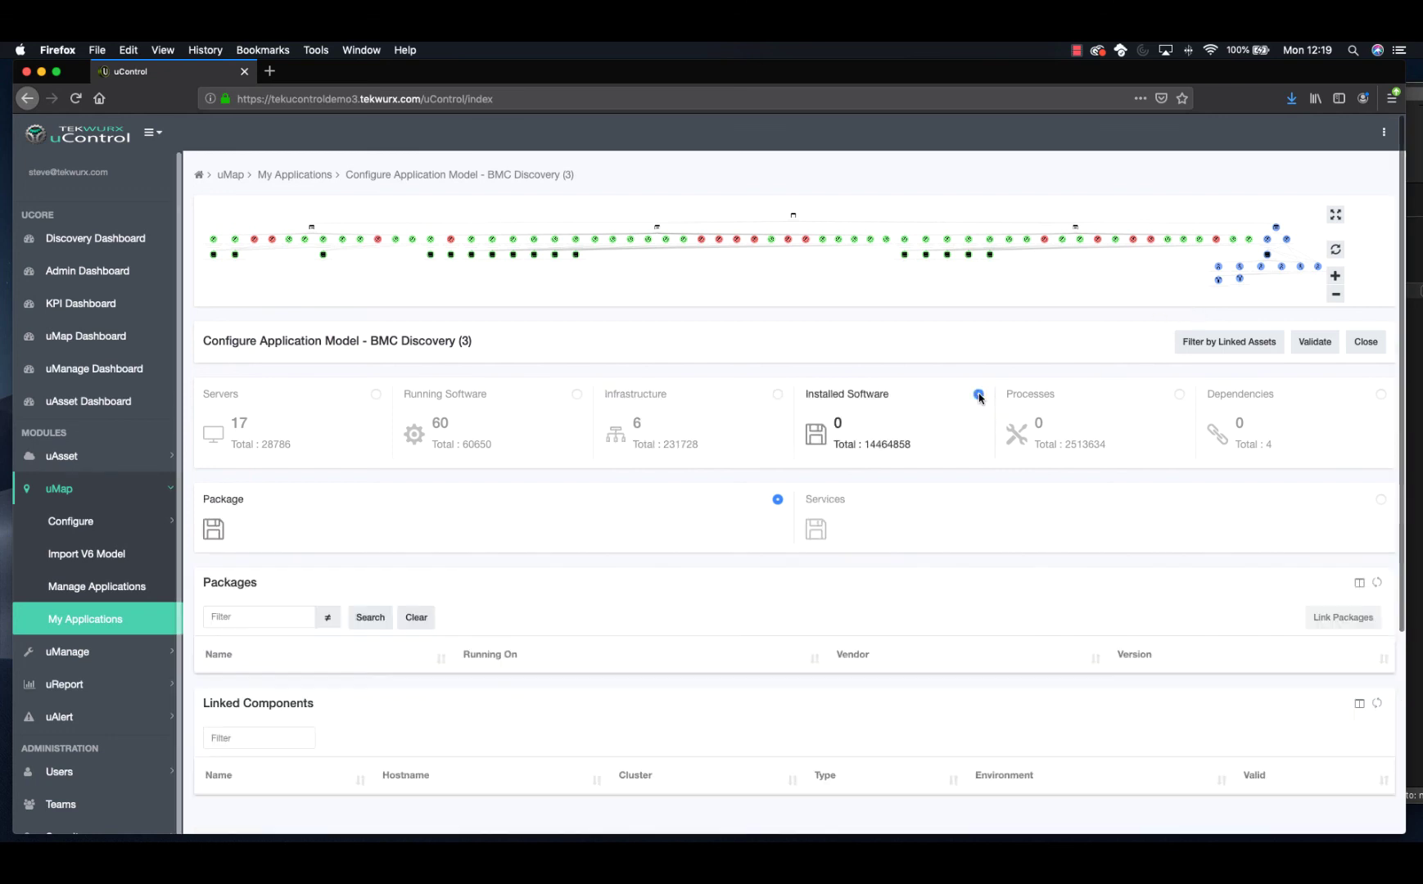
click(1180, 396)
scroll(851, 578, down, 5)
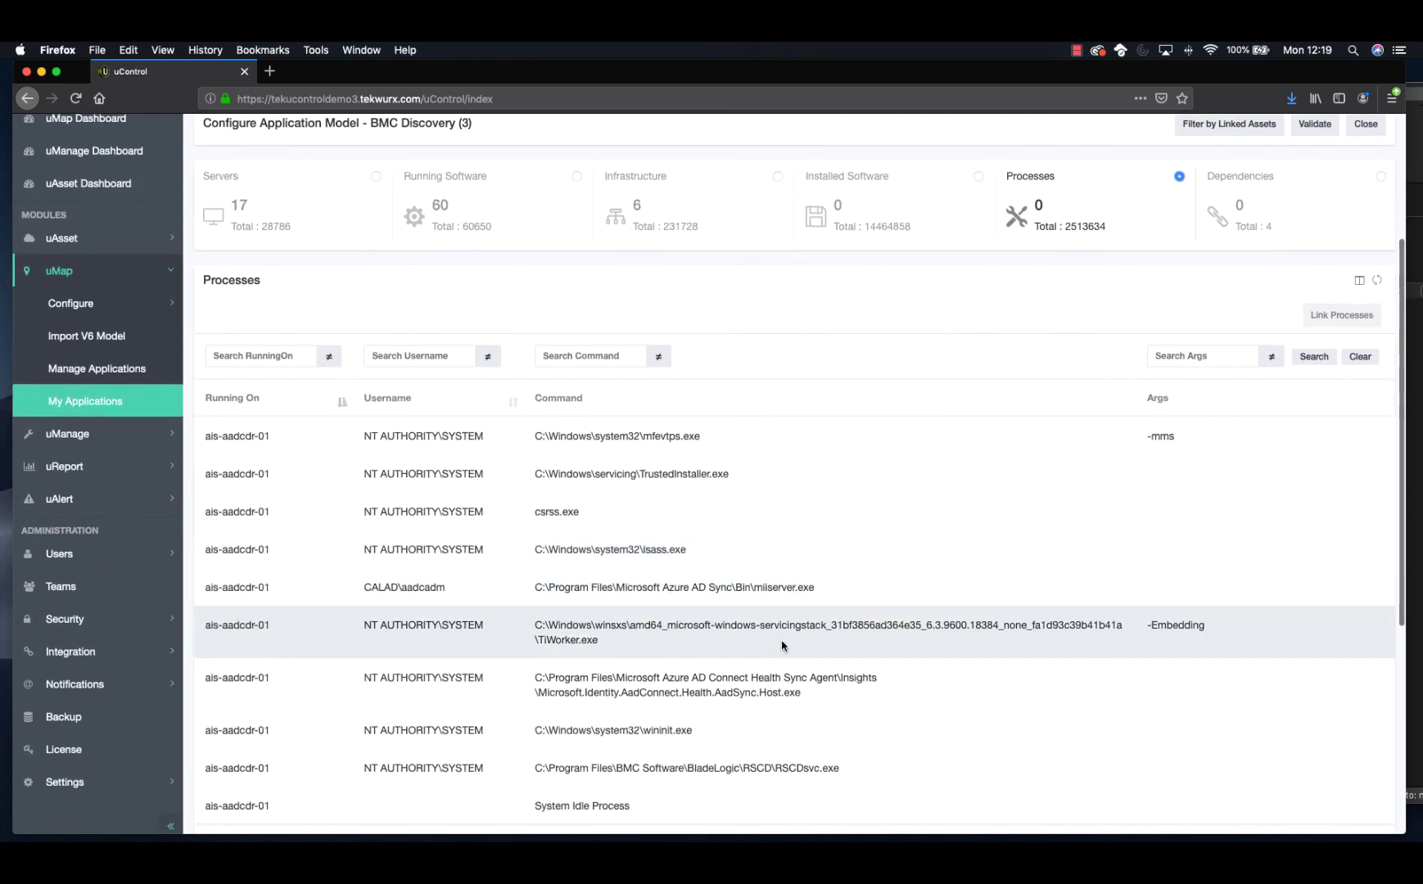
scroll(794, 596, up, 5)
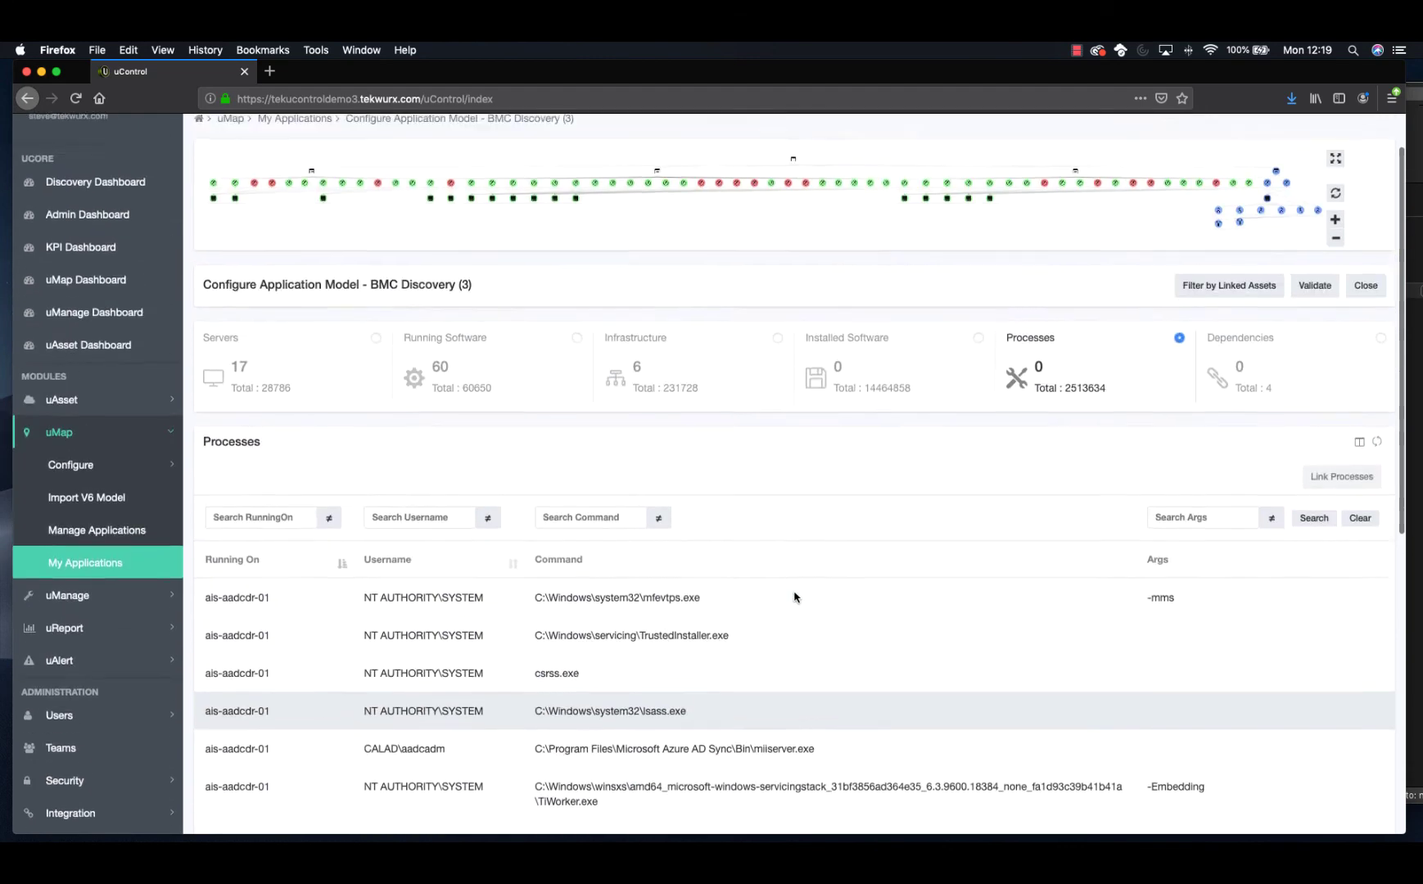
Review the applications available as Dependencies and close the BMC Discovery application model configuration
click(1381, 395)
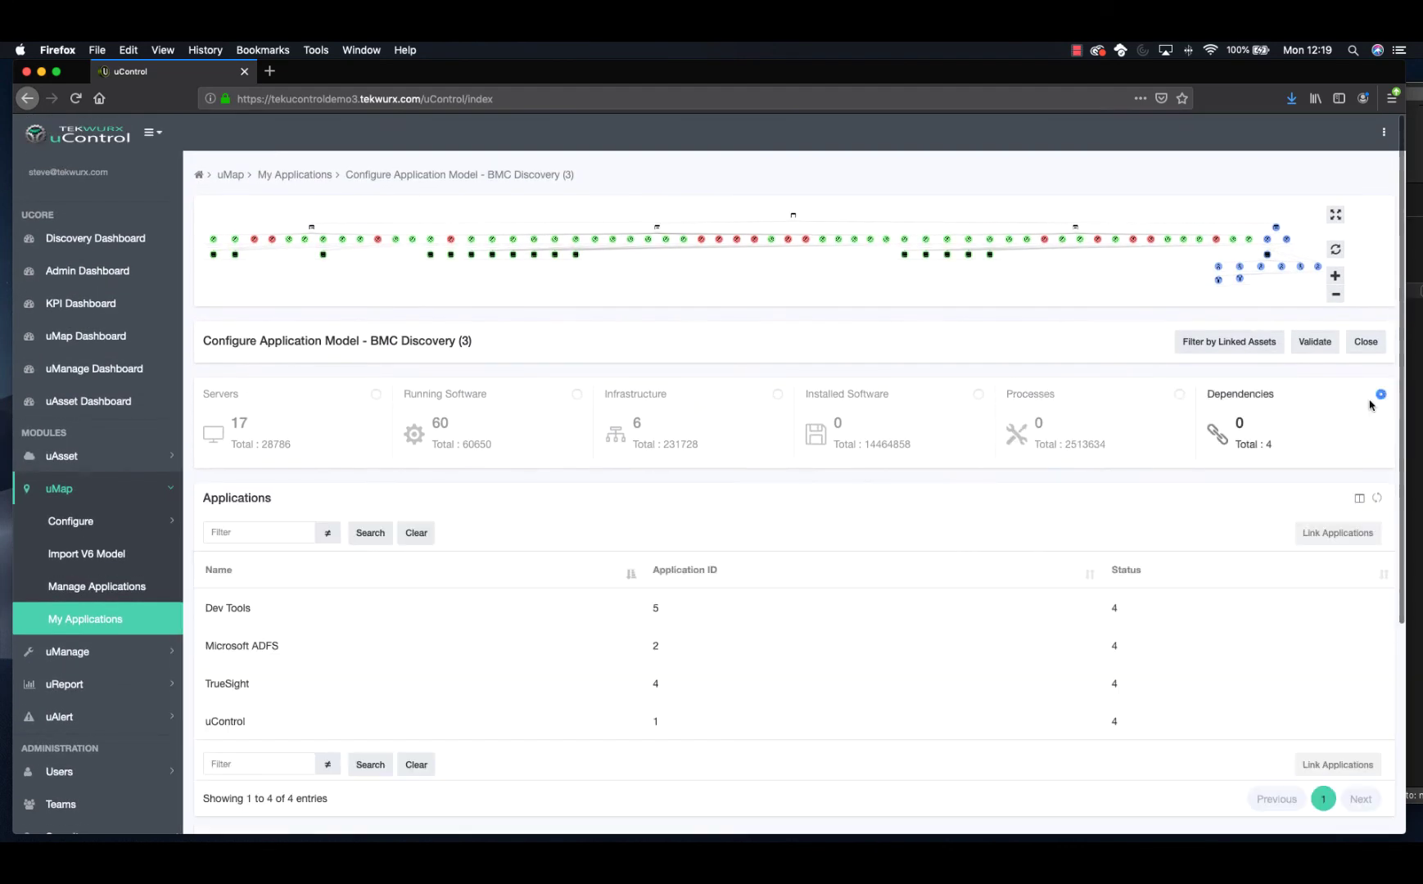
scroll(998, 573, down, 3)
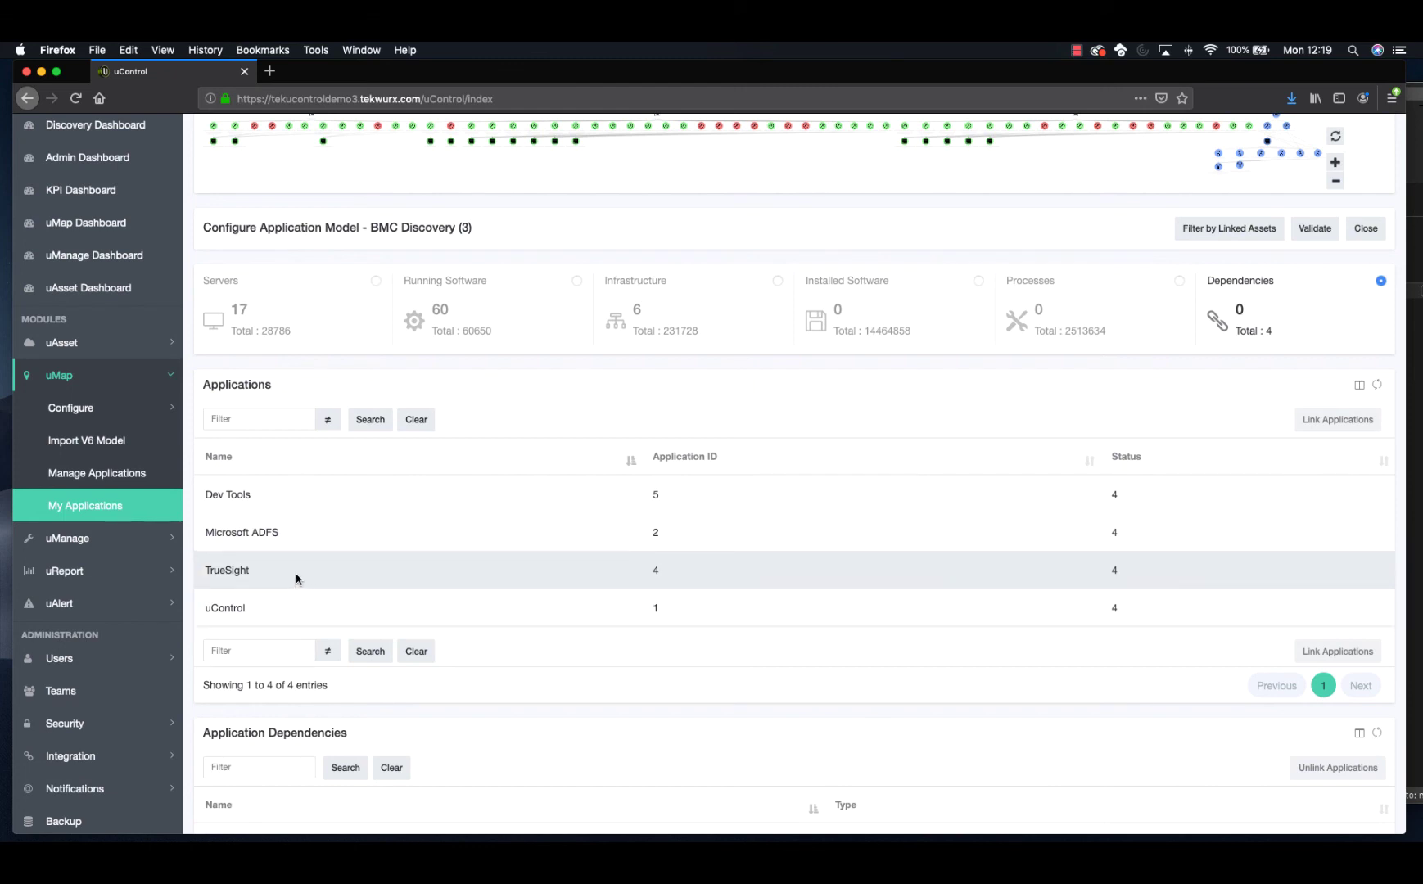
scroll(296, 579, up, 3)
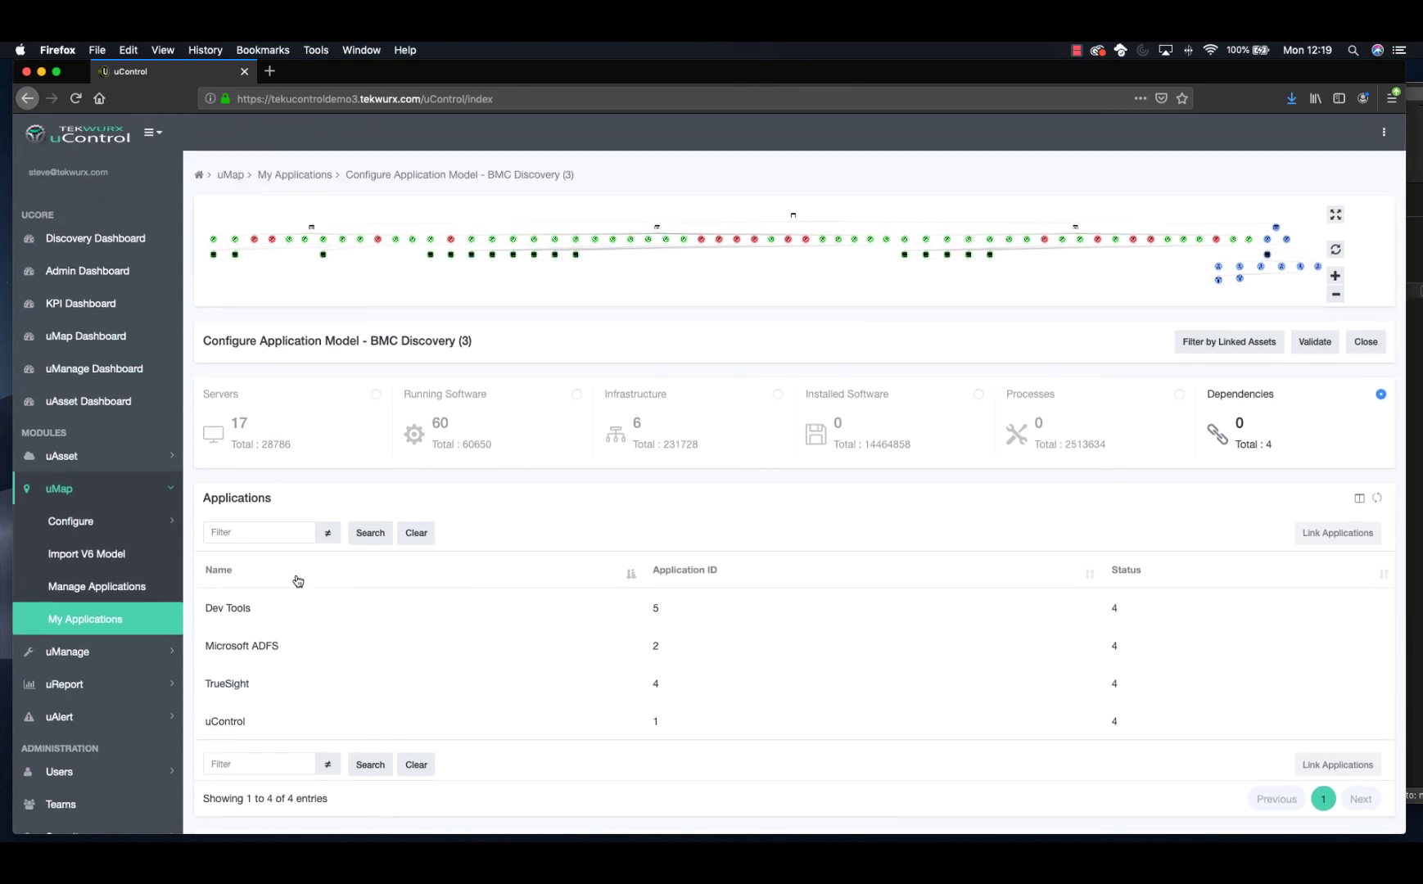
click(1366, 342)
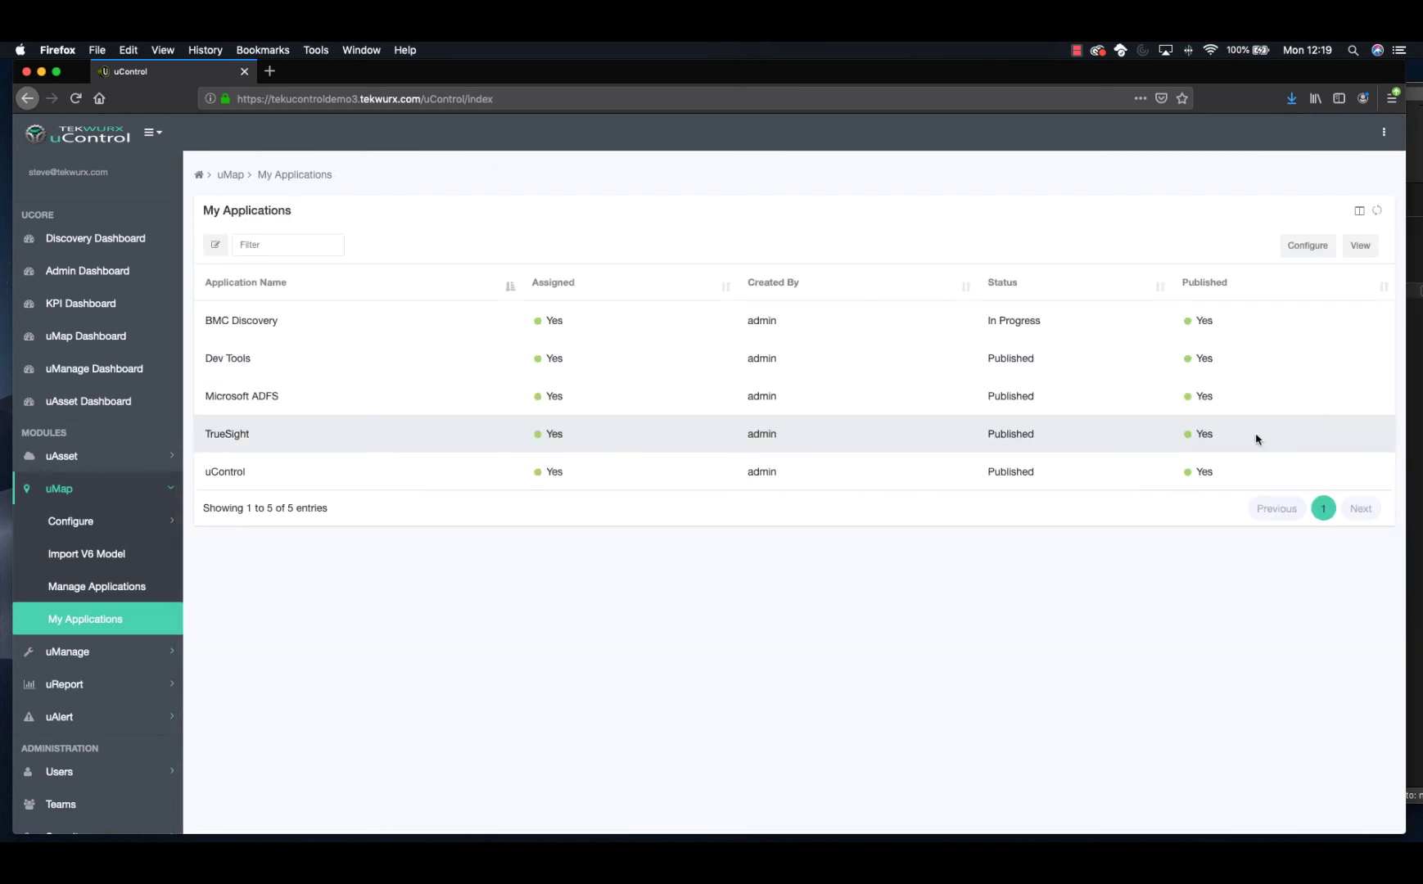